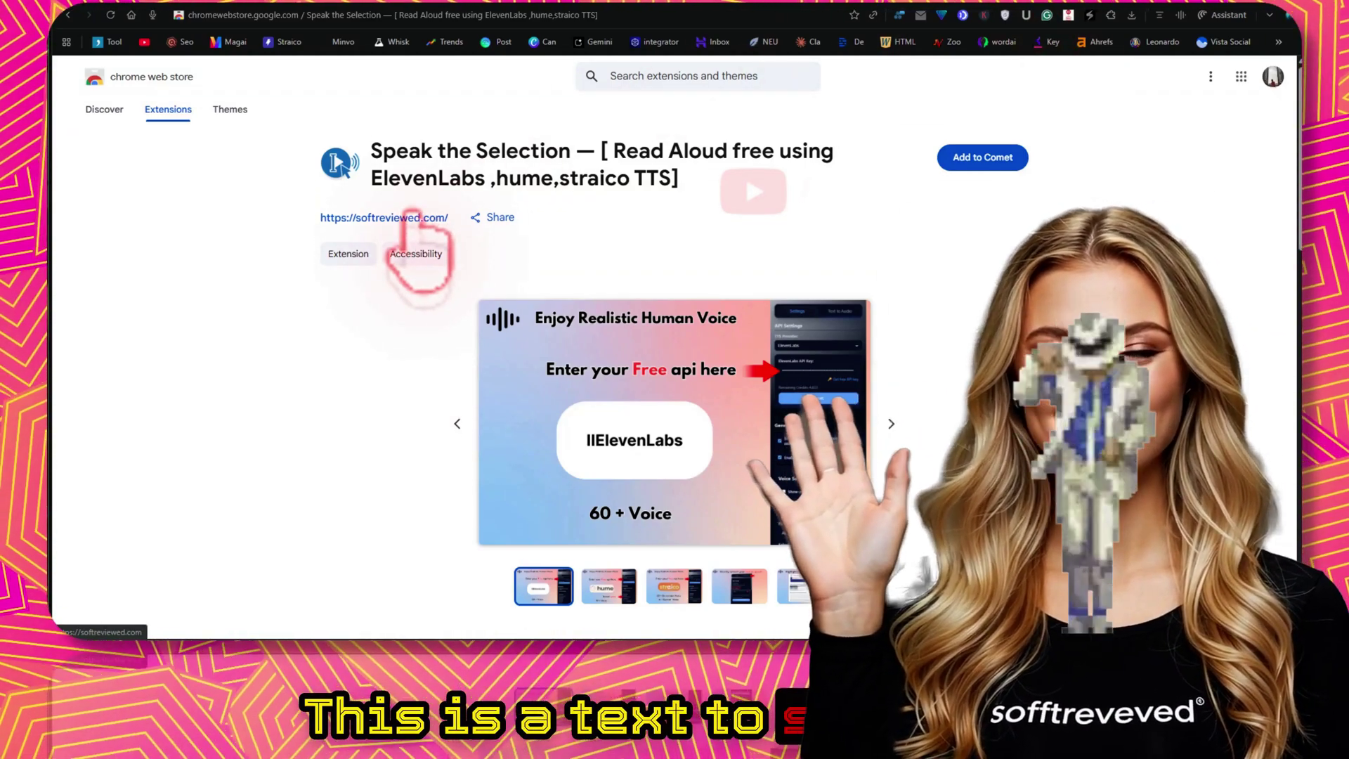
Step: Review the store page of the Speak the Selection extension, including its overview, features and use cases
{"action": "scroll", "coordinate": [416, 215], "scroll_direction": "down", "scroll_amount": 3}
{"action": "scroll", "coordinate": [411, 212], "scroll_direction": "up", "scroll_amount": 3}
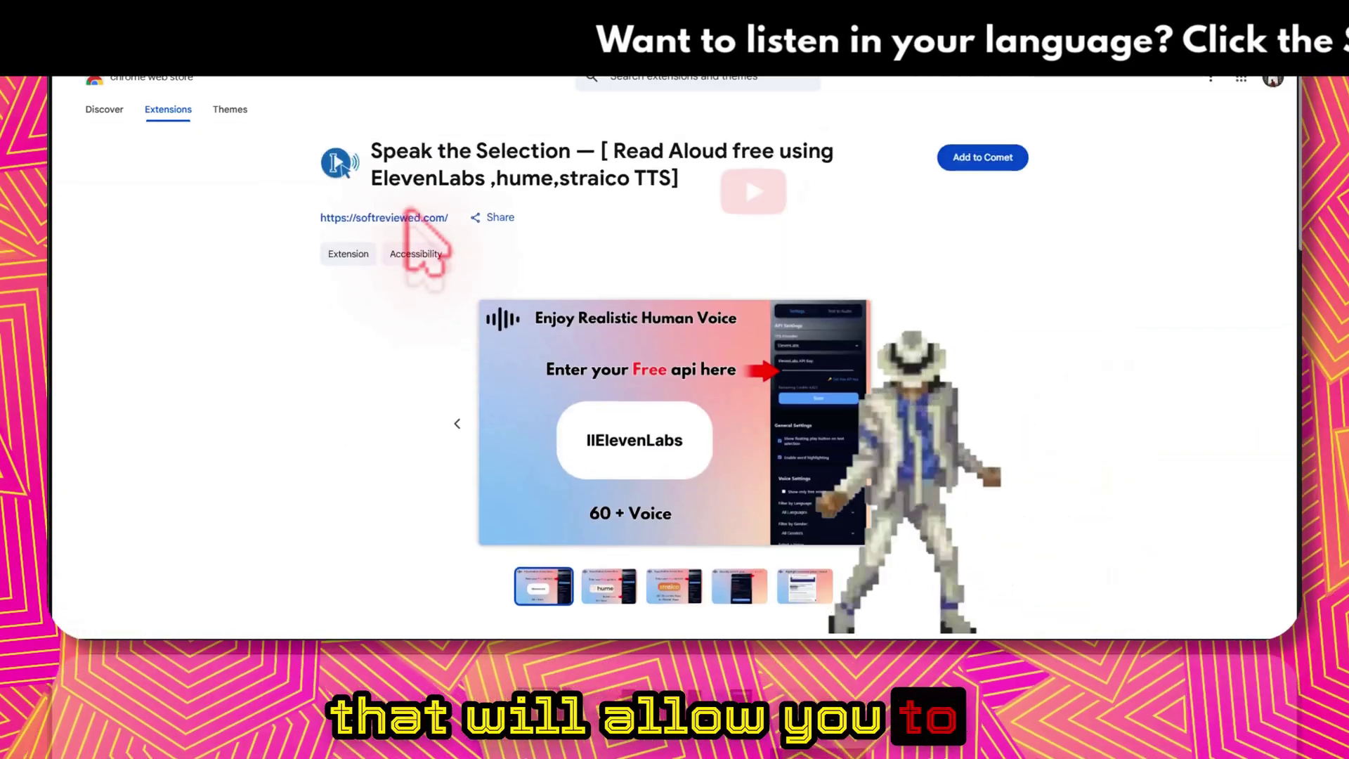
{"action": "scroll", "coordinate": [402, 216], "scroll_direction": "down", "scroll_amount": 3}
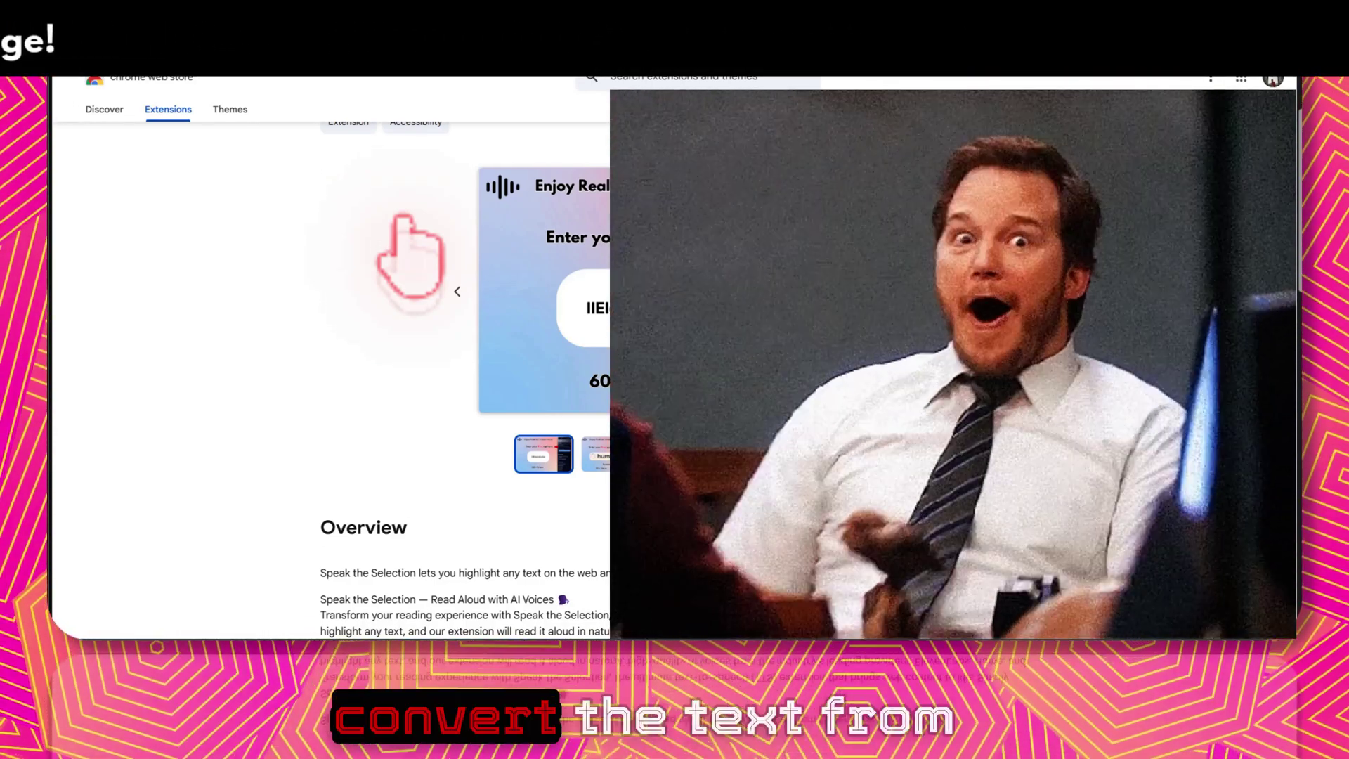
{"action": "scroll", "coordinate": [403, 217], "scroll_direction": "down", "scroll_amount": 4}
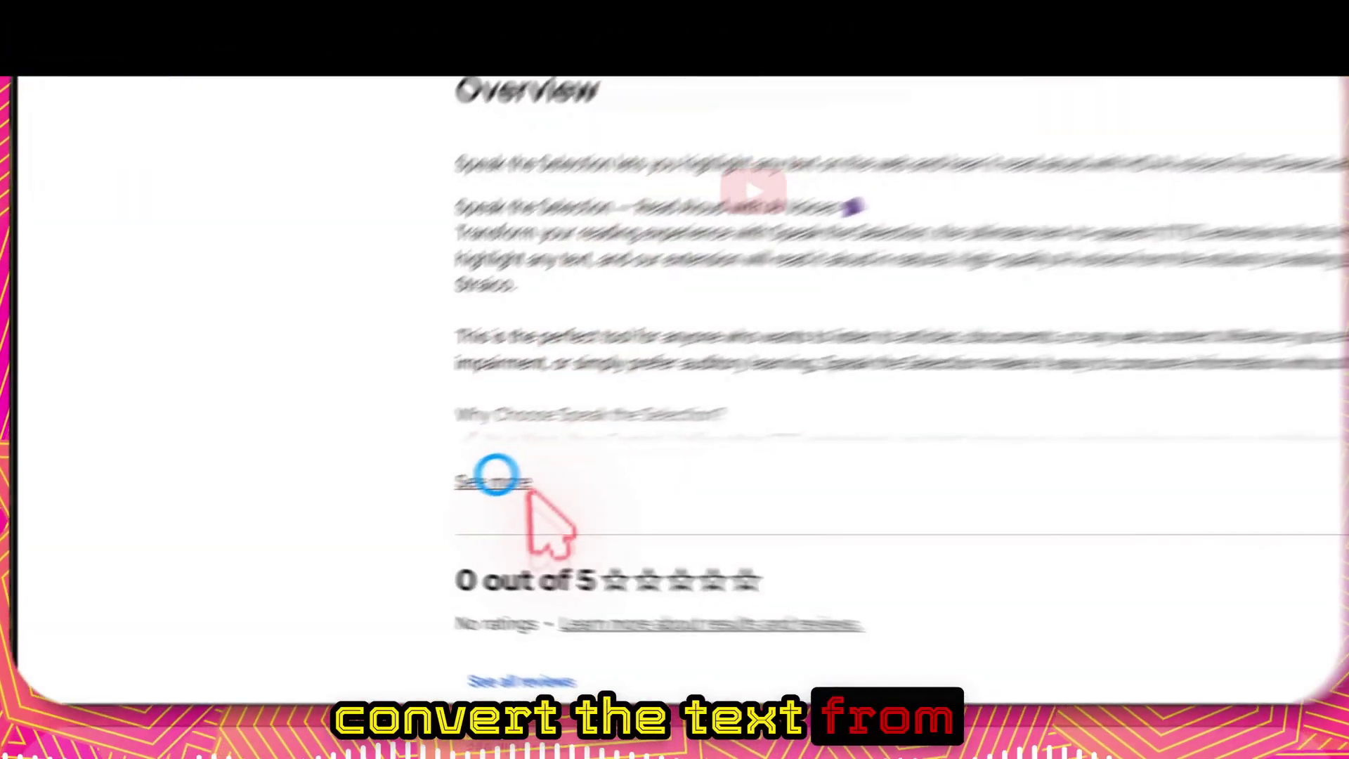
{"action": "left_click", "coordinate": [356, 501]}
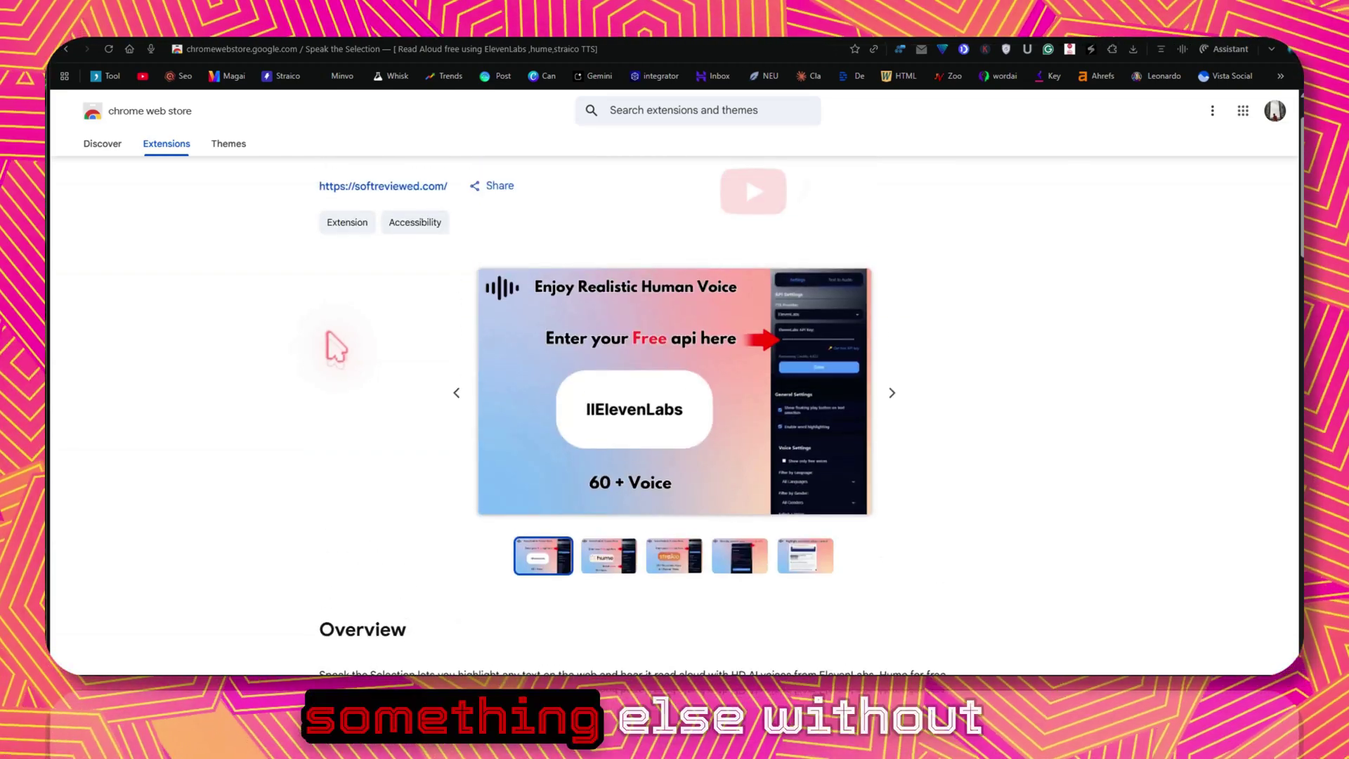
{"action": "scroll", "coordinate": [336, 347], "scroll_direction": "down", "scroll_amount": 12}
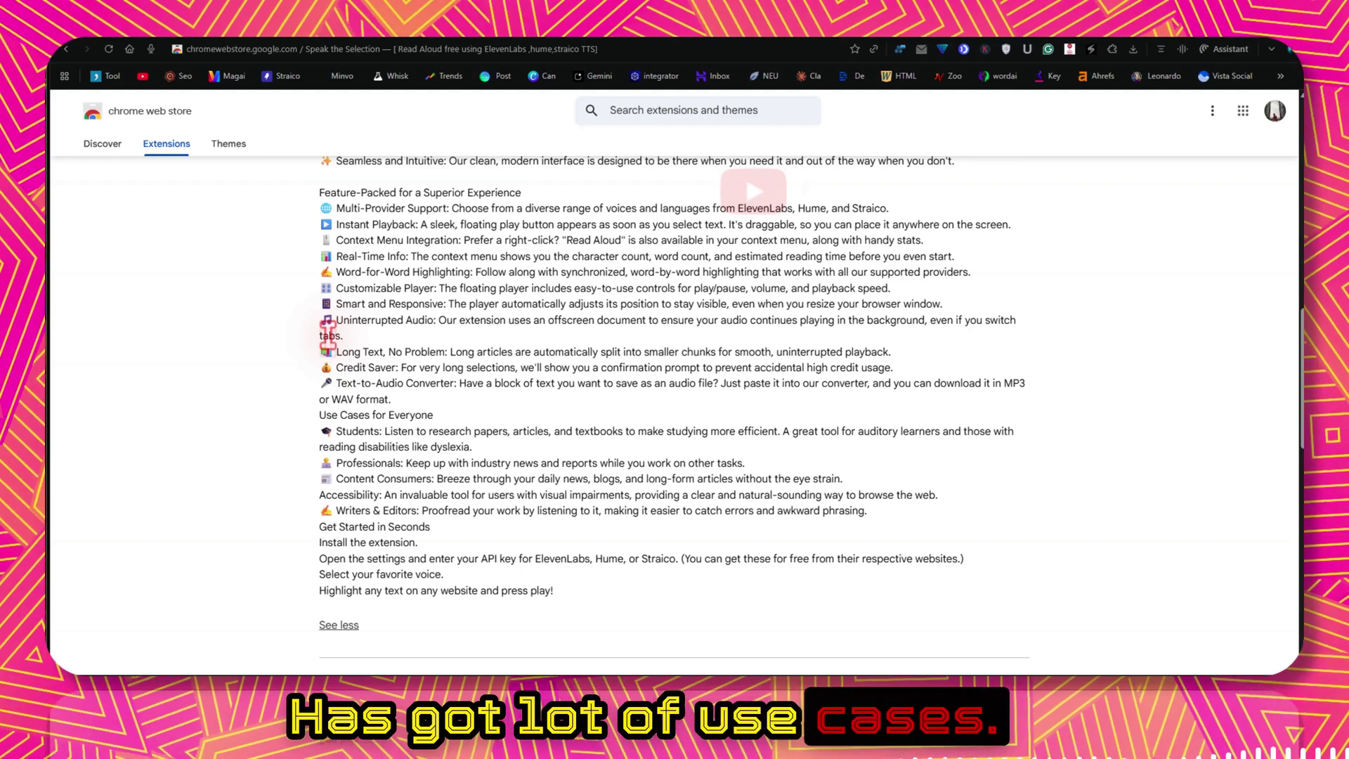
{"action": "scroll", "coordinate": [349, 274], "scroll_direction": "up", "scroll_amount": 9}
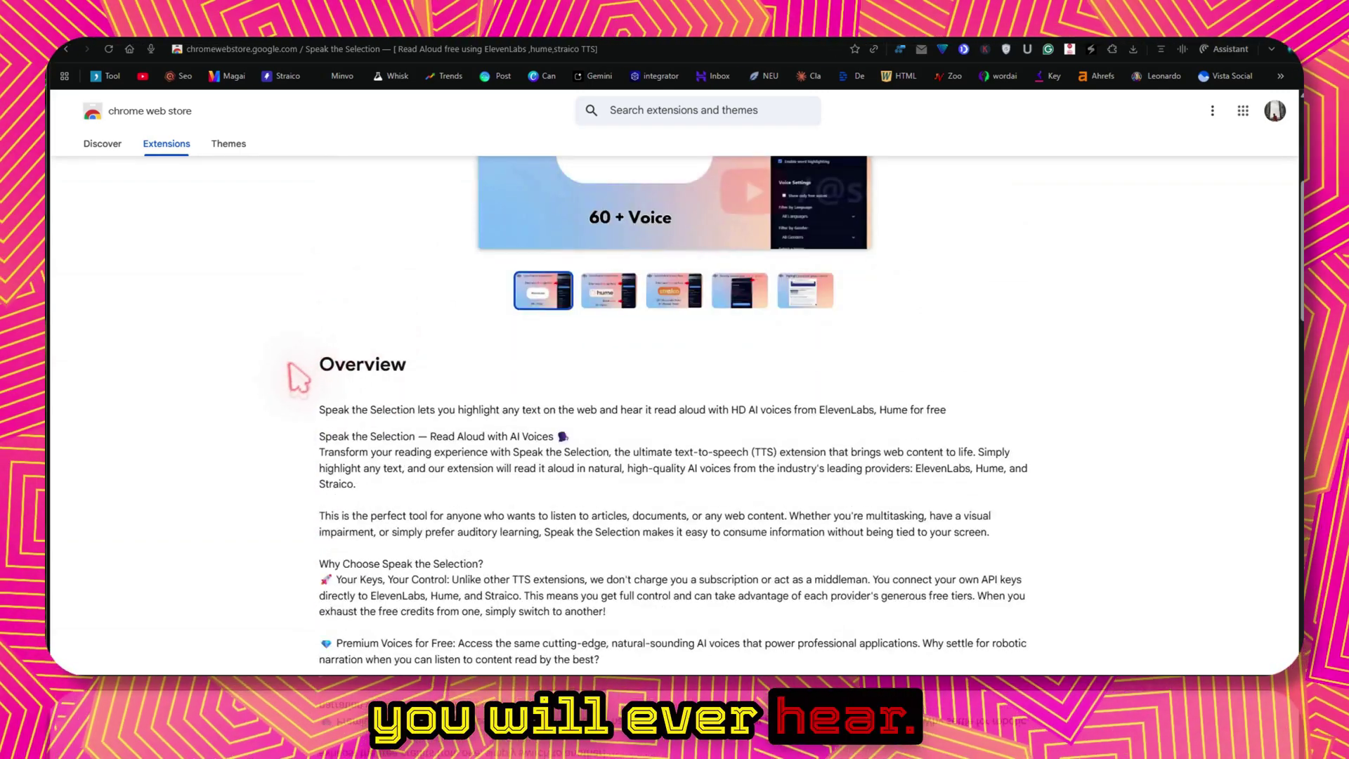
{"action": "scroll", "coordinate": [297, 378], "scroll_direction": "up", "scroll_amount": 5}
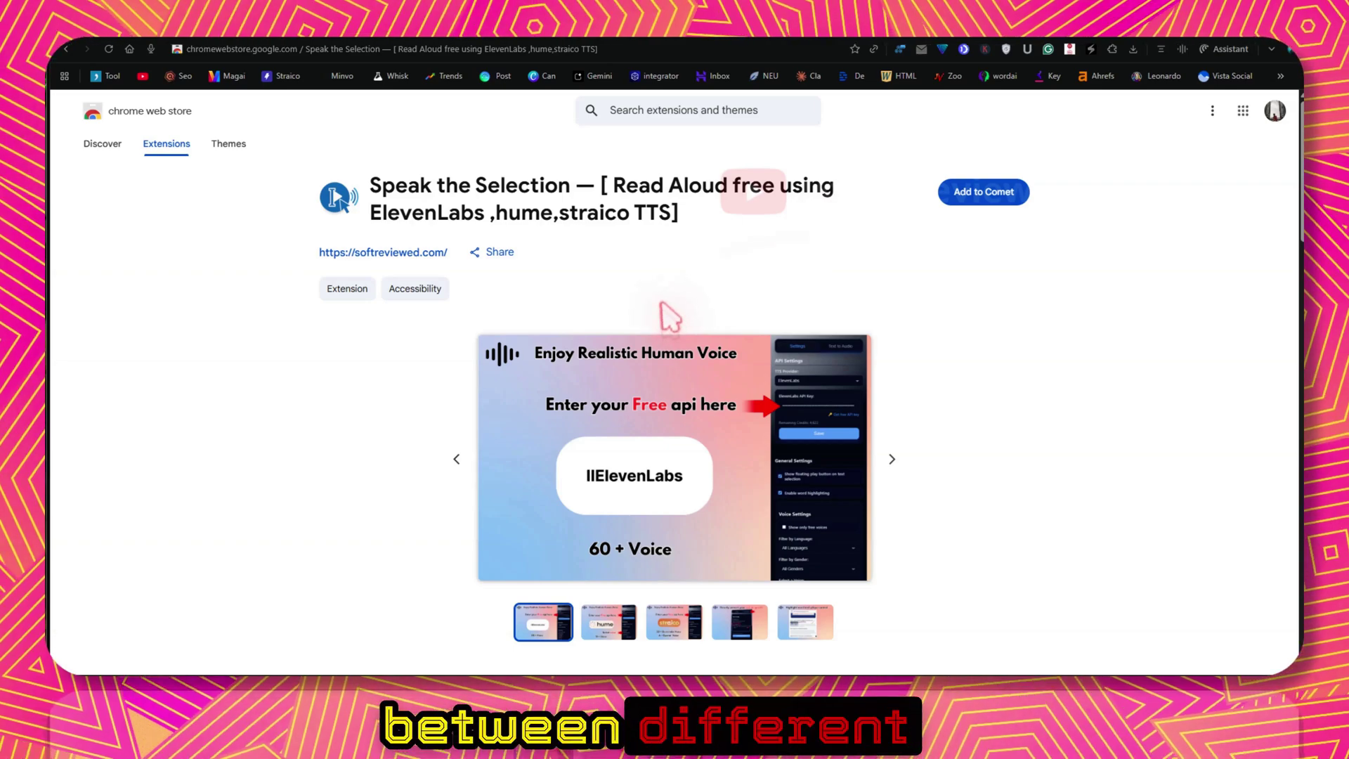
{"action": "scroll", "coordinate": [675, 313], "scroll_direction": "down", "scroll_amount": 2}
{"action": "scroll", "coordinate": [678, 311], "scroll_direction": "up", "scroll_amount": 2}
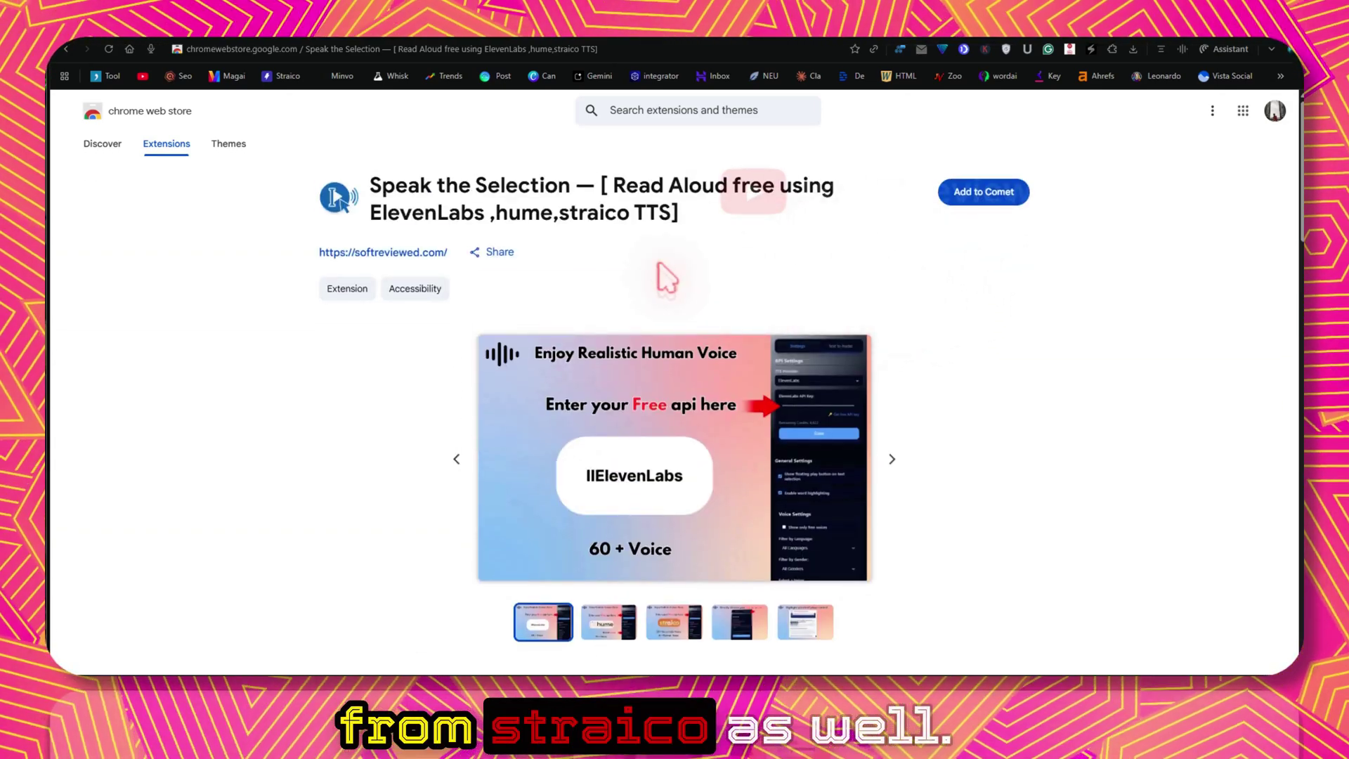
{"action": "scroll", "coordinate": [666, 278], "scroll_direction": "down", "scroll_amount": 8}
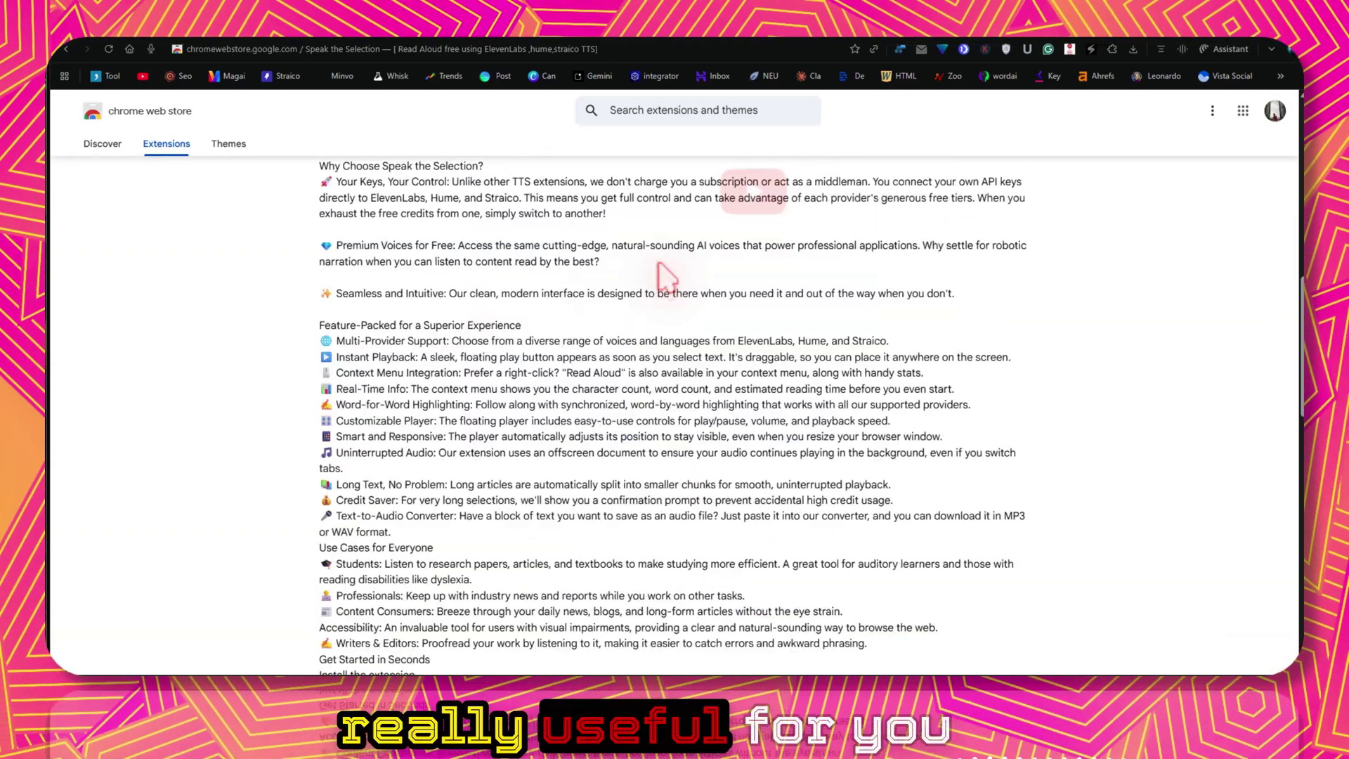
{"action": "scroll", "coordinate": [664, 277], "scroll_direction": "up", "scroll_amount": 8}
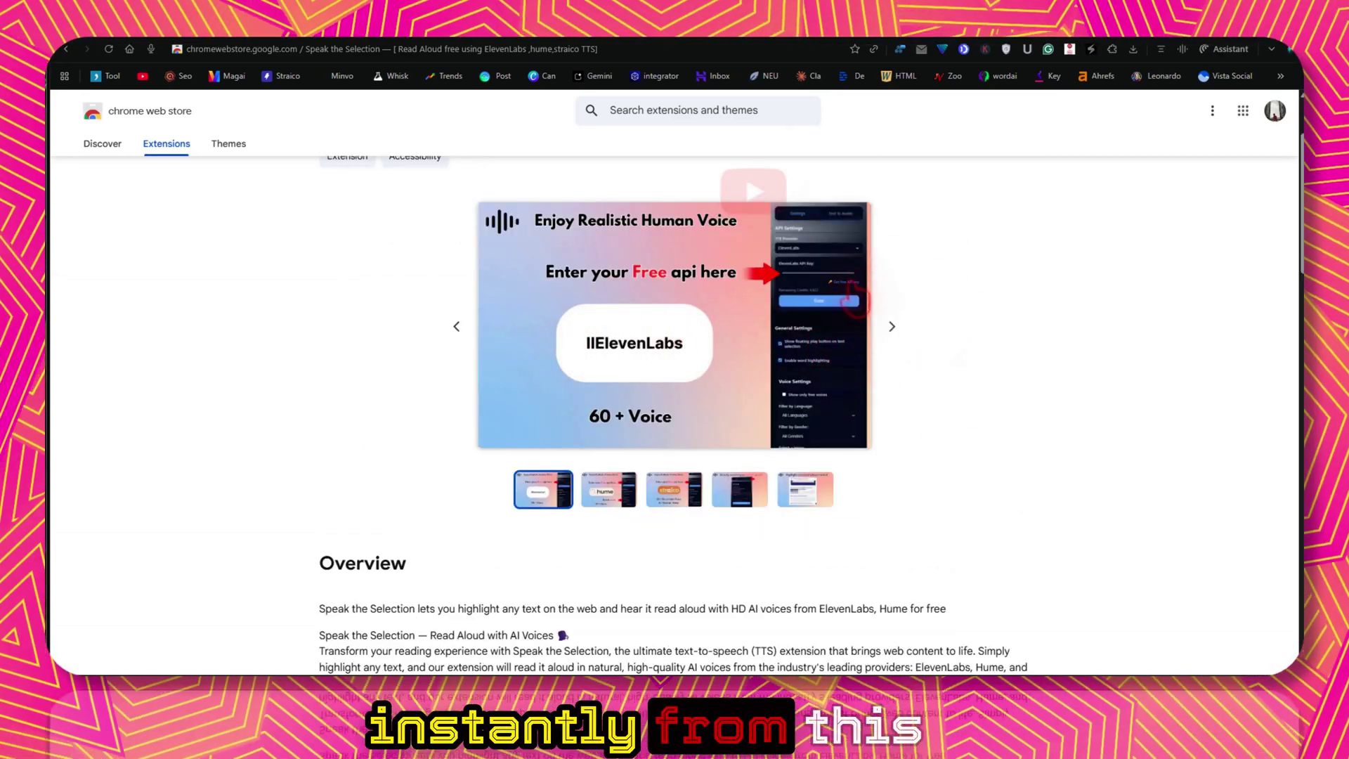
{"action": "scroll", "coordinate": [852, 301], "scroll_direction": "up", "scroll_amount": 2}
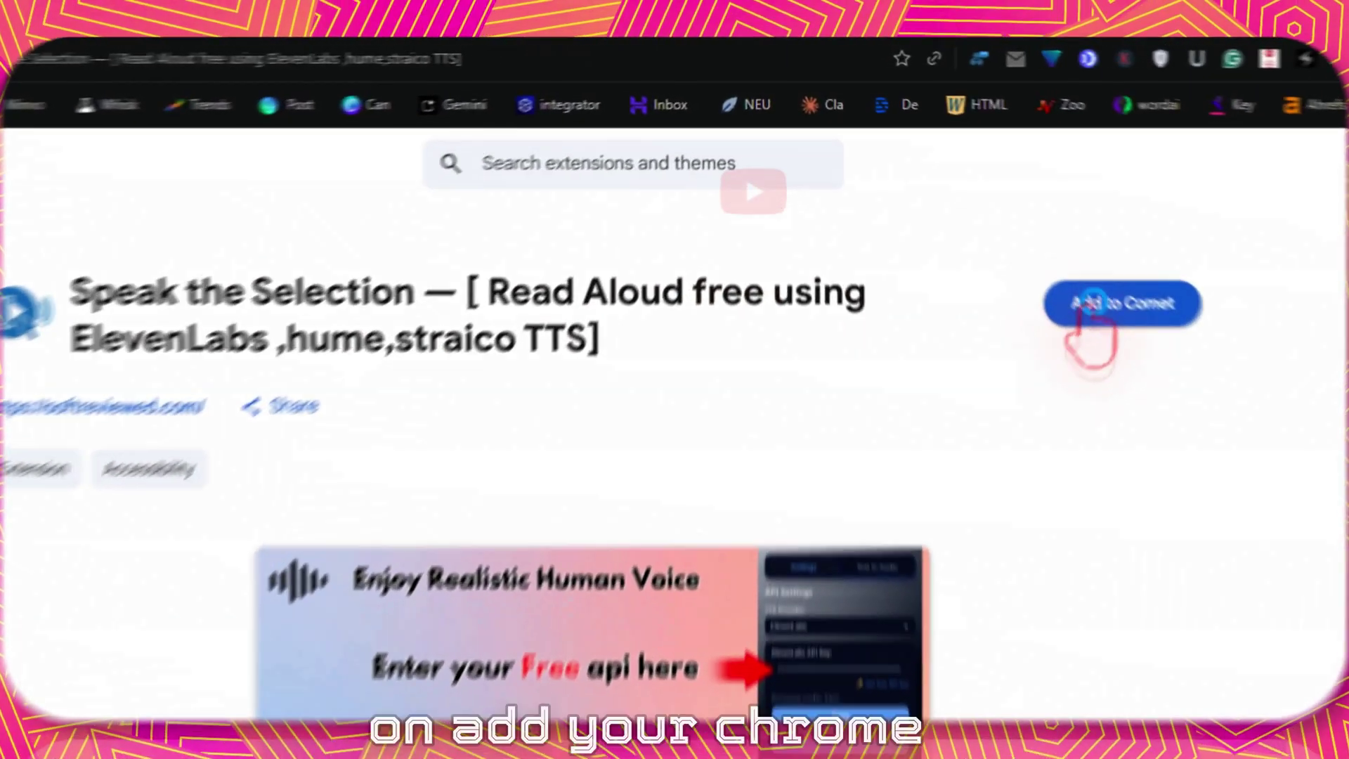
Step: Install the Speak the Selection extension with its requested permissions and pin it in the browser
{"action": "left_click", "coordinate": [984, 192]}
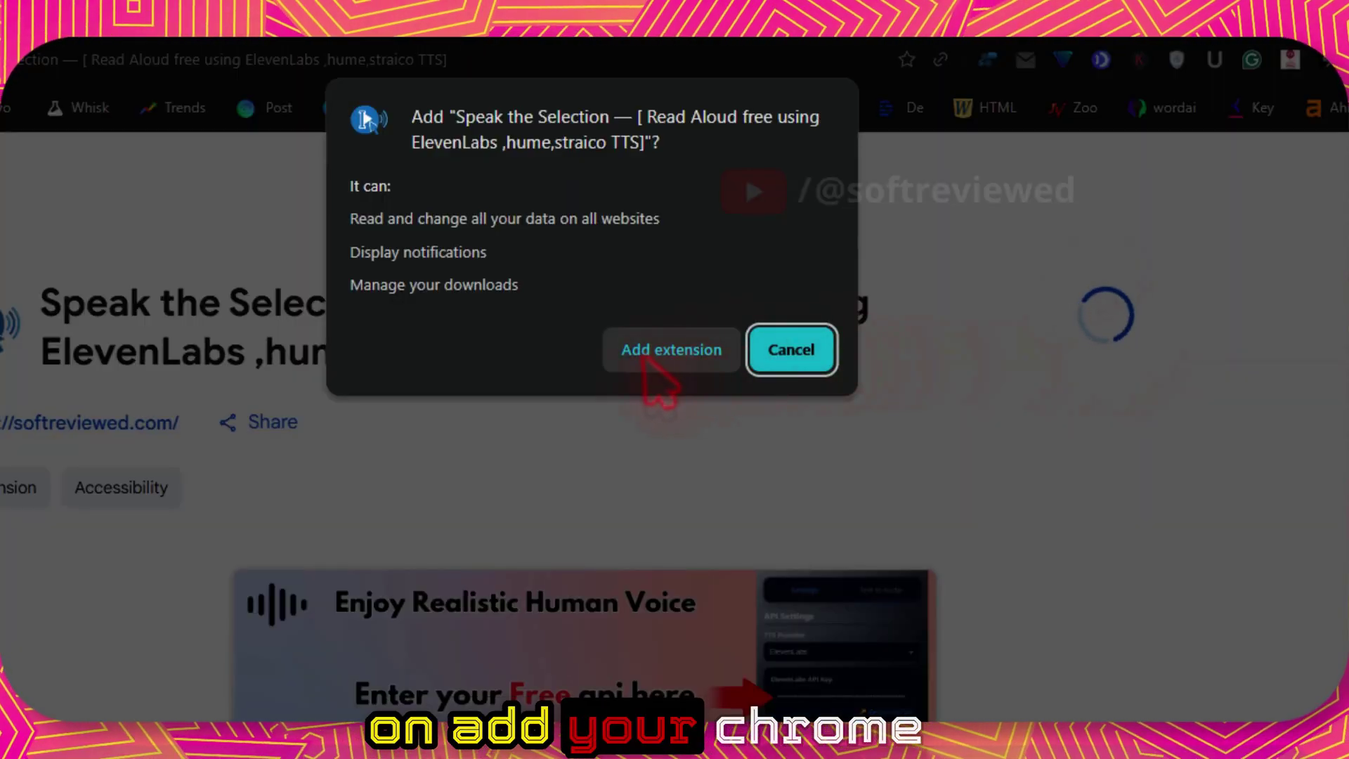
{"action": "left_click", "coordinate": [672, 348]}
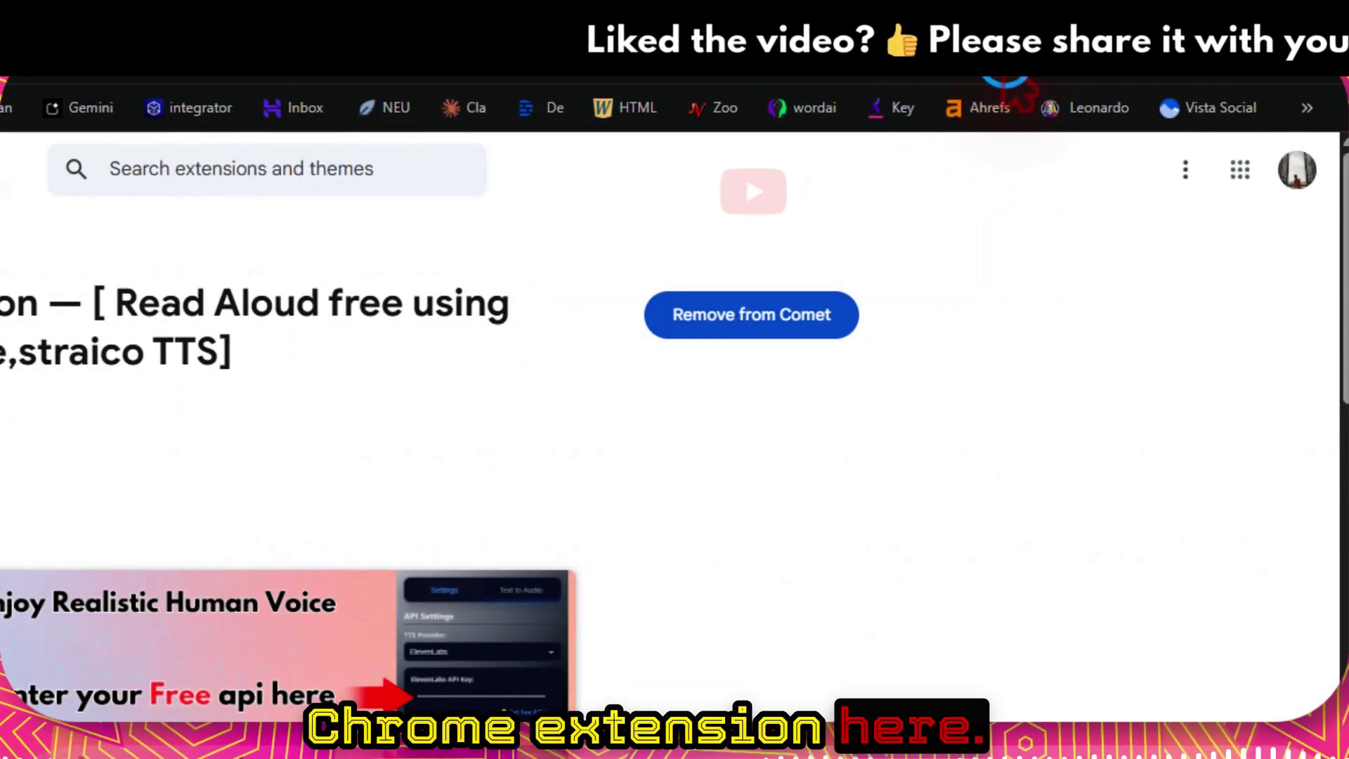
{"action": "left_click", "coordinate": [1006, 73]}
{"action": "scroll", "coordinate": [843, 491], "scroll_direction": "down", "scroll_amount": 10}
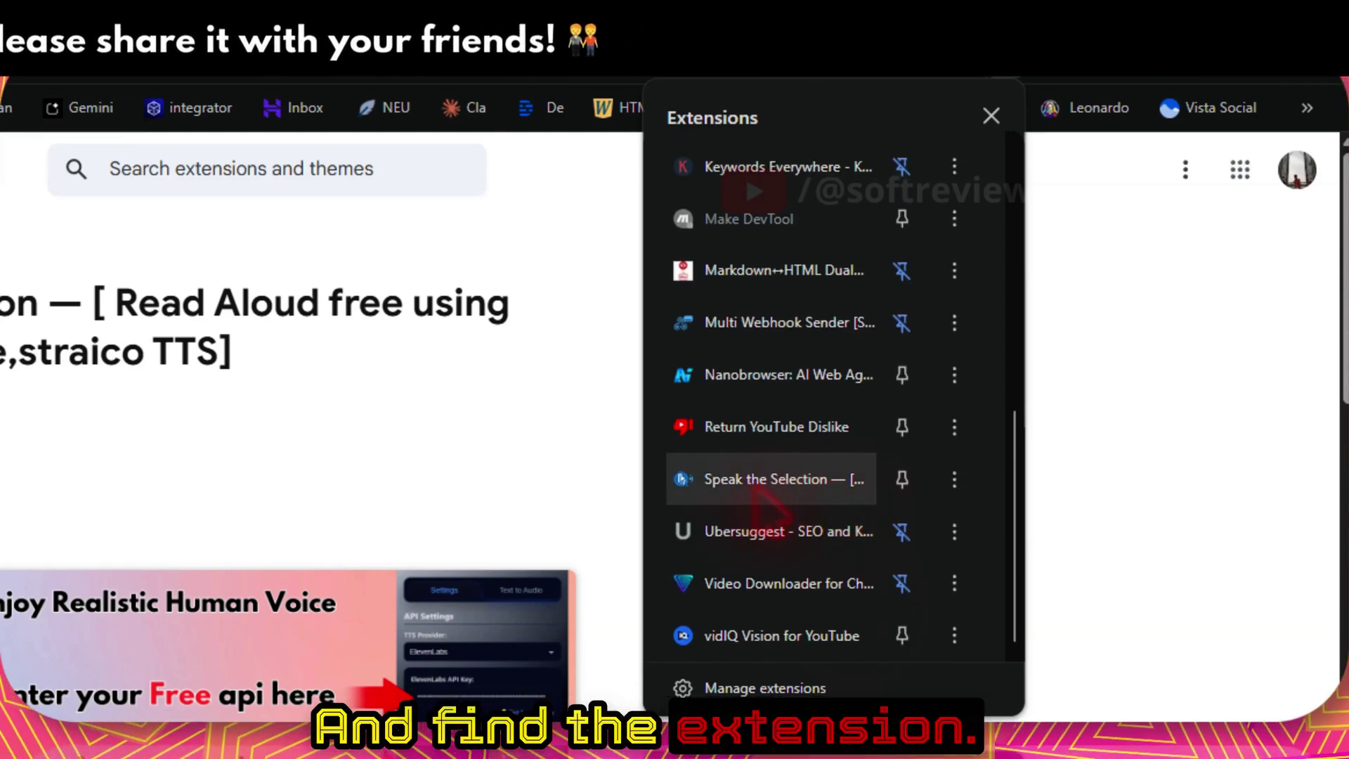
{"action": "left_click", "coordinate": [903, 479]}
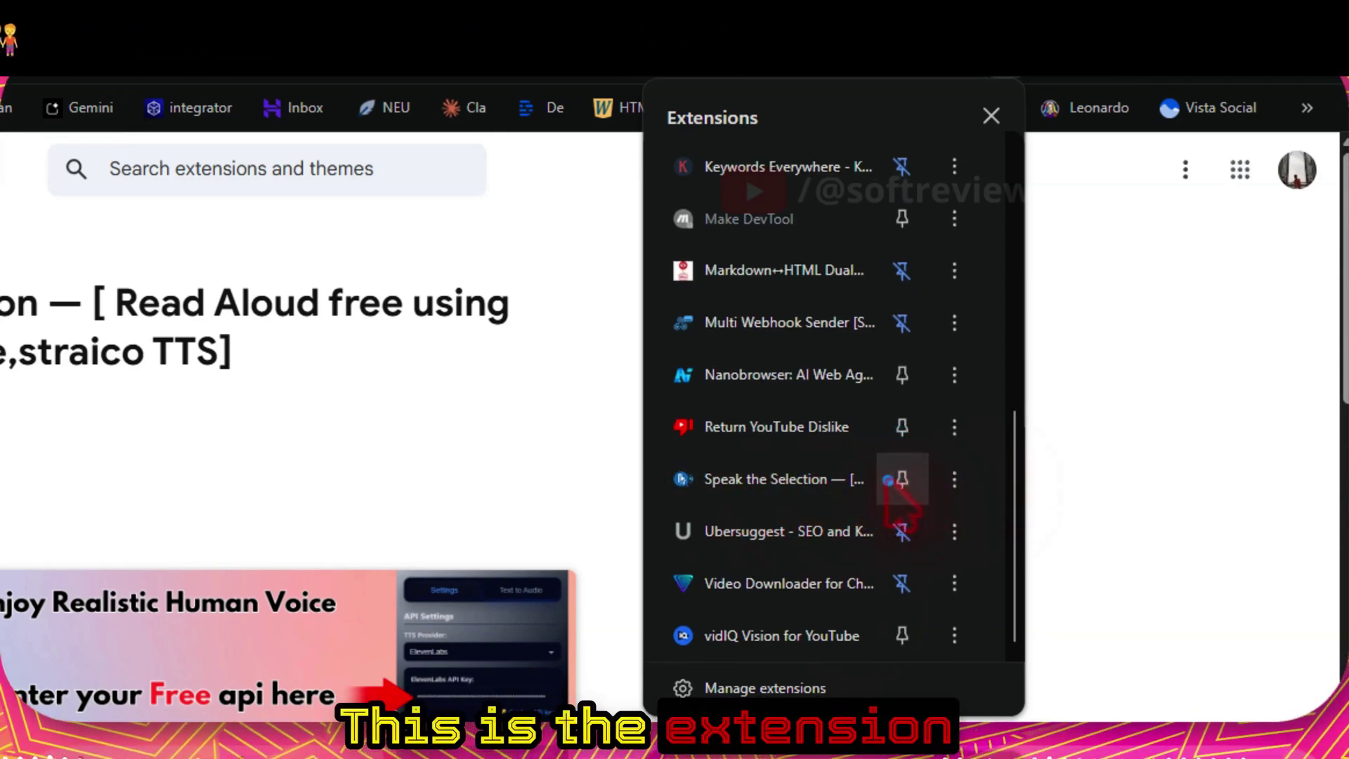
{"action": "left_click", "coordinate": [468, 310]}
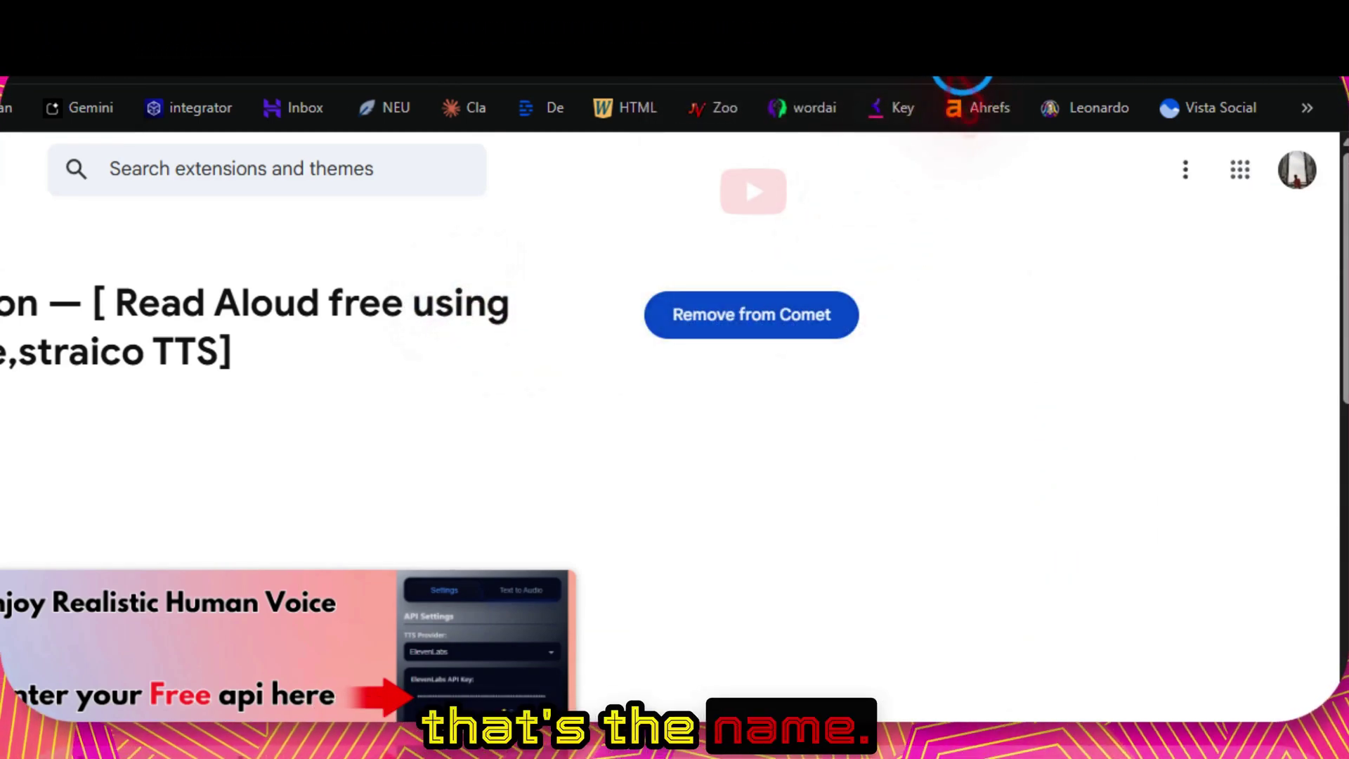
{"action": "left_click", "coordinate": [903, 484]}
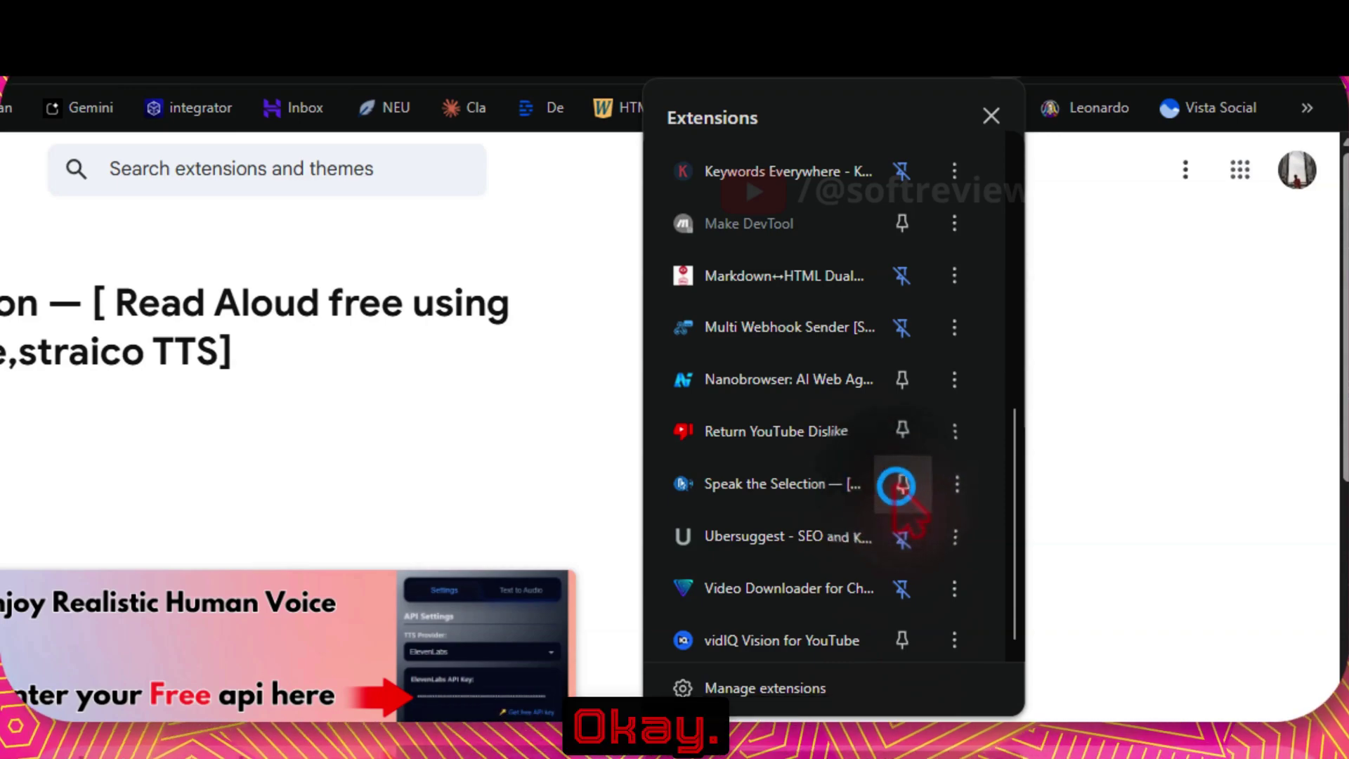
{"action": "scroll", "coordinate": [907, 507], "scroll_direction": "up", "scroll_amount": 1}
{"action": "left_click", "coordinate": [991, 116]}
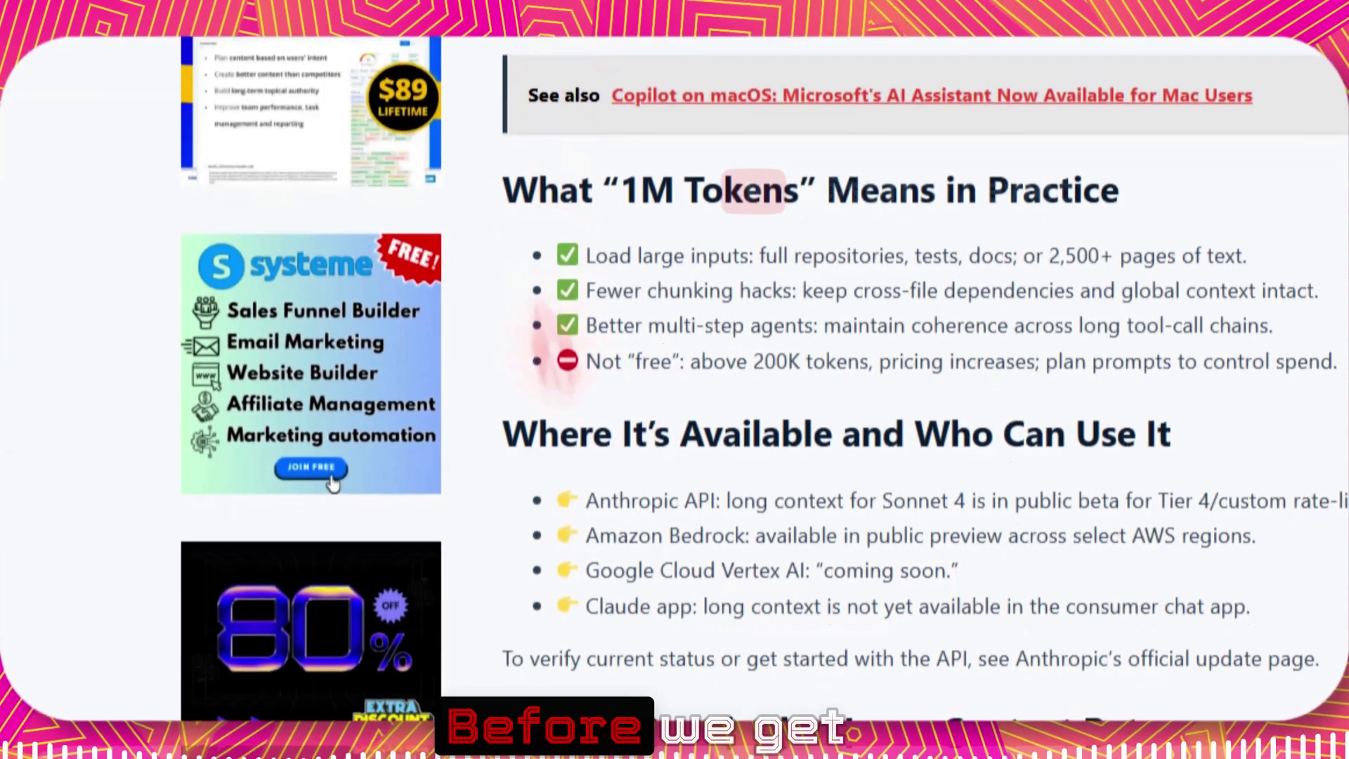
{"action": "scroll", "coordinate": [985, 374], "scroll_direction": "up", "scroll_amount": 6}
{"action": "scroll", "coordinate": [985, 374], "scroll_direction": "down", "scroll_amount": 6}
{"action": "scroll", "coordinate": [985, 374], "scroll_direction": "up", "scroll_amount": 12}
{"action": "scroll", "coordinate": [986, 374], "scroll_direction": "down", "scroll_amount": 6}
{"action": "scroll", "coordinate": [991, 380], "scroll_direction": "down", "scroll_amount": 5}
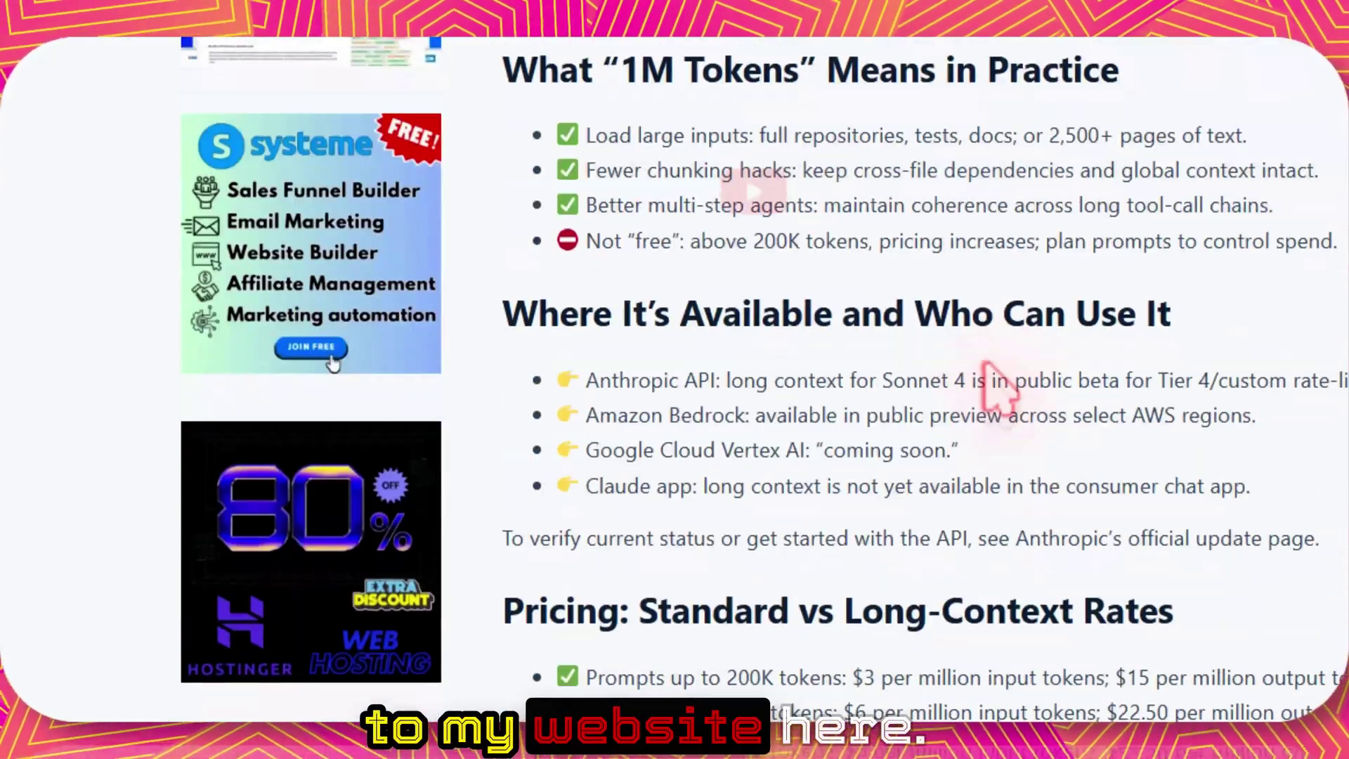
{"action": "scroll", "coordinate": [994, 386], "scroll_direction": "up", "scroll_amount": 2}
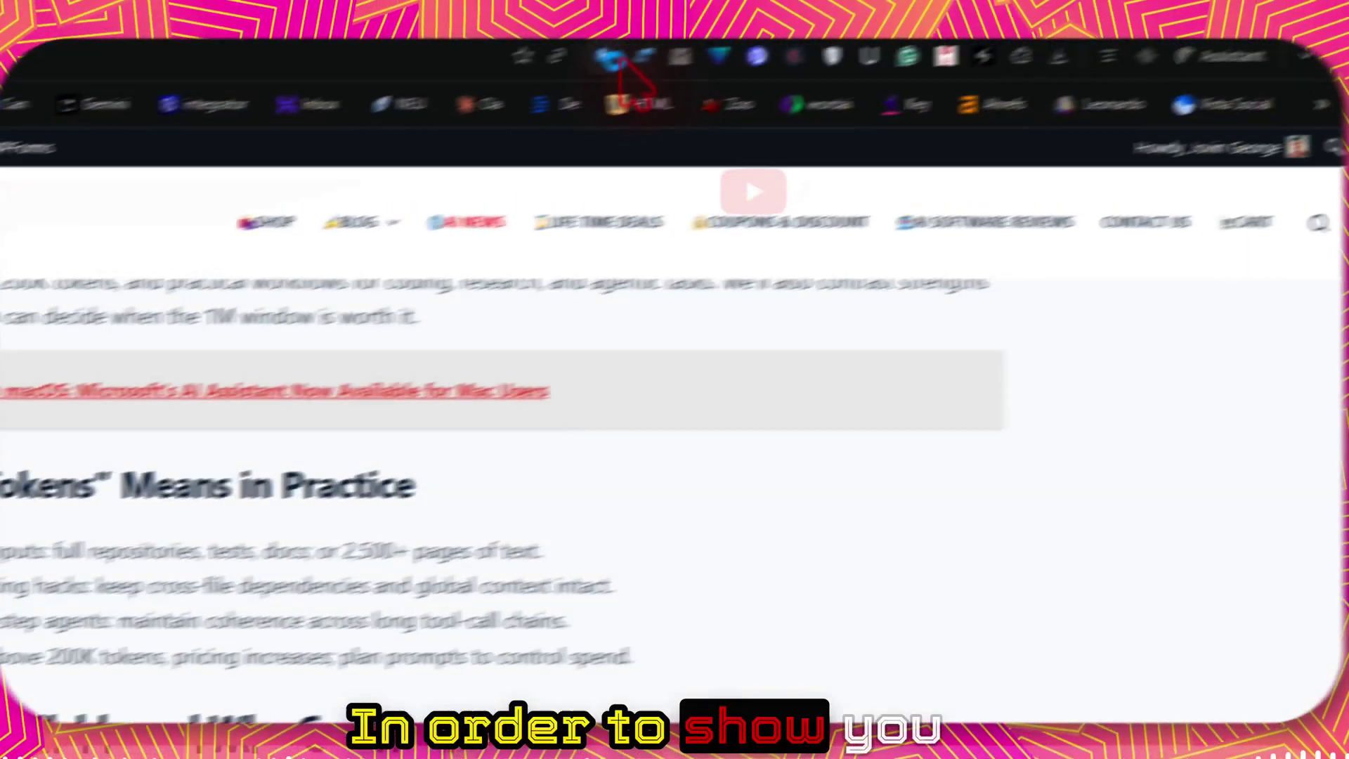
Step: Follow the Speak the Selection extension's free API key link to ElevenLabs and open the account's API Keys page
{"action": "left_click", "coordinate": [611, 59]}
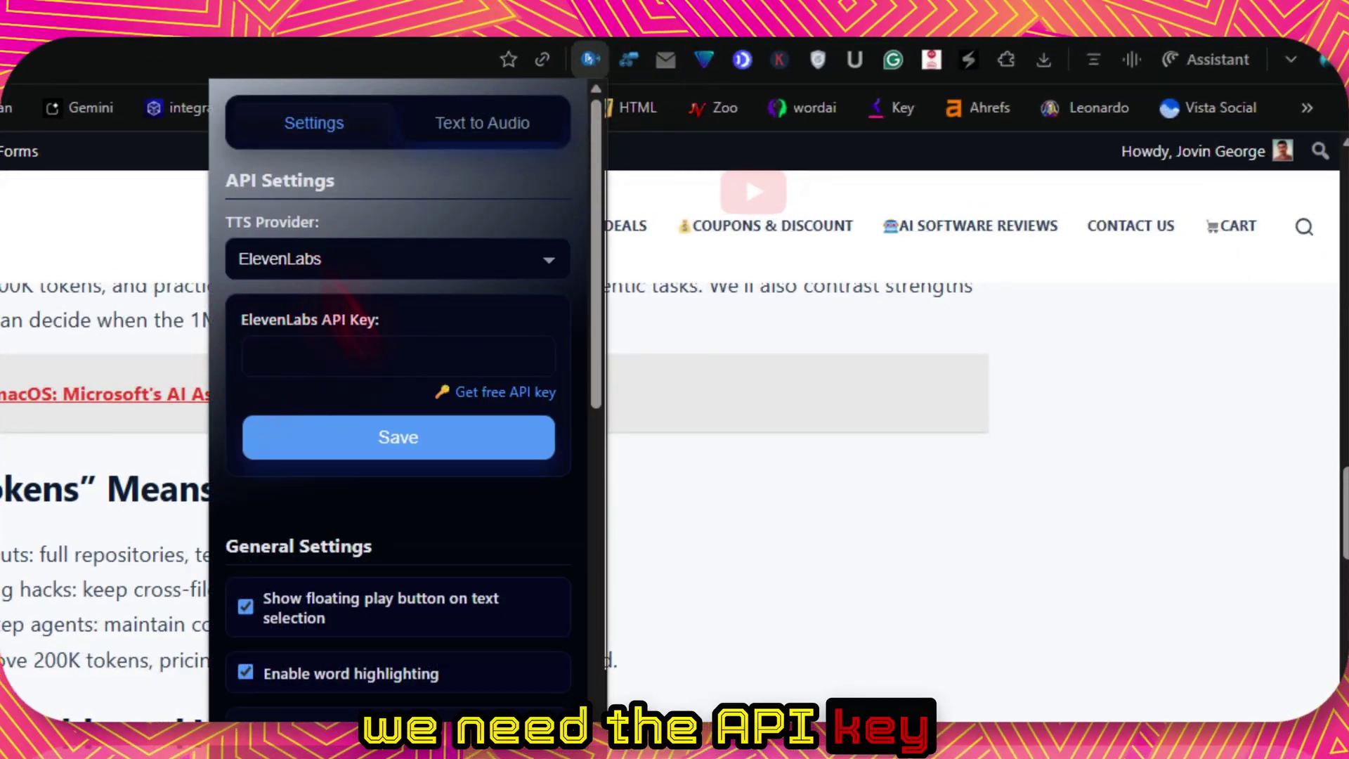
{"action": "left_click", "coordinate": [483, 392]}
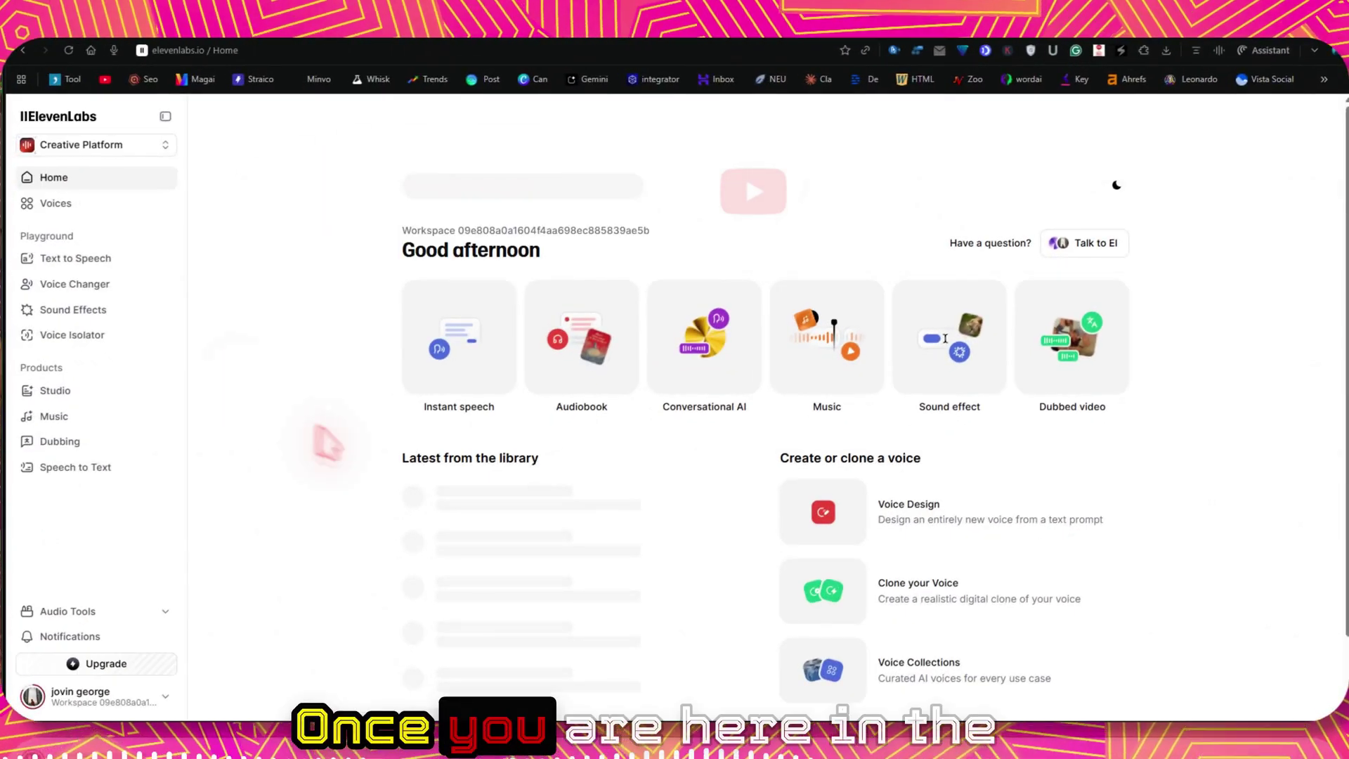
{"action": "left_click", "coordinate": [79, 696]}
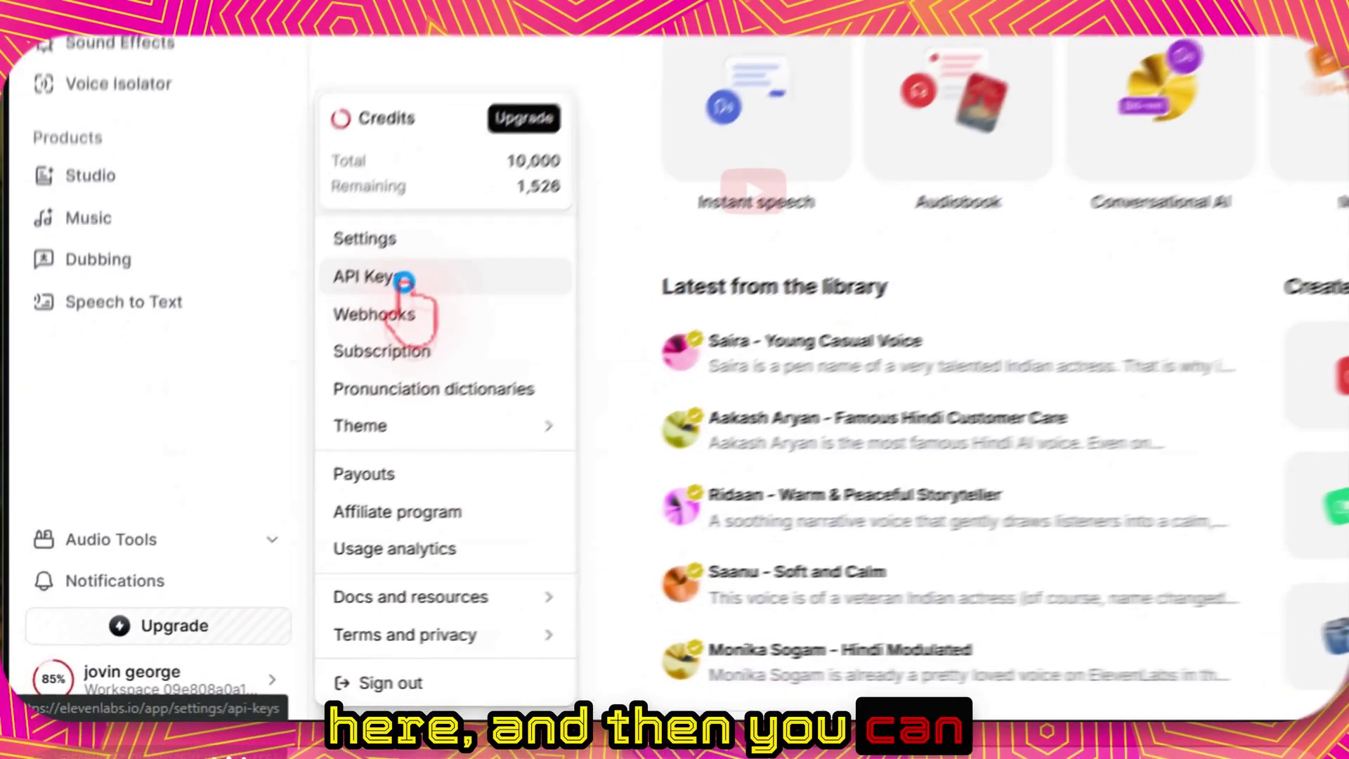
{"action": "left_click", "coordinate": [223, 452]}
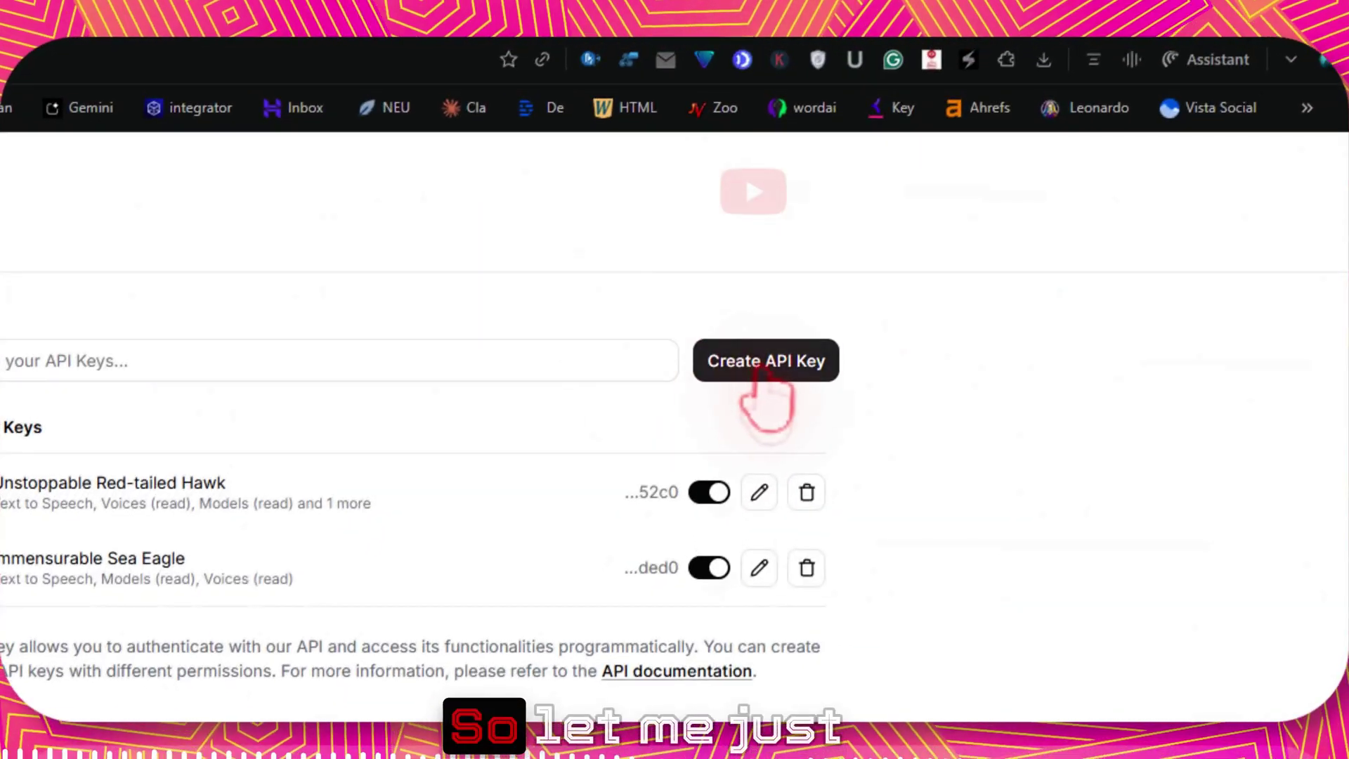
Step: Start a new ElevenLabs API key with Restrict Key on and set Text to Speech to Has access
{"action": "left_click", "coordinate": [772, 362]}
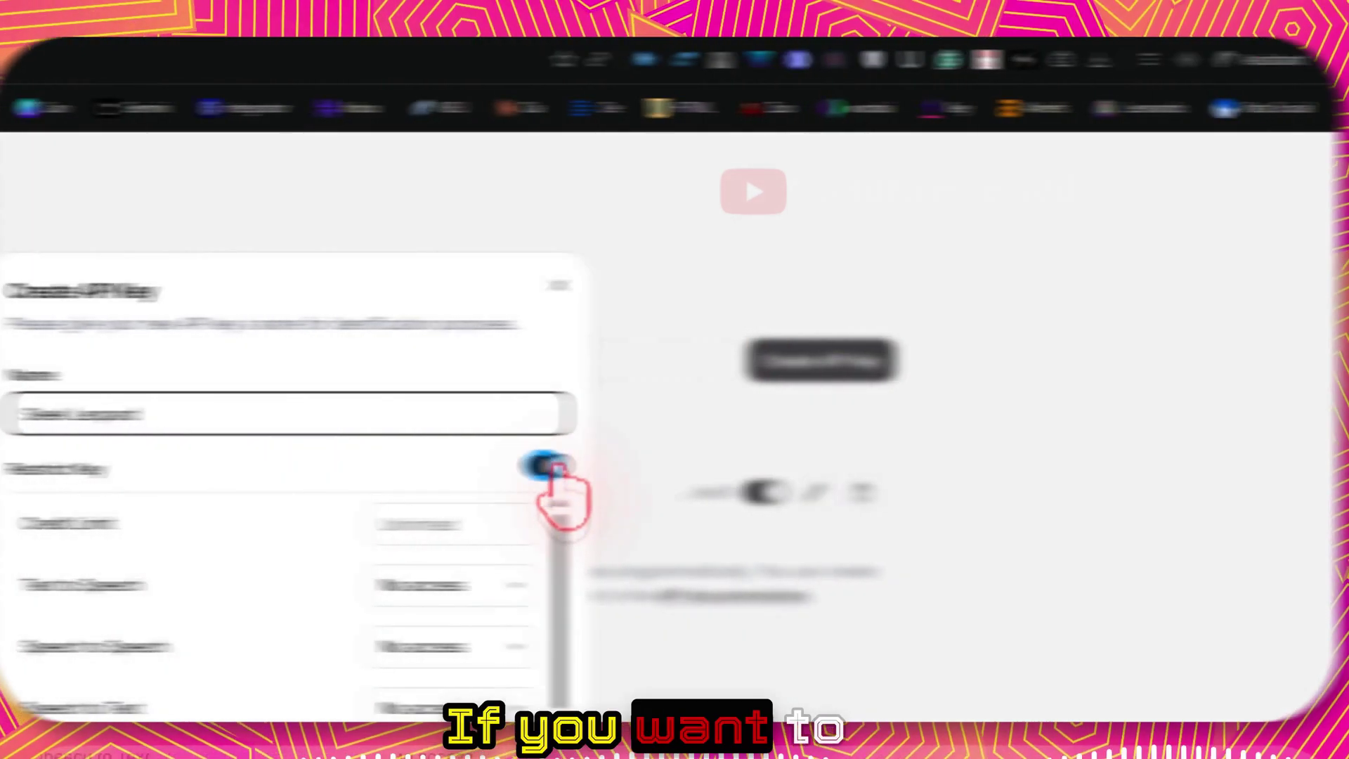
{"action": "left_click", "coordinate": [1211, 466]}
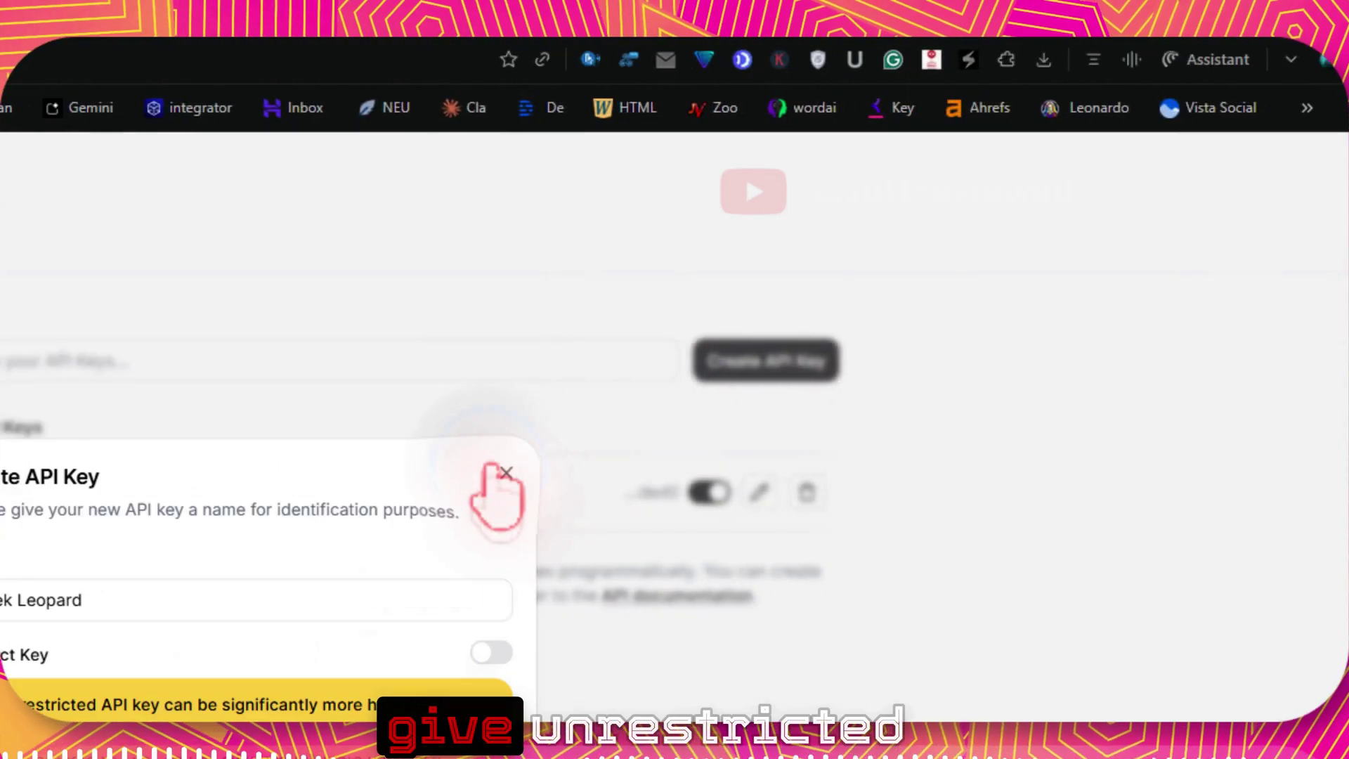
{"action": "left_click", "coordinate": [493, 655]}
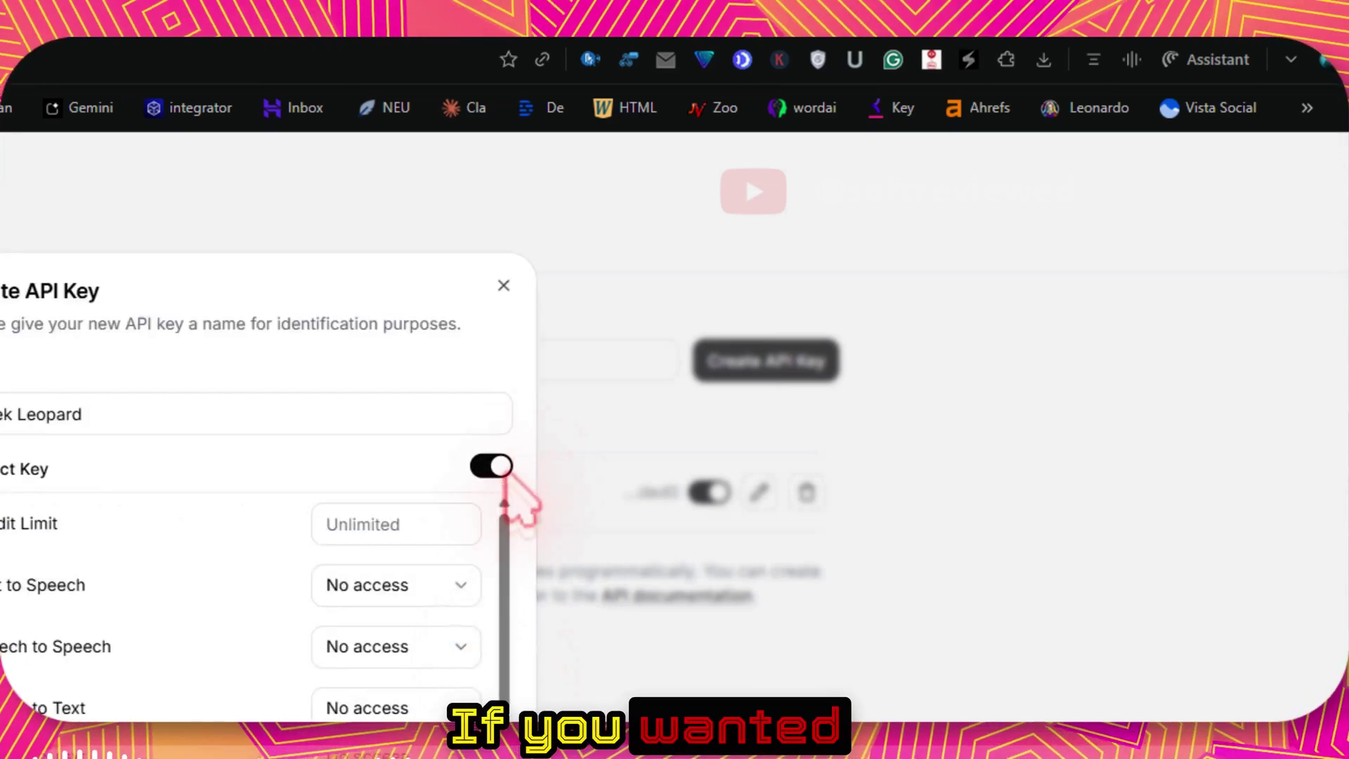
{"action": "left_click", "coordinate": [406, 589]}
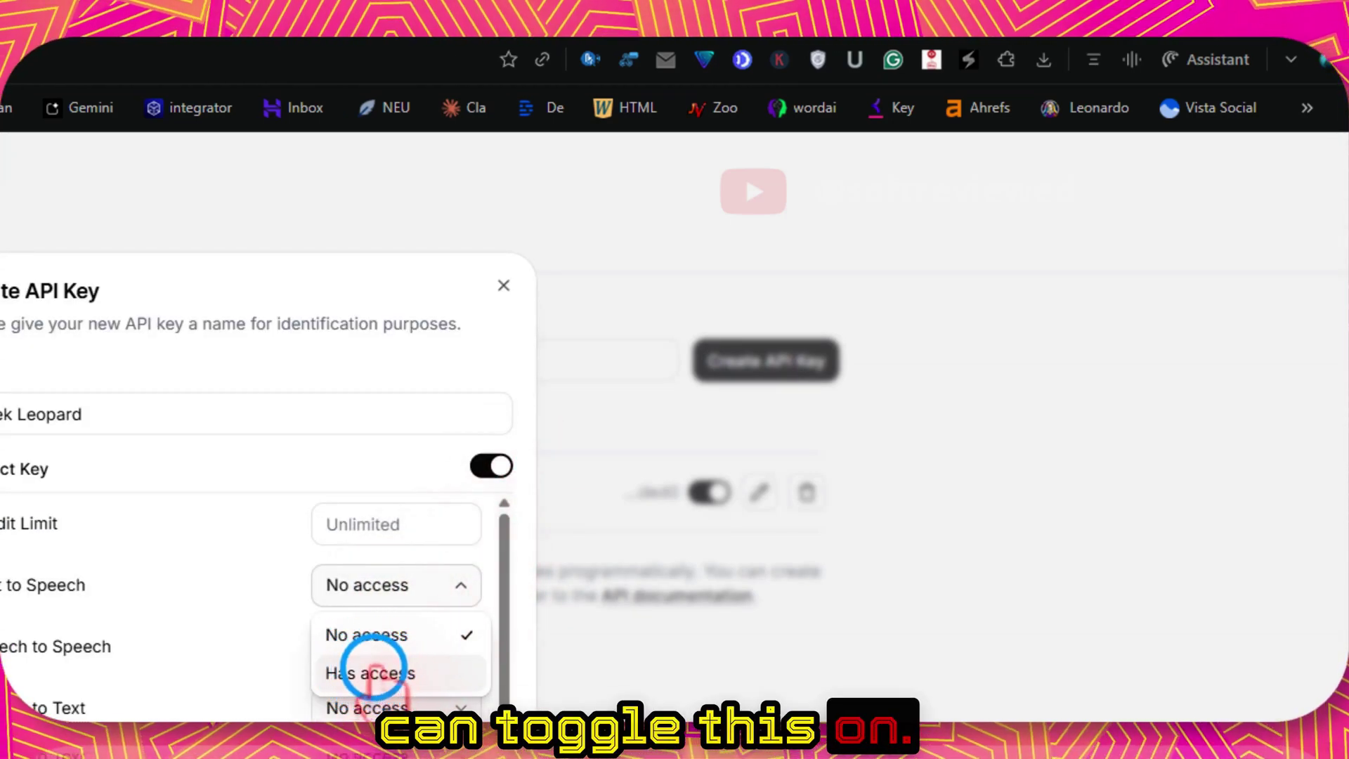
{"action": "left_click", "coordinate": [374, 671]}
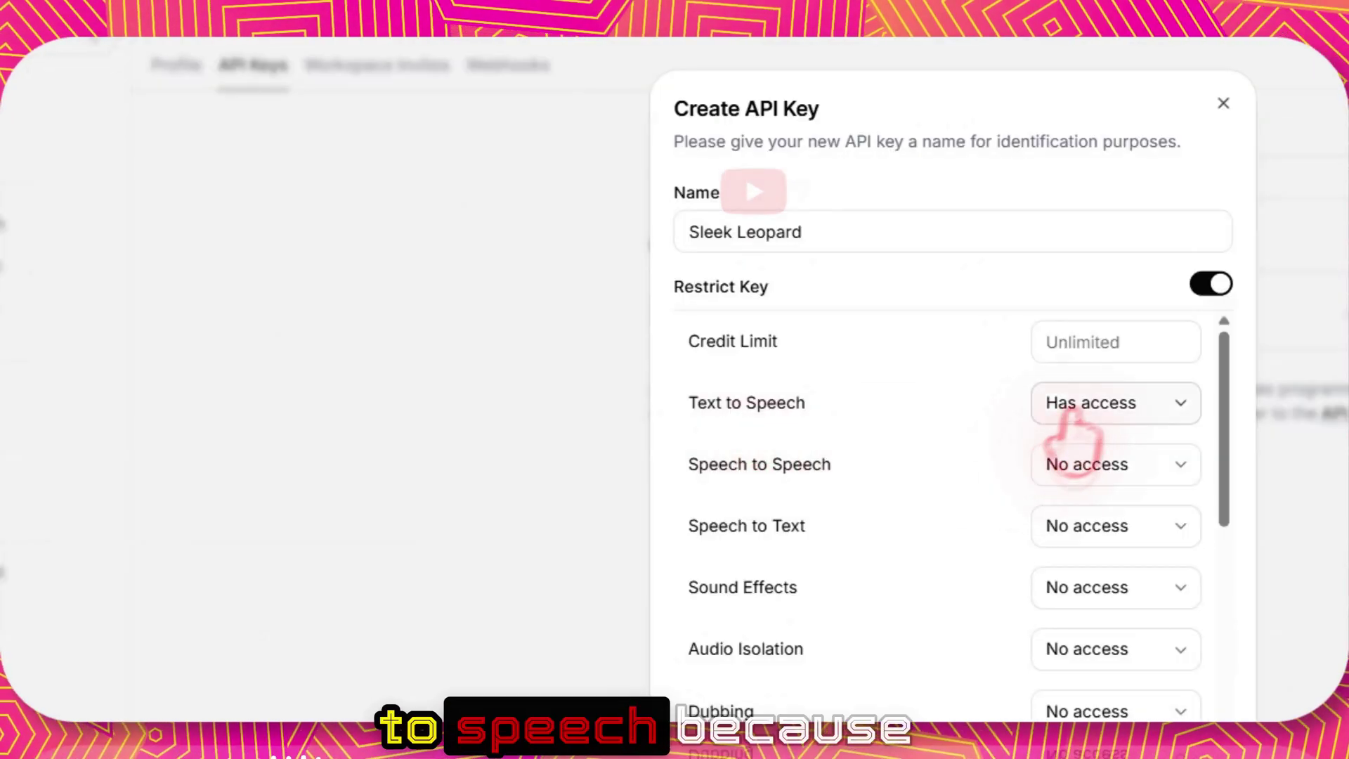
Step: Set the Voices and User permissions of the new key to Read only and create the key
{"action": "scroll", "coordinate": [1086, 421], "scroll_direction": "down", "scroll_amount": 2}
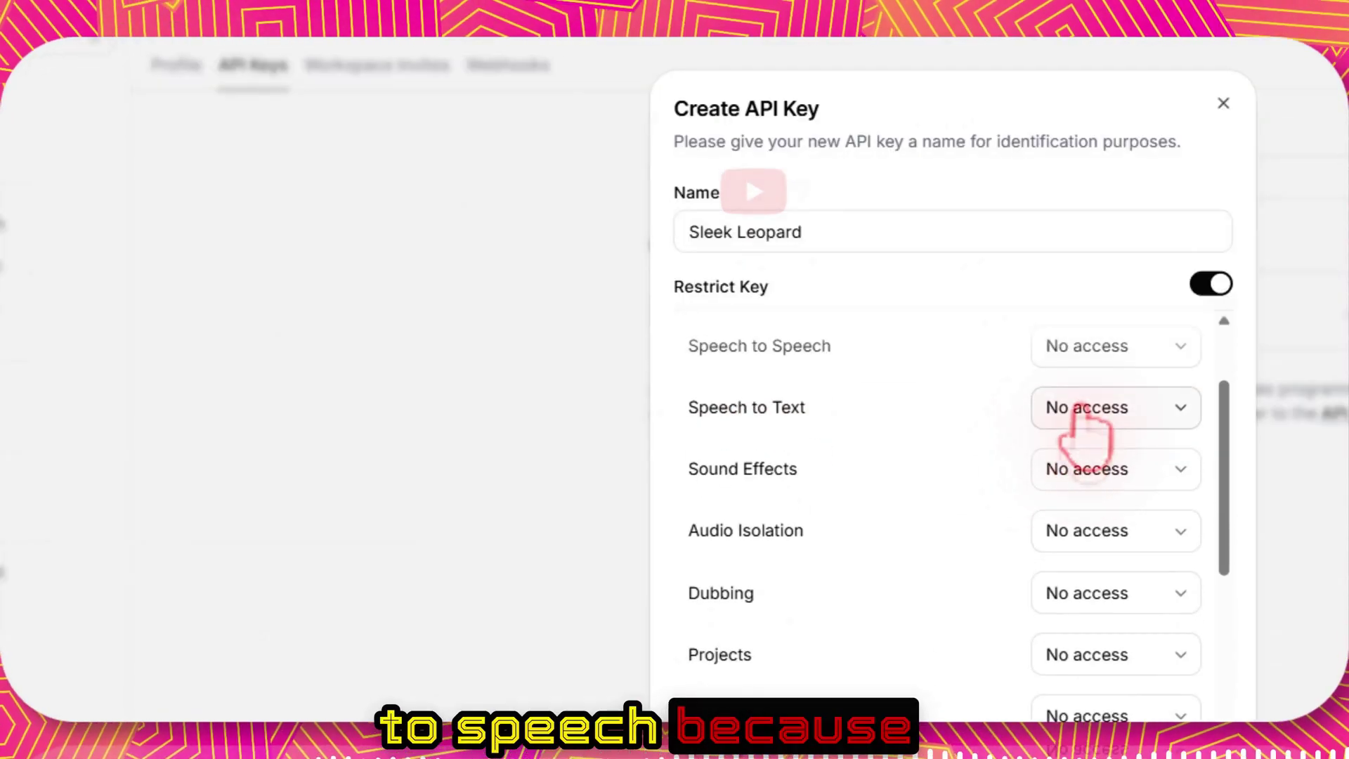
{"action": "scroll", "coordinate": [1086, 421], "scroll_direction": "down", "scroll_amount": 4}
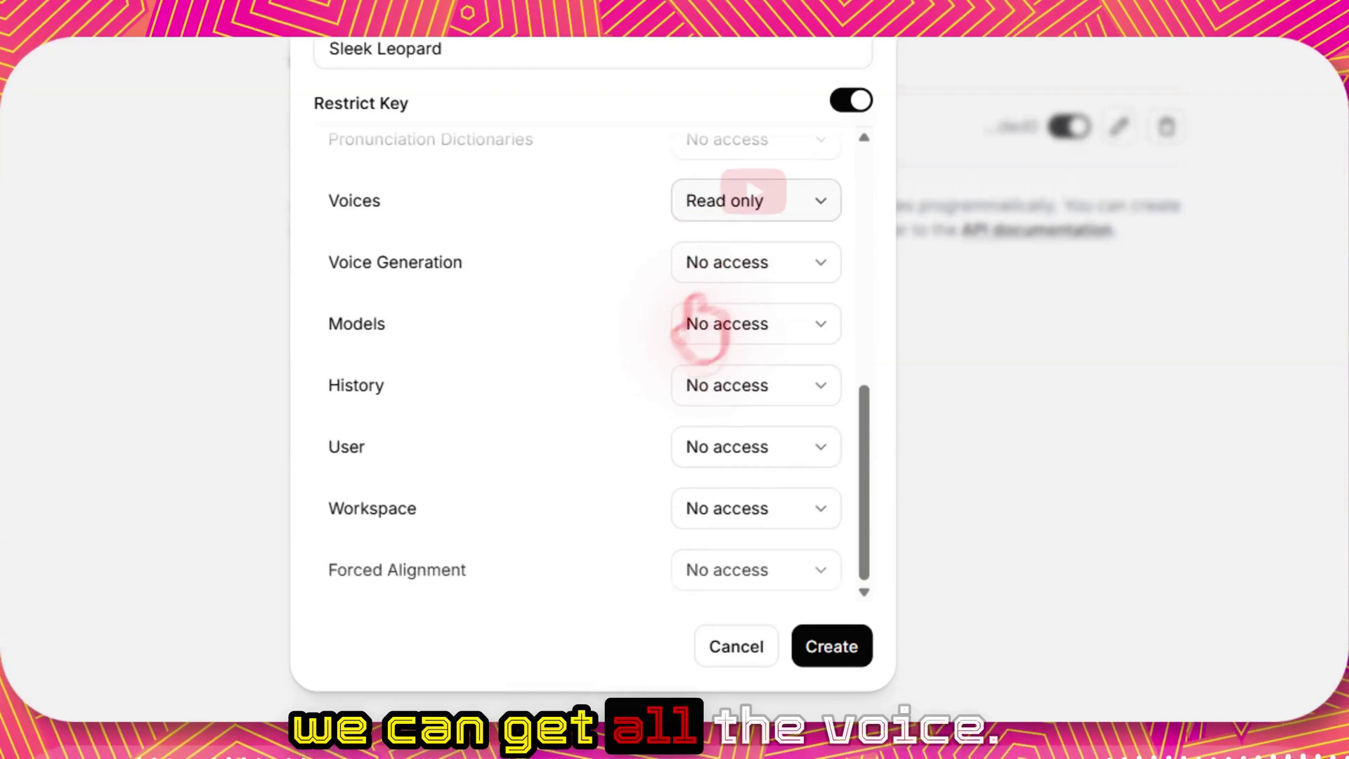
{"action": "left_click", "coordinate": [703, 443]}
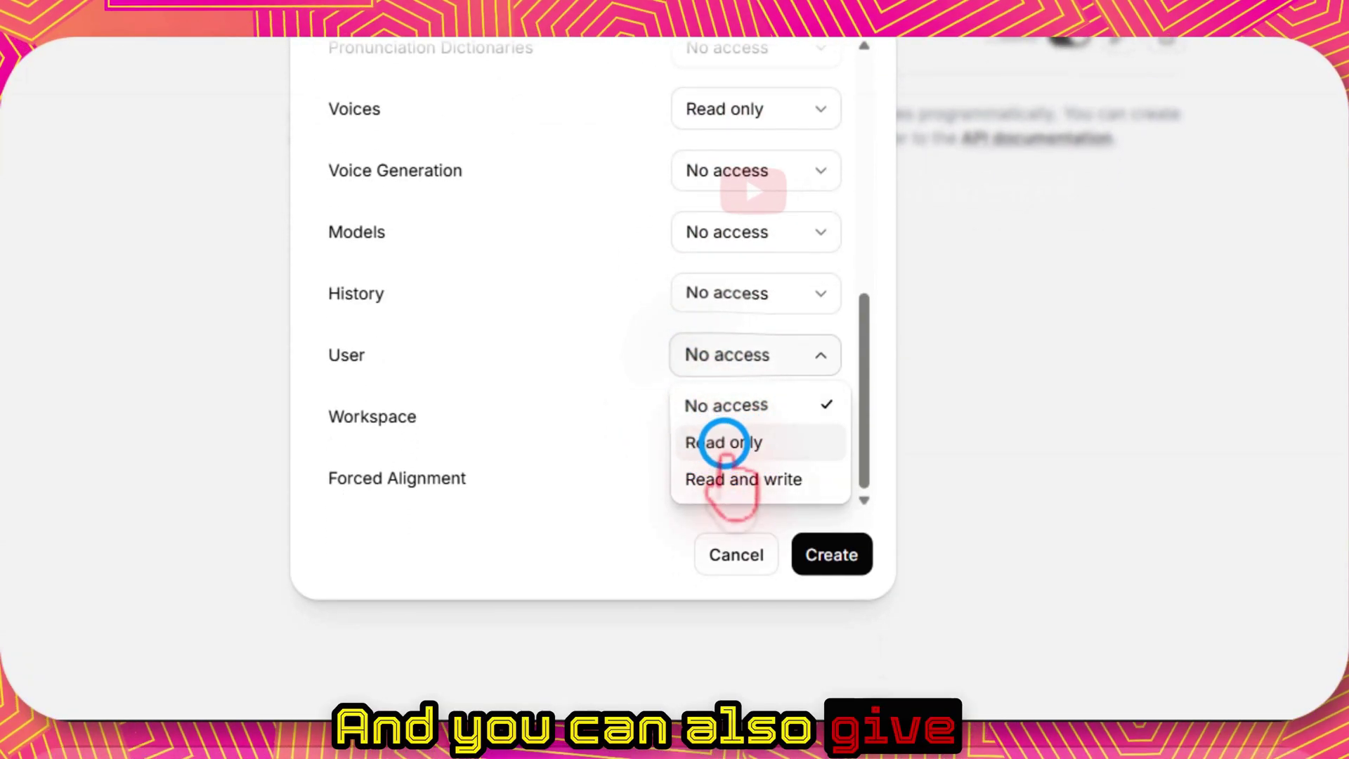
{"action": "left_click", "coordinate": [701, 532]}
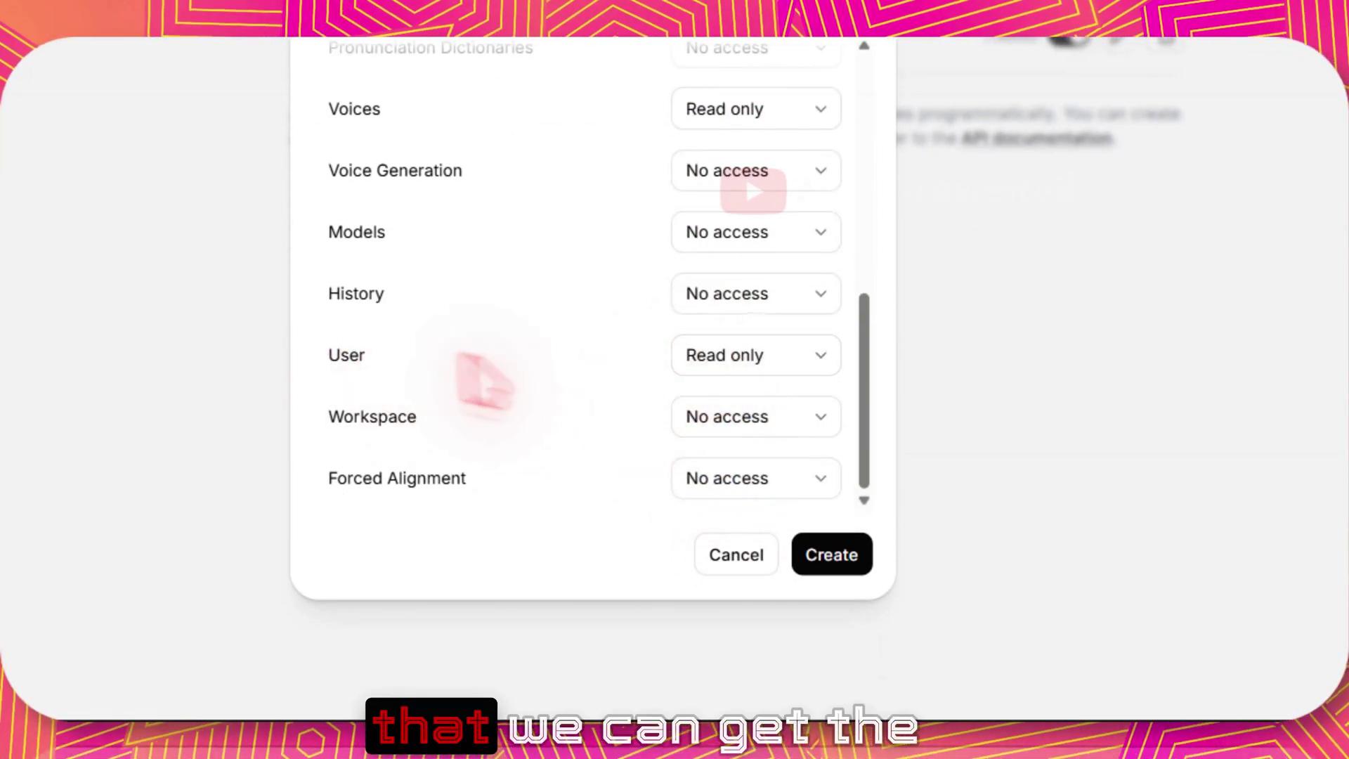
{"action": "left_click", "coordinate": [841, 553]}
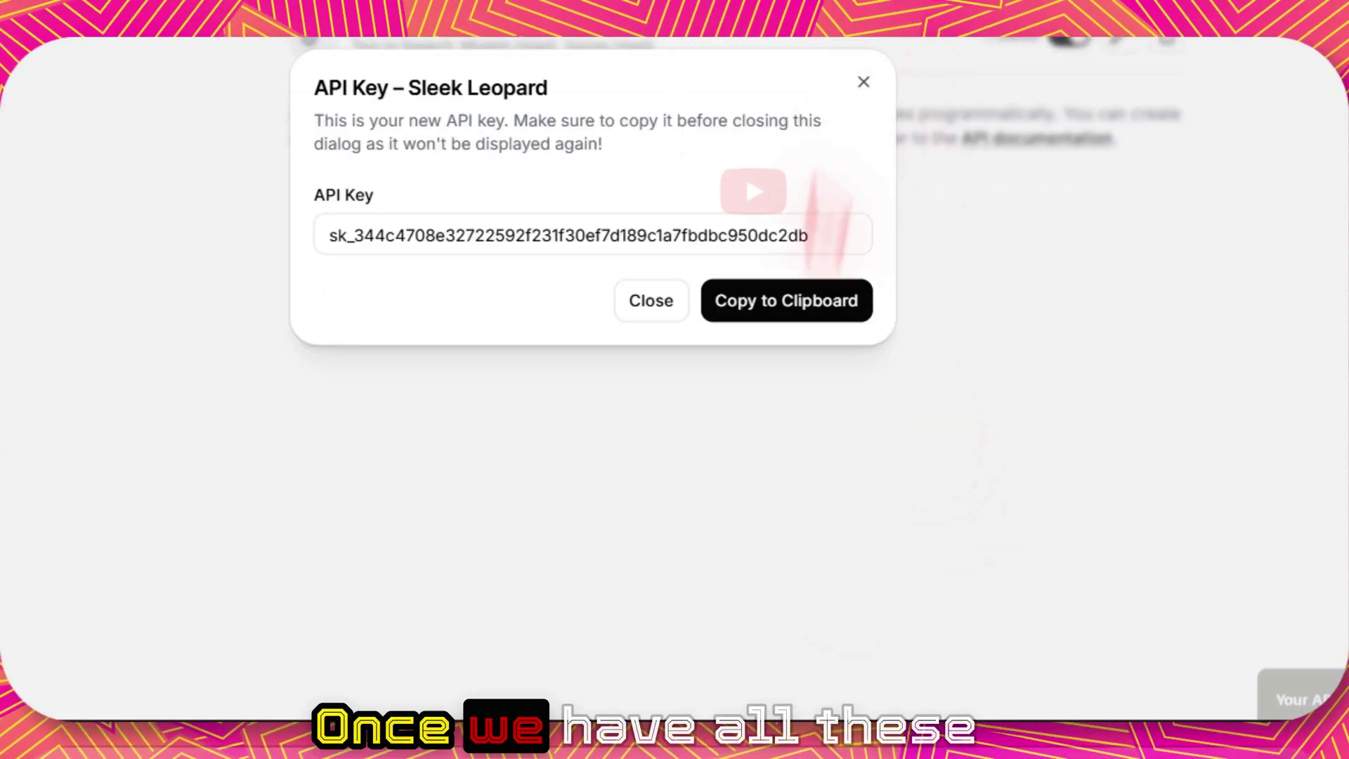
Step: Copy the new API key and save it as the ElevenLabs API key in the Speak the Selection extension
{"action": "left_click", "coordinate": [806, 295]}
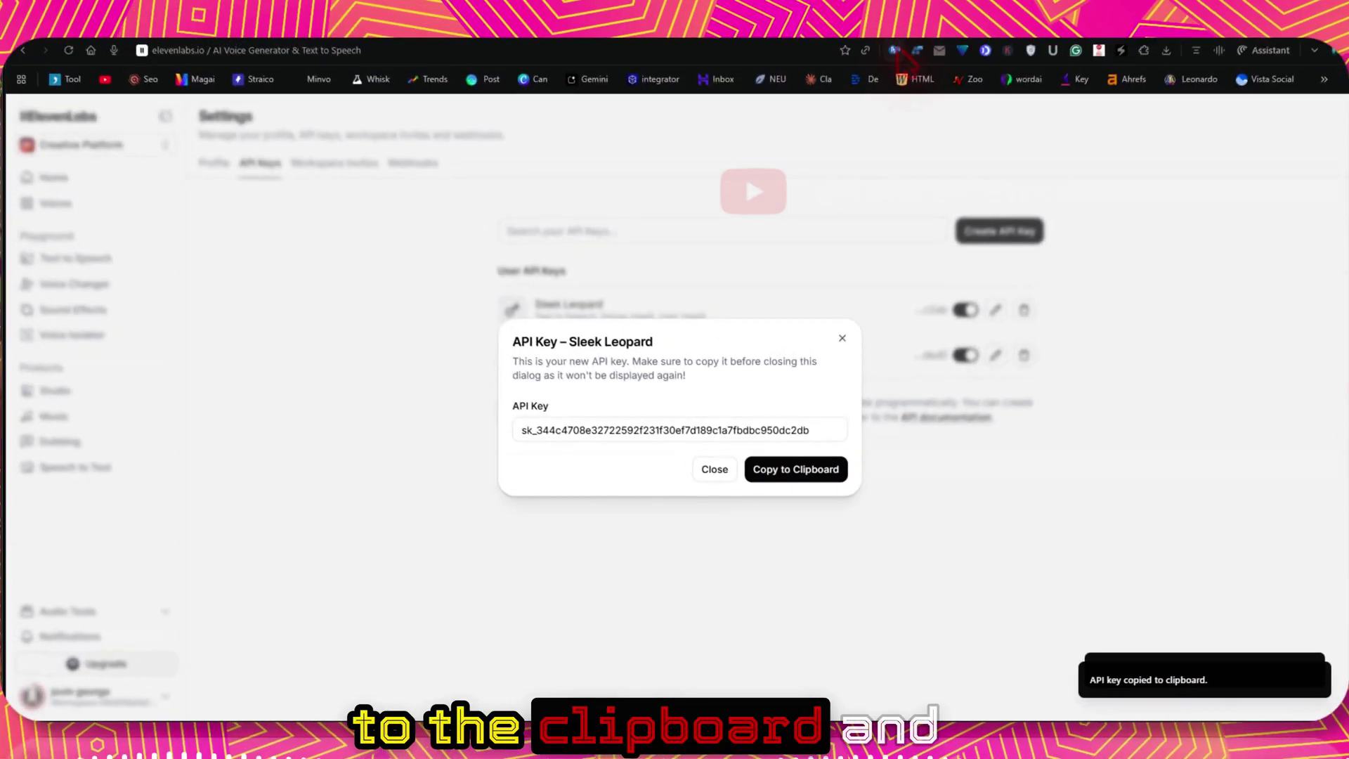
{"action": "left_click", "coordinate": [898, 54]}
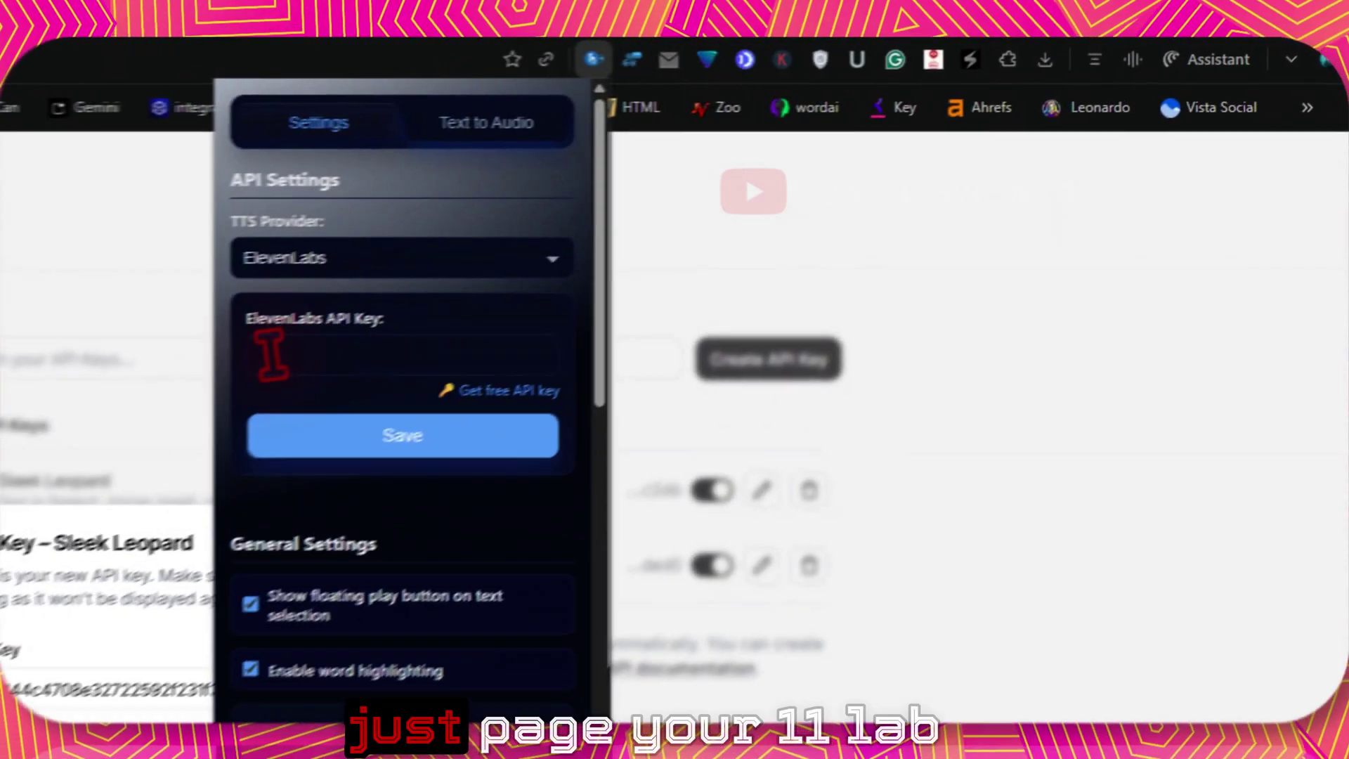
{"action": "right_click", "coordinate": [272, 355]}
{"action": "left_click", "coordinate": [352, 616]}
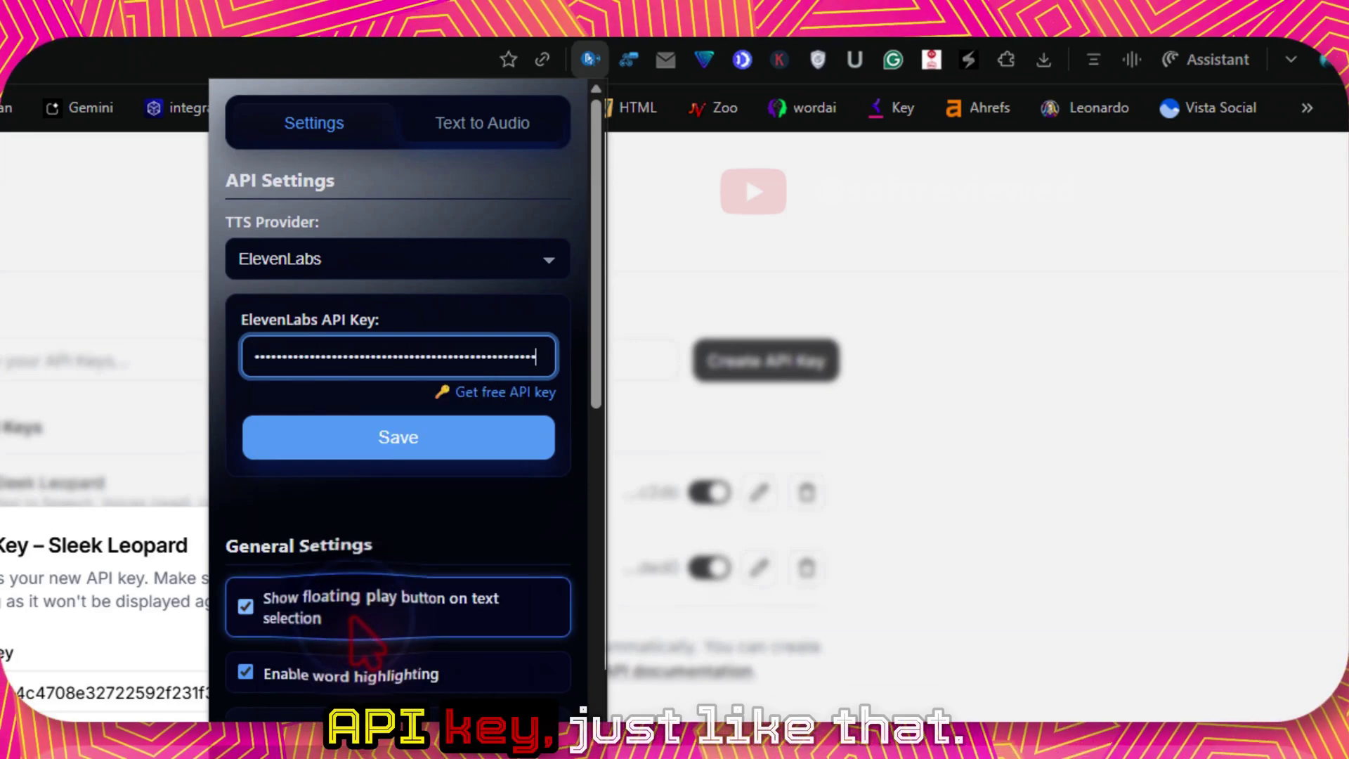
{"action": "left_click", "coordinate": [347, 444]}
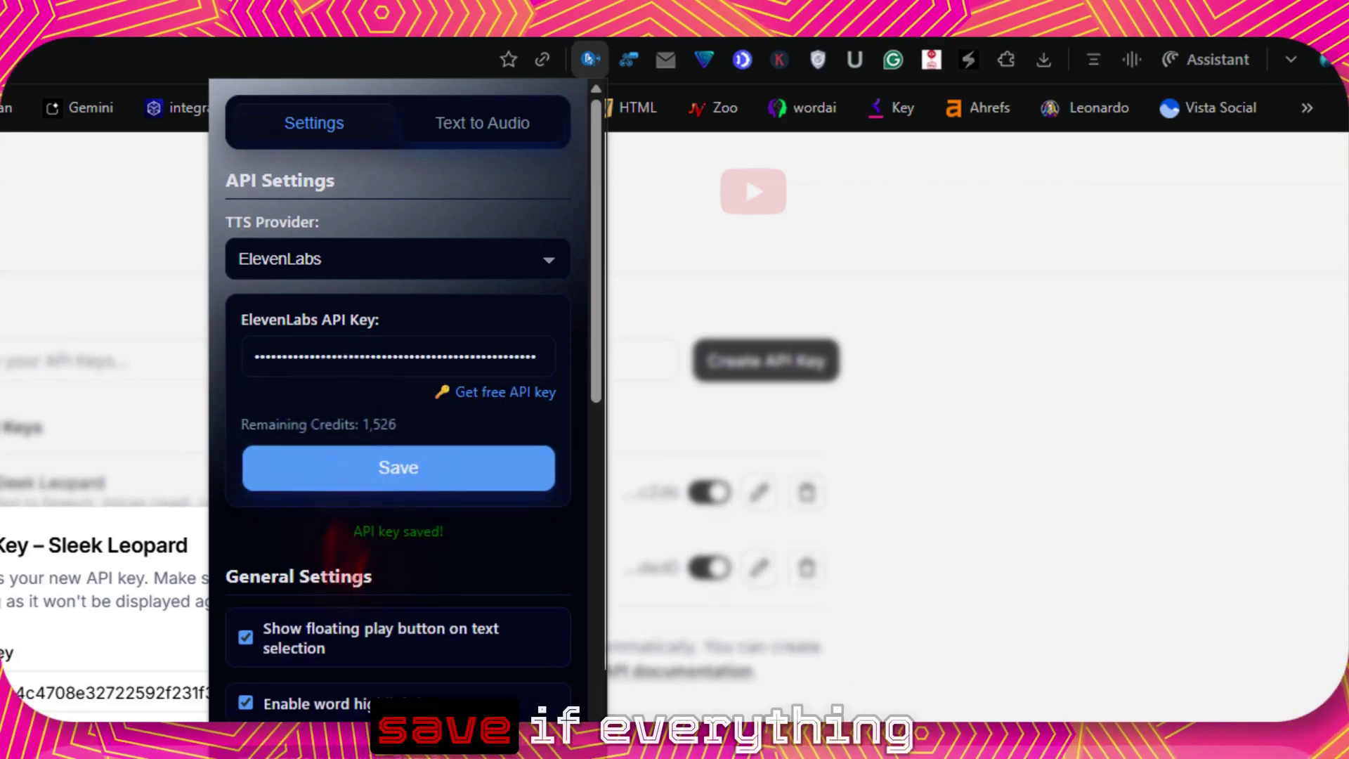
Step: Refresh the list of available voices in the extension's Voice Settings
{"action": "left_click", "coordinate": [412, 428]}
{"action": "left_click_drag", "start_coordinate": [413, 428], "coordinate": [249, 428]}
{"action": "left_click", "coordinate": [365, 532]}
{"action": "scroll", "coordinate": [422, 534], "scroll_direction": "down", "scroll_amount": 5}
{"action": "scroll", "coordinate": [411, 499], "scroll_direction": "up", "scroll_amount": 2}
{"action": "scroll", "coordinate": [422, 485], "scroll_direction": "up", "scroll_amount": 1}
{"action": "scroll", "coordinate": [457, 476], "scroll_direction": "down", "scroll_amount": 5}
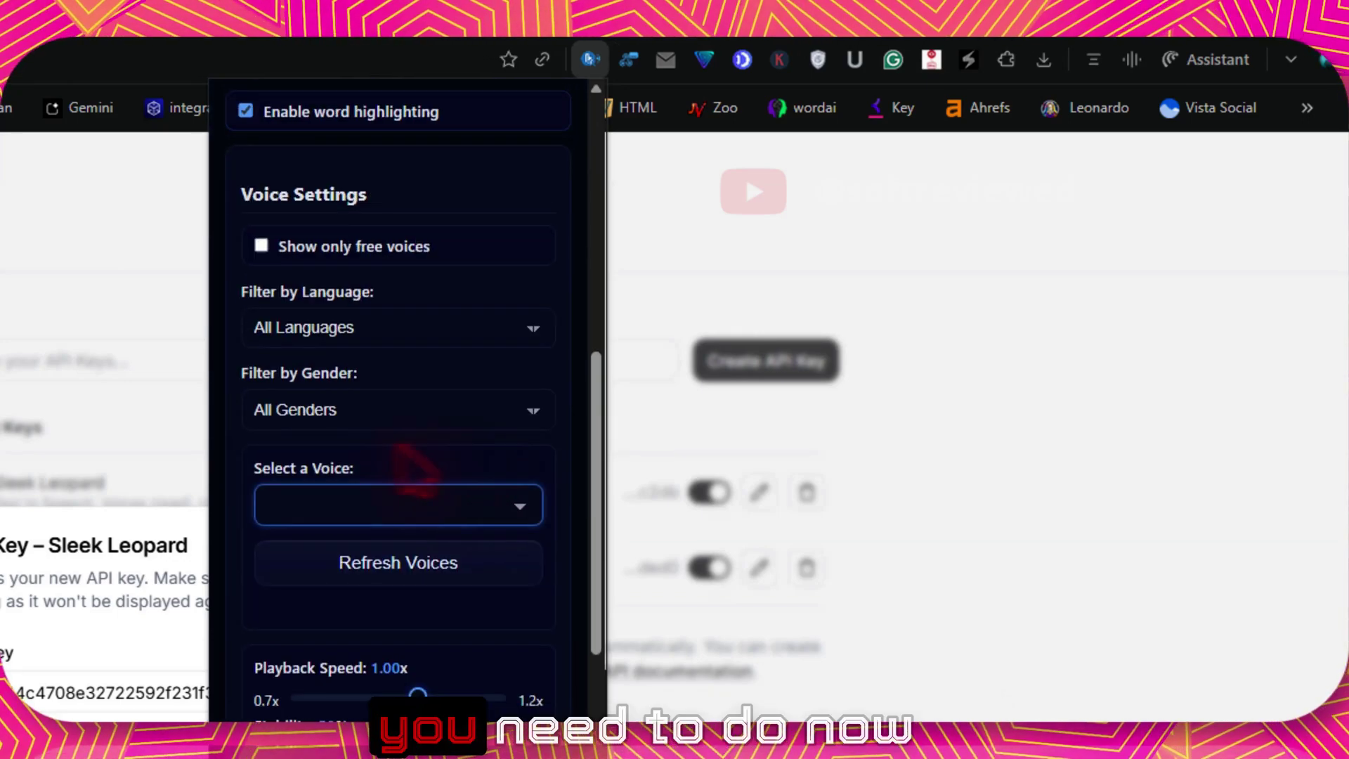
{"action": "left_click", "coordinate": [351, 562]}
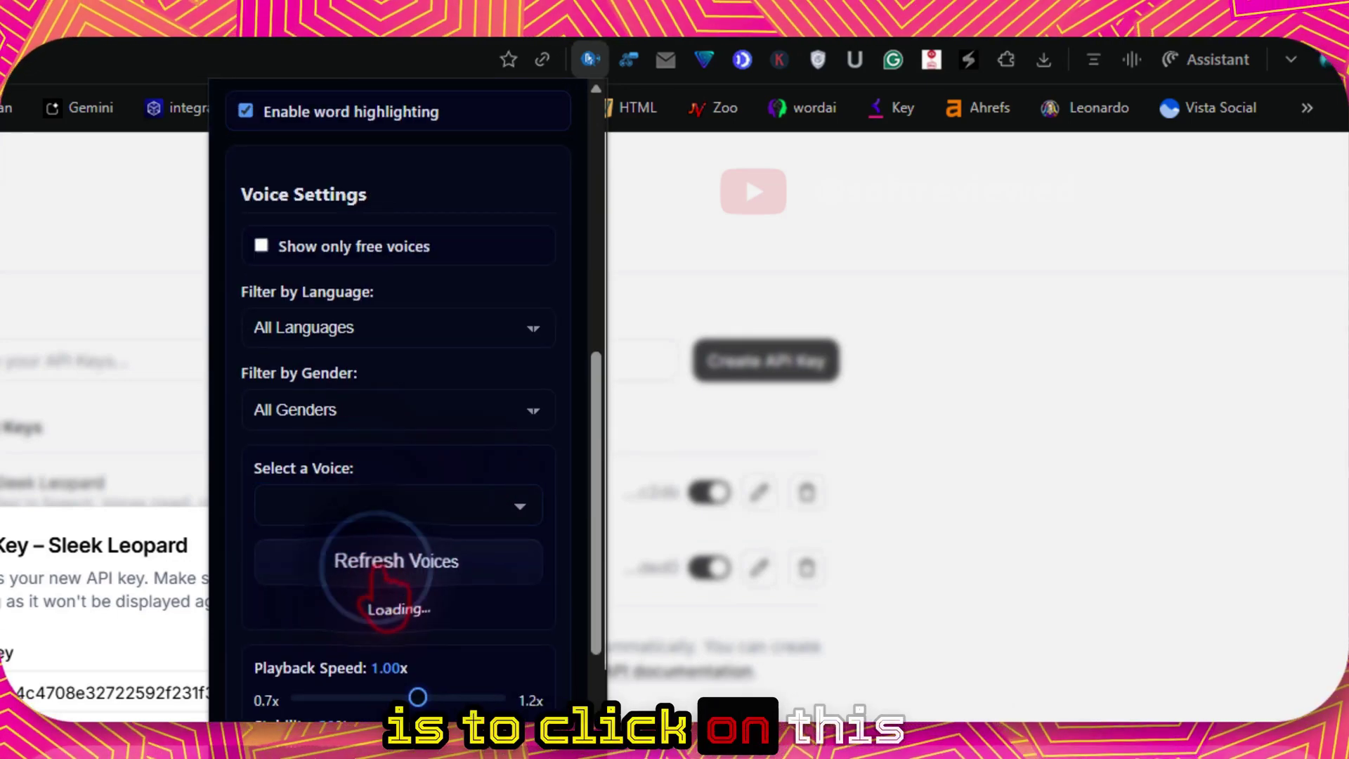
Step: Set the voice in the extension's Voice Settings to Ethan (american, soft, young, ASMR)
{"action": "left_click", "coordinate": [340, 504]}
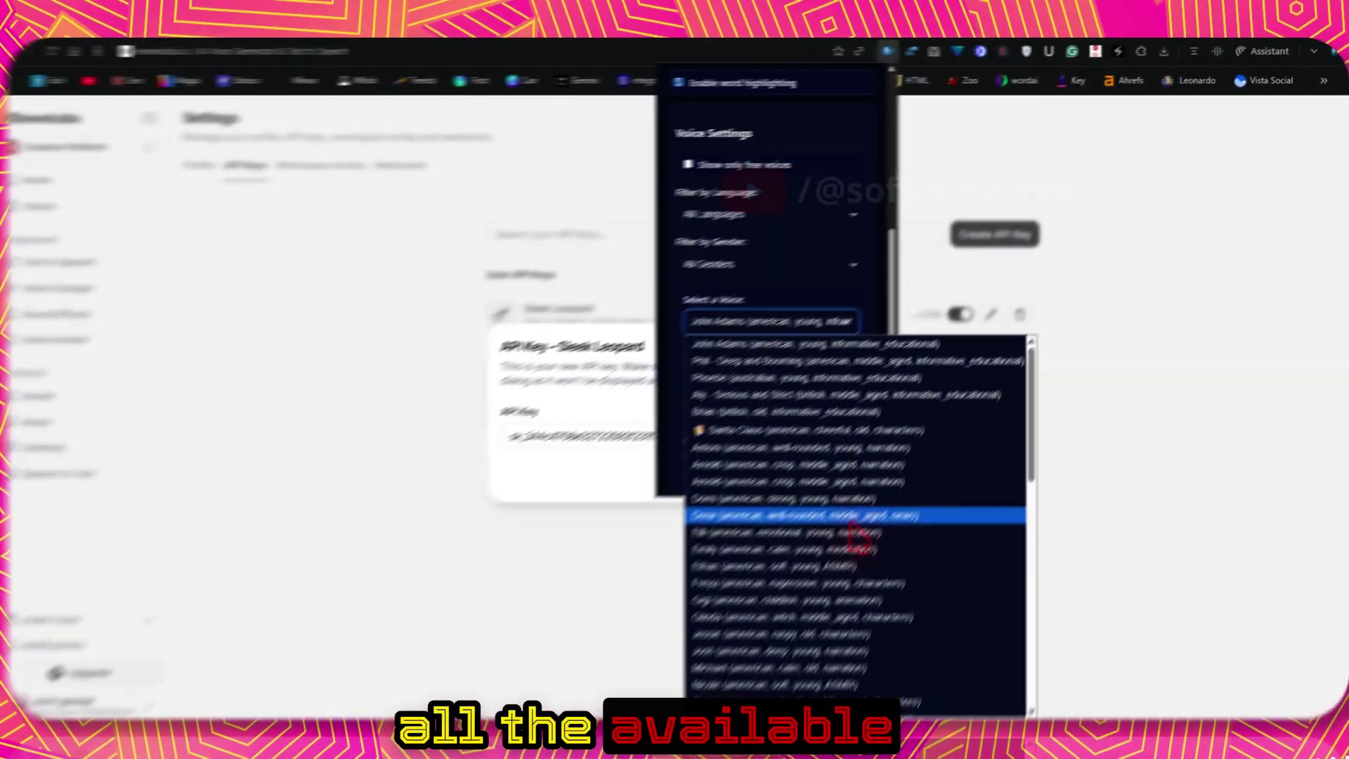
{"action": "scroll", "coordinate": [569, 583], "scroll_direction": "down", "scroll_amount": 5}
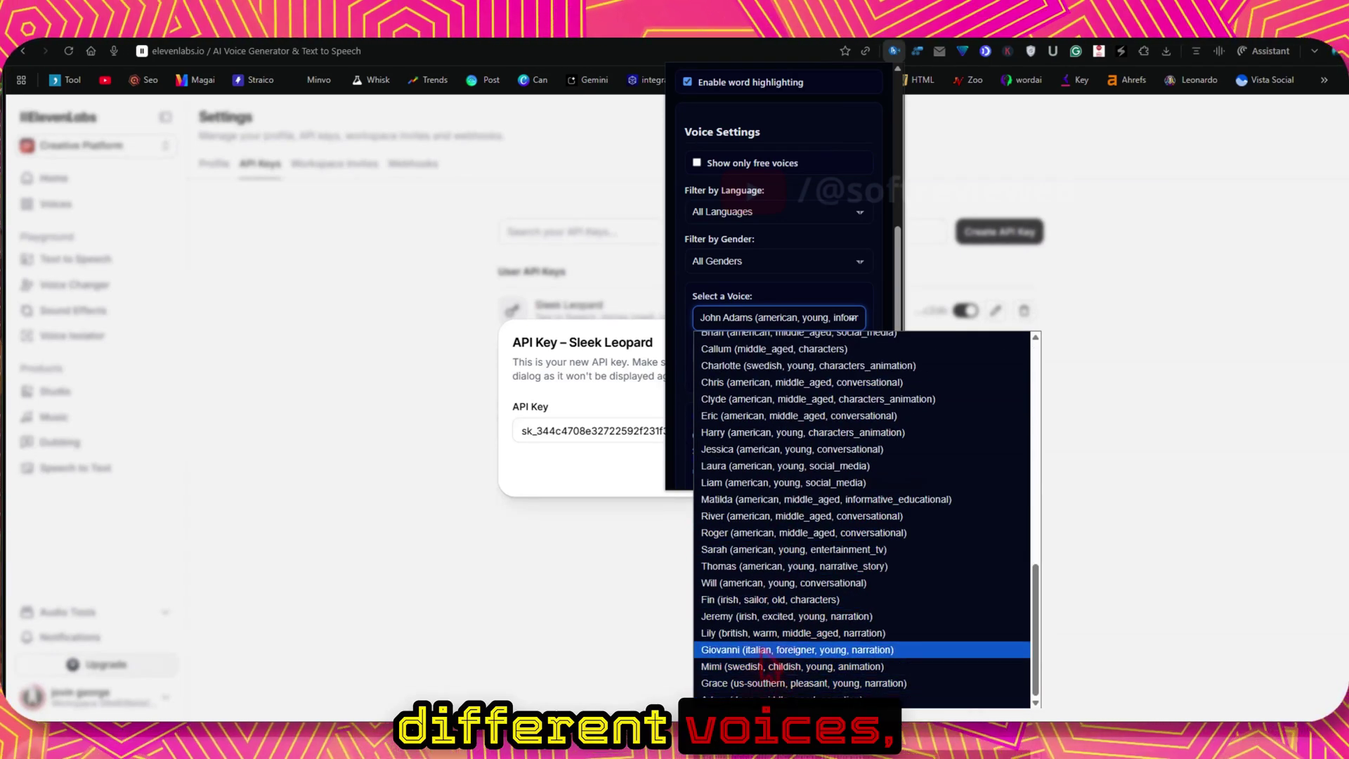
{"action": "scroll", "coordinate": [829, 534], "scroll_direction": "up", "scroll_amount": 4}
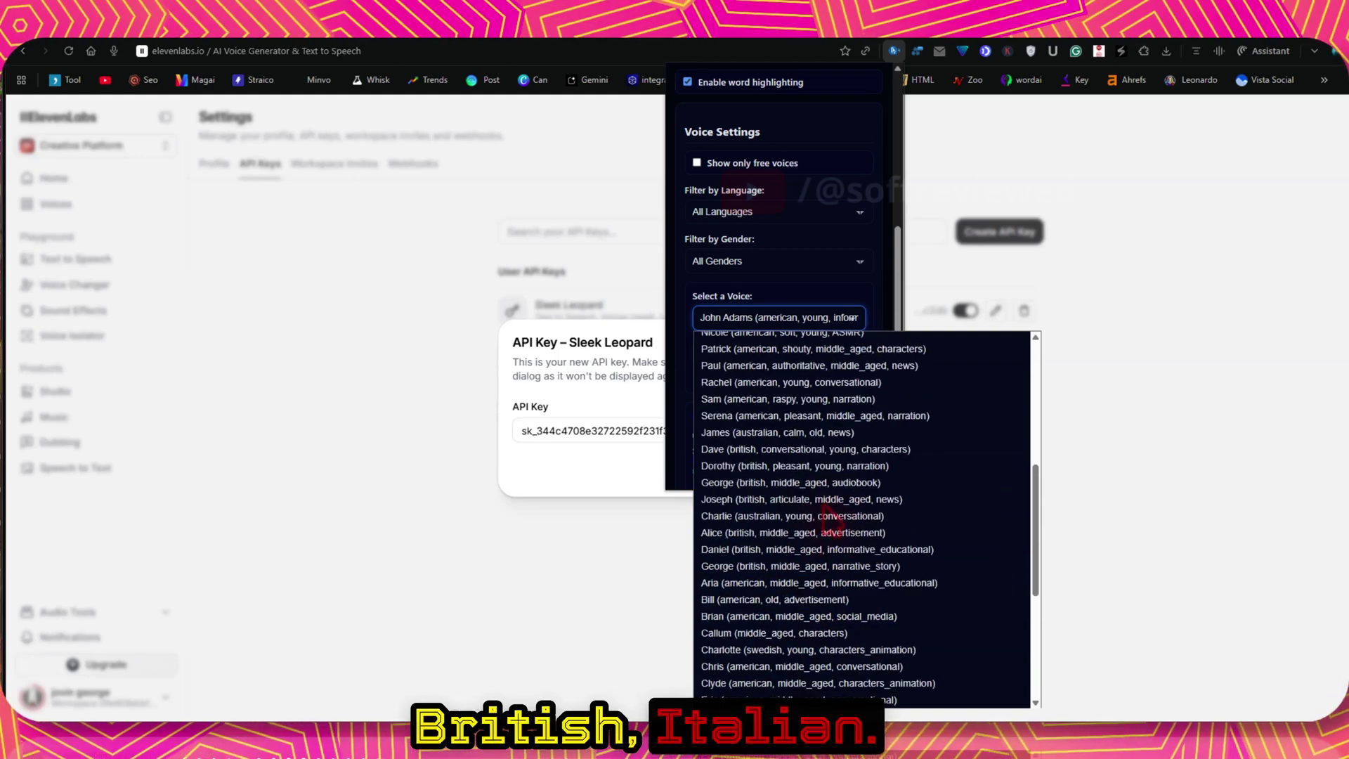
{"action": "scroll", "coordinate": [829, 521], "scroll_direction": "up", "scroll_amount": 5}
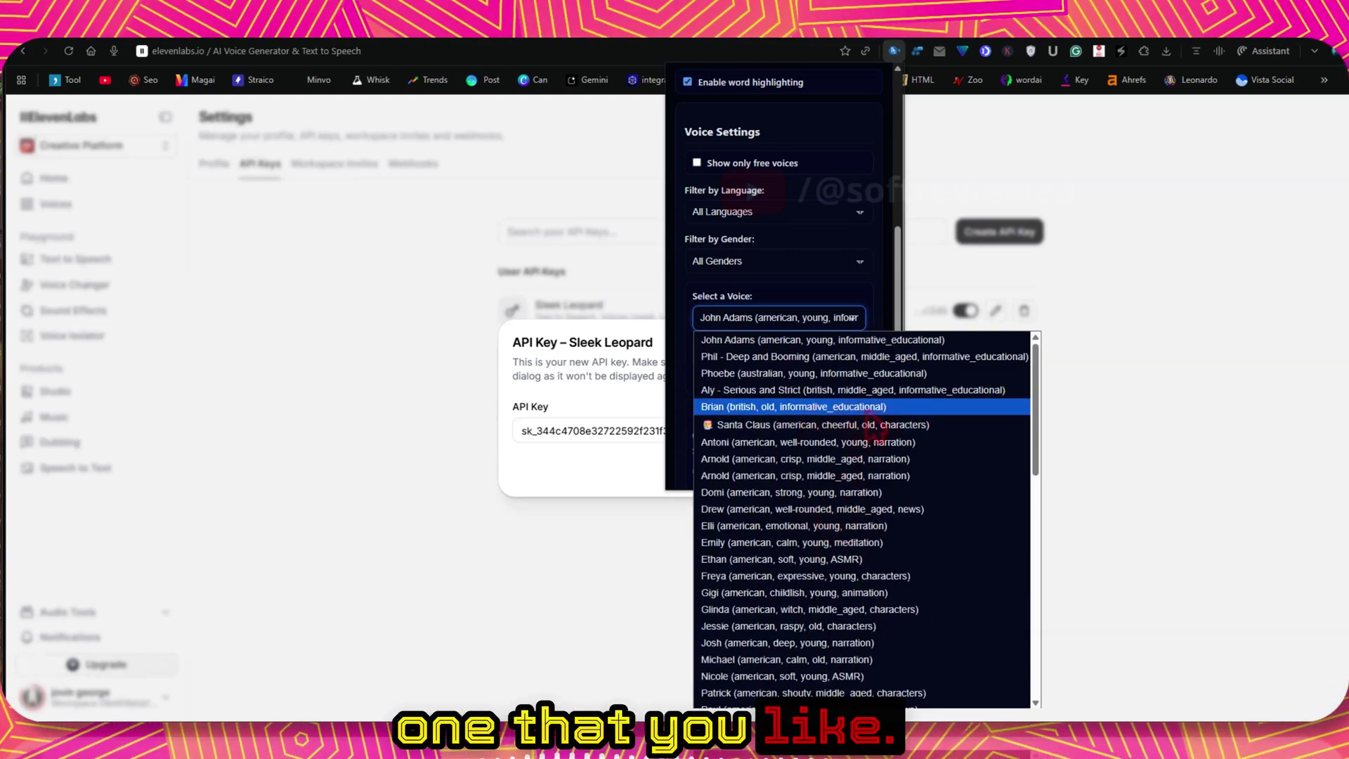
{"action": "left_click", "coordinate": [808, 559]}
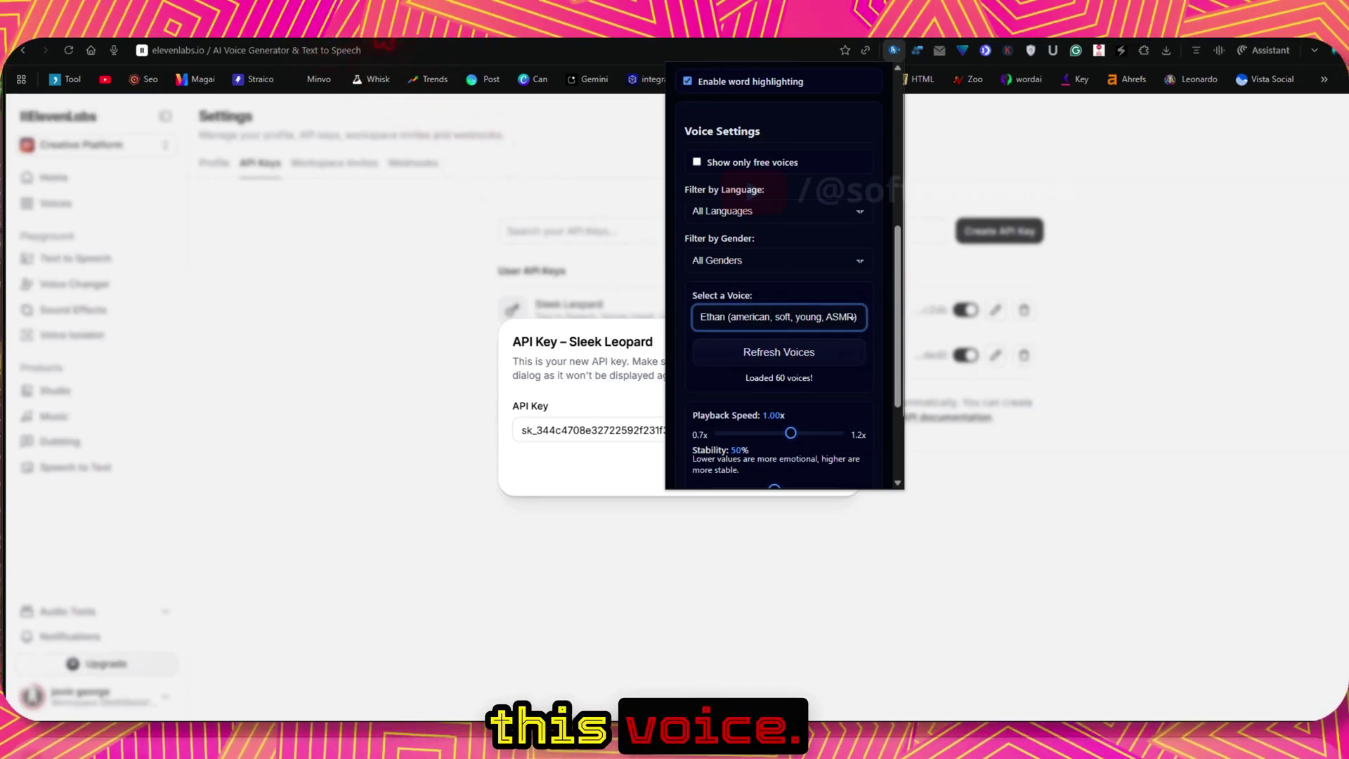
{"action": "left_click", "coordinate": [802, 359]}
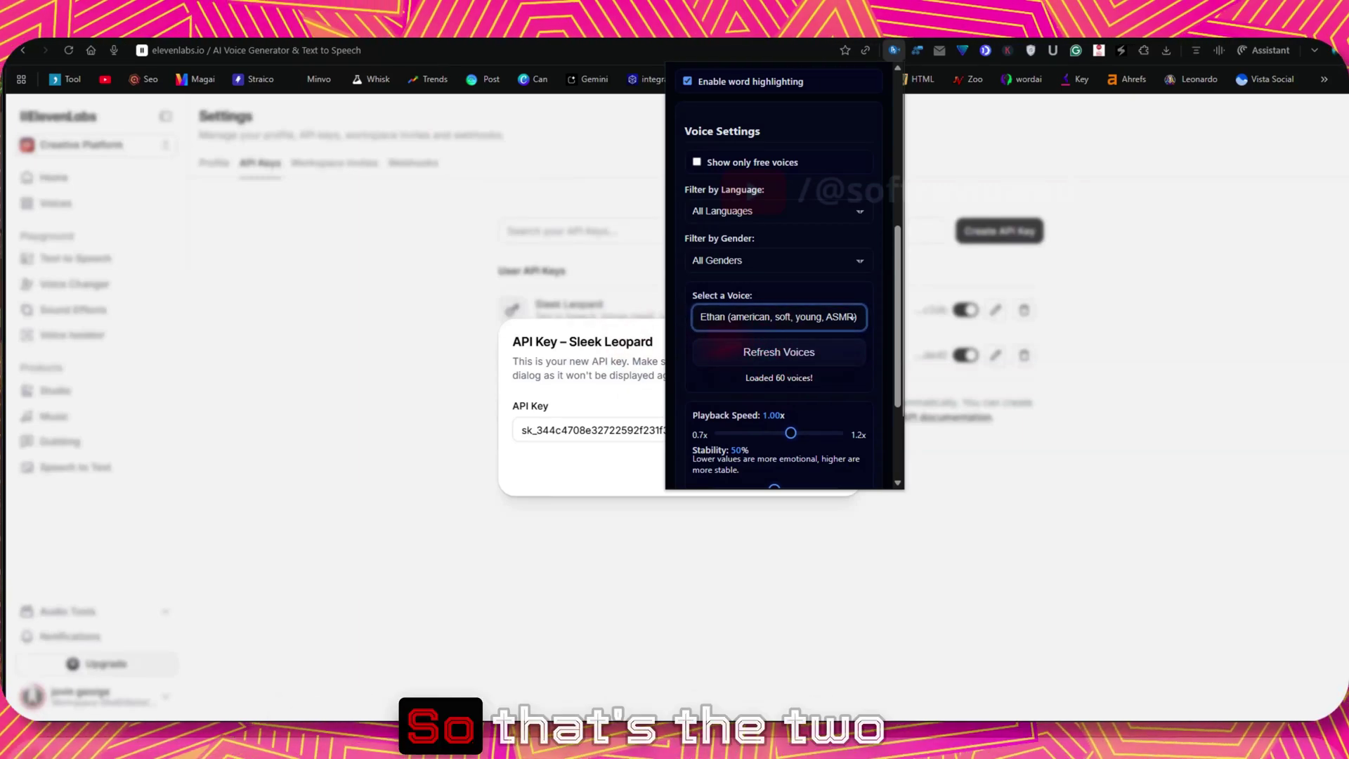
{"action": "scroll", "coordinate": [802, 338], "scroll_direction": "up", "scroll_amount": 8}
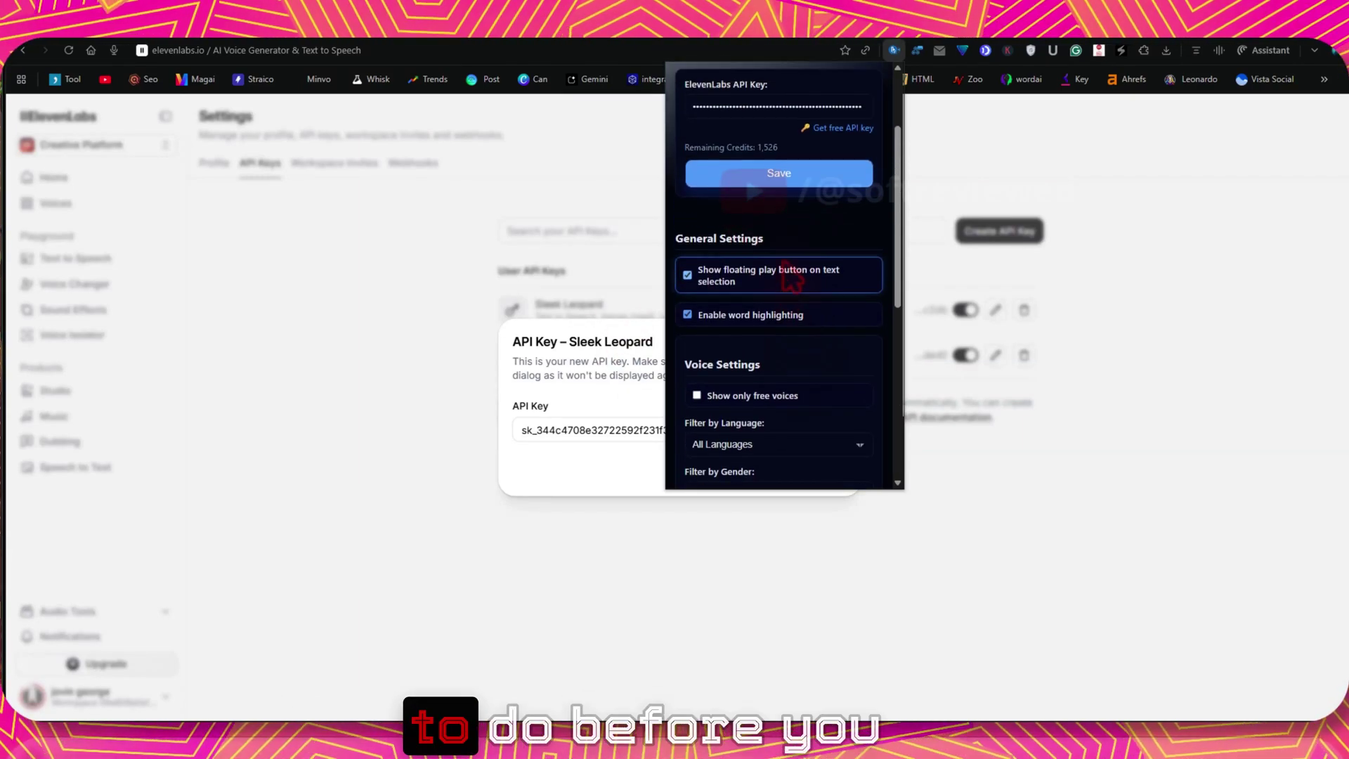
Step: Select the article sentence beginning "To verify current status" and read it aloud with the floating play button
{"action": "scroll", "coordinate": [777, 425], "scroll_direction": "down", "scroll_amount": 8}
{"action": "scroll", "coordinate": [768, 415], "scroll_direction": "down", "scroll_amount": 2}
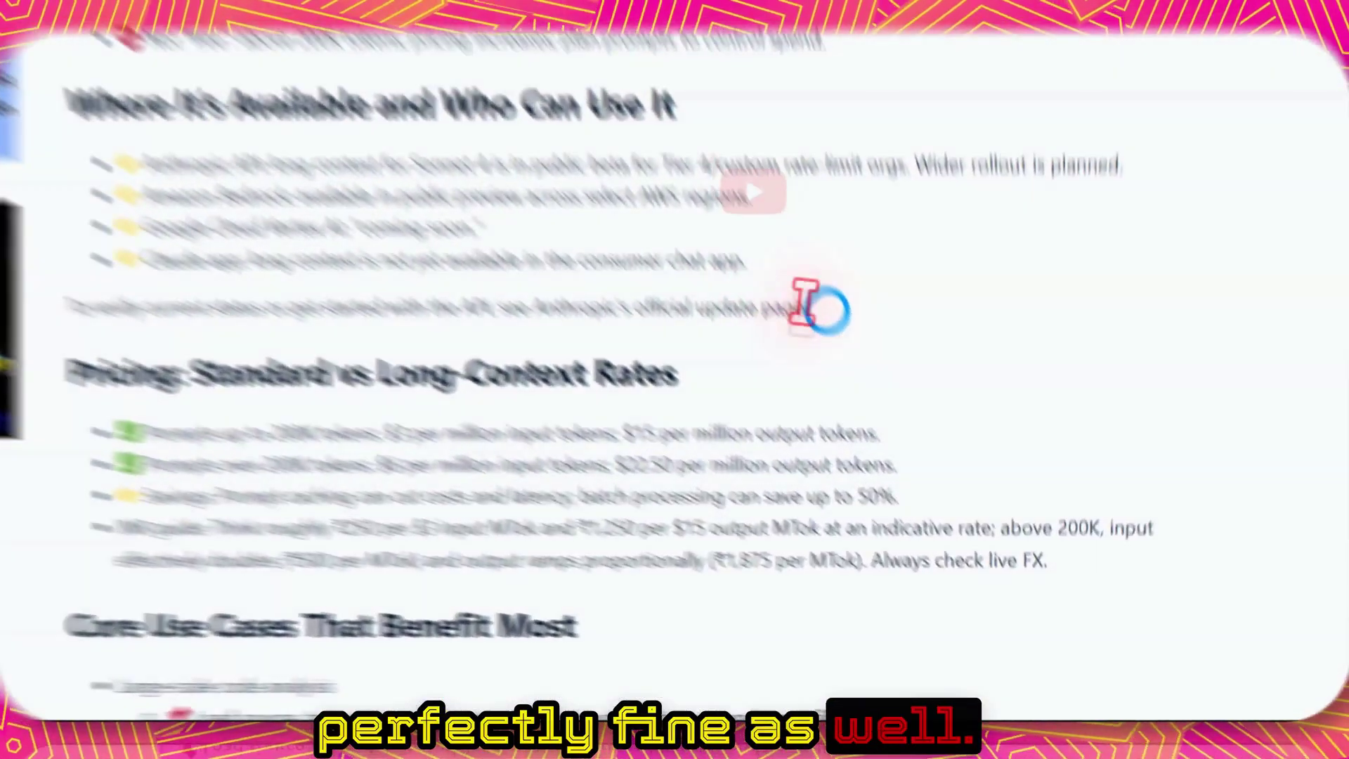
{"action": "left_click_drag", "start_coordinate": [771, 590], "coordinate": [735, 590]}
{"action": "left_click_drag", "start_coordinate": [806, 274], "coordinate": [0, 276]}
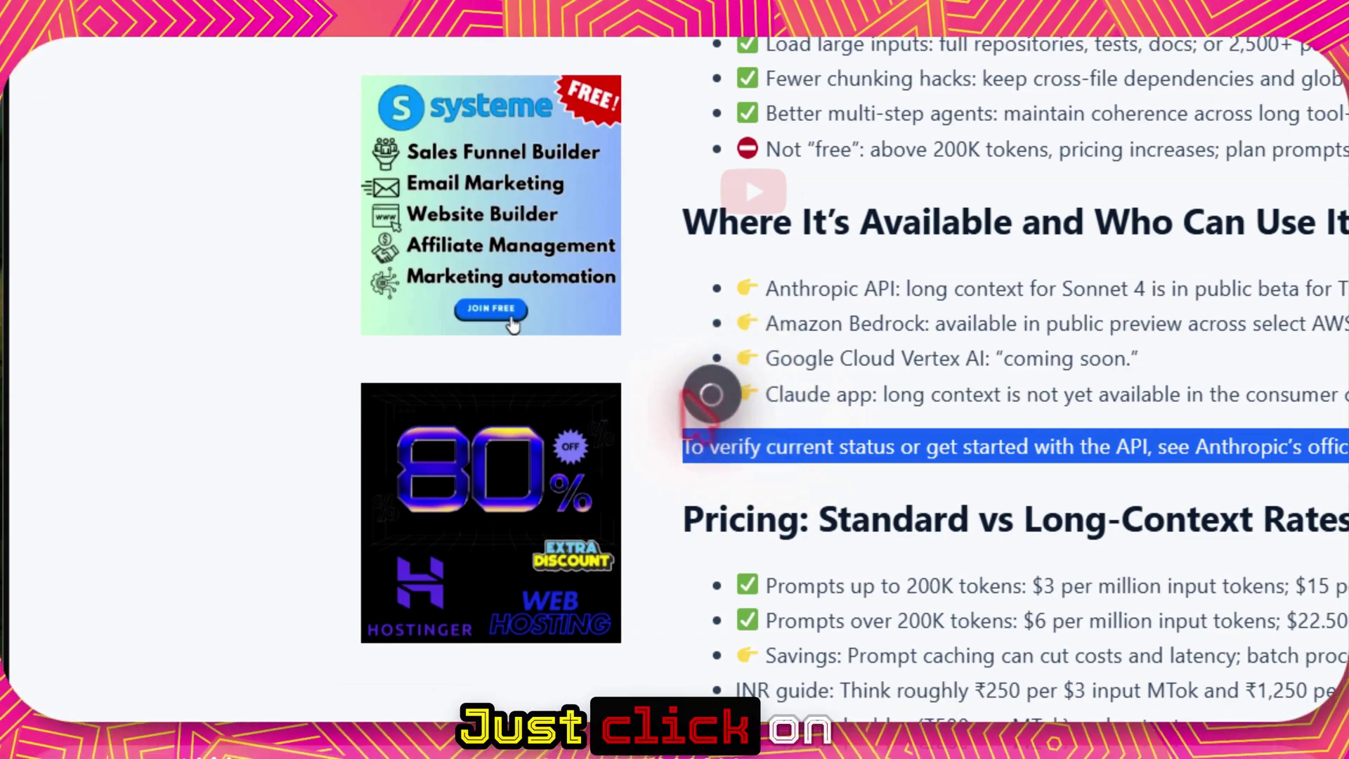
{"action": "left_click", "coordinate": [712, 393]}
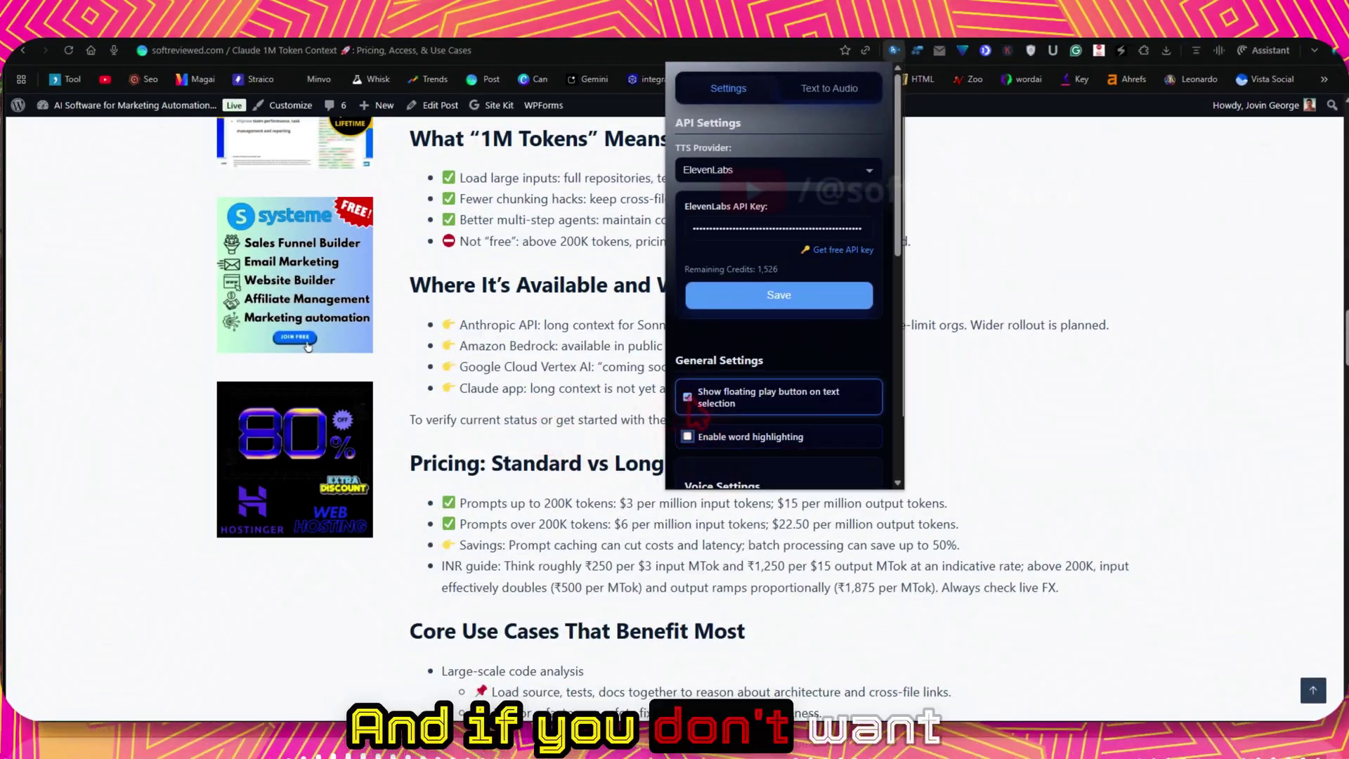
Step: Turn off the floating play button on text selection and use Read aloud on the selected "To verify current status" sentence
{"action": "left_click", "coordinate": [785, 395]}
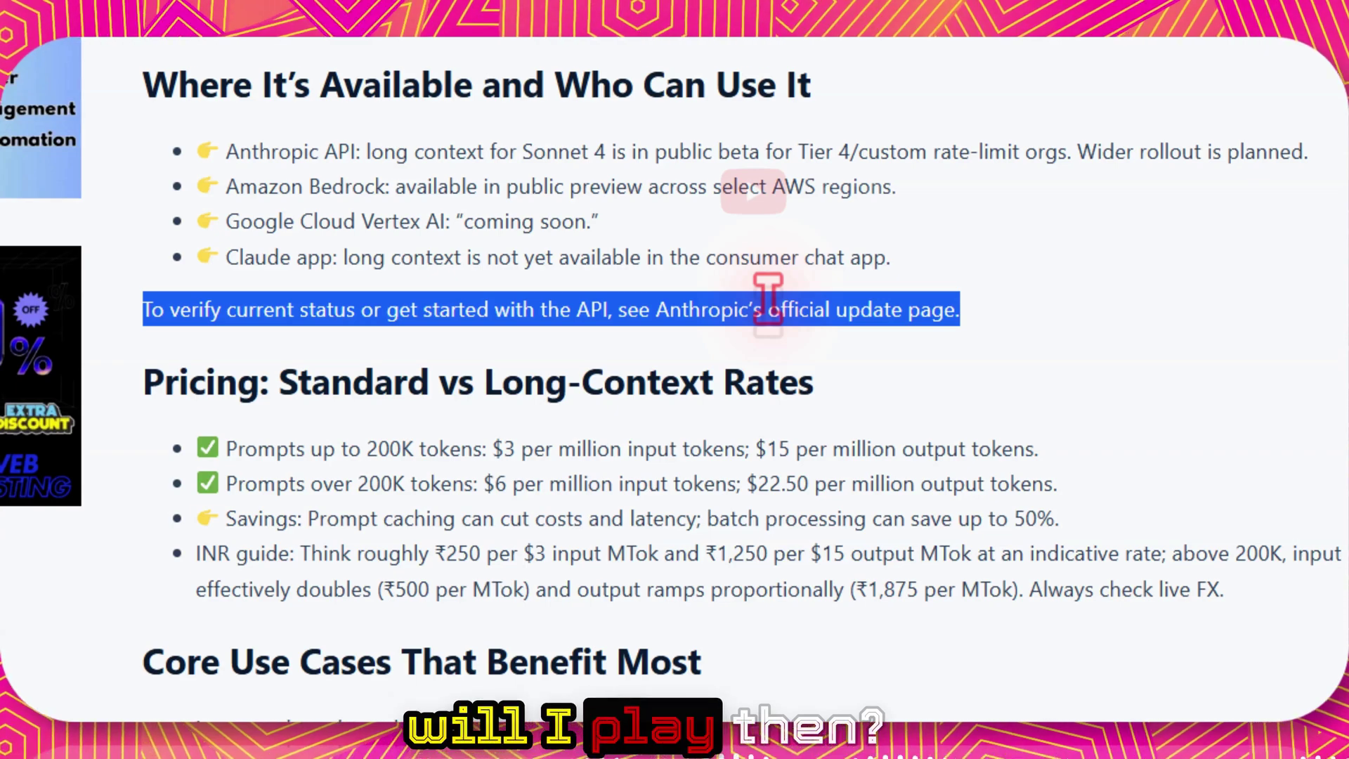
{"action": "right_click", "coordinate": [450, 305]}
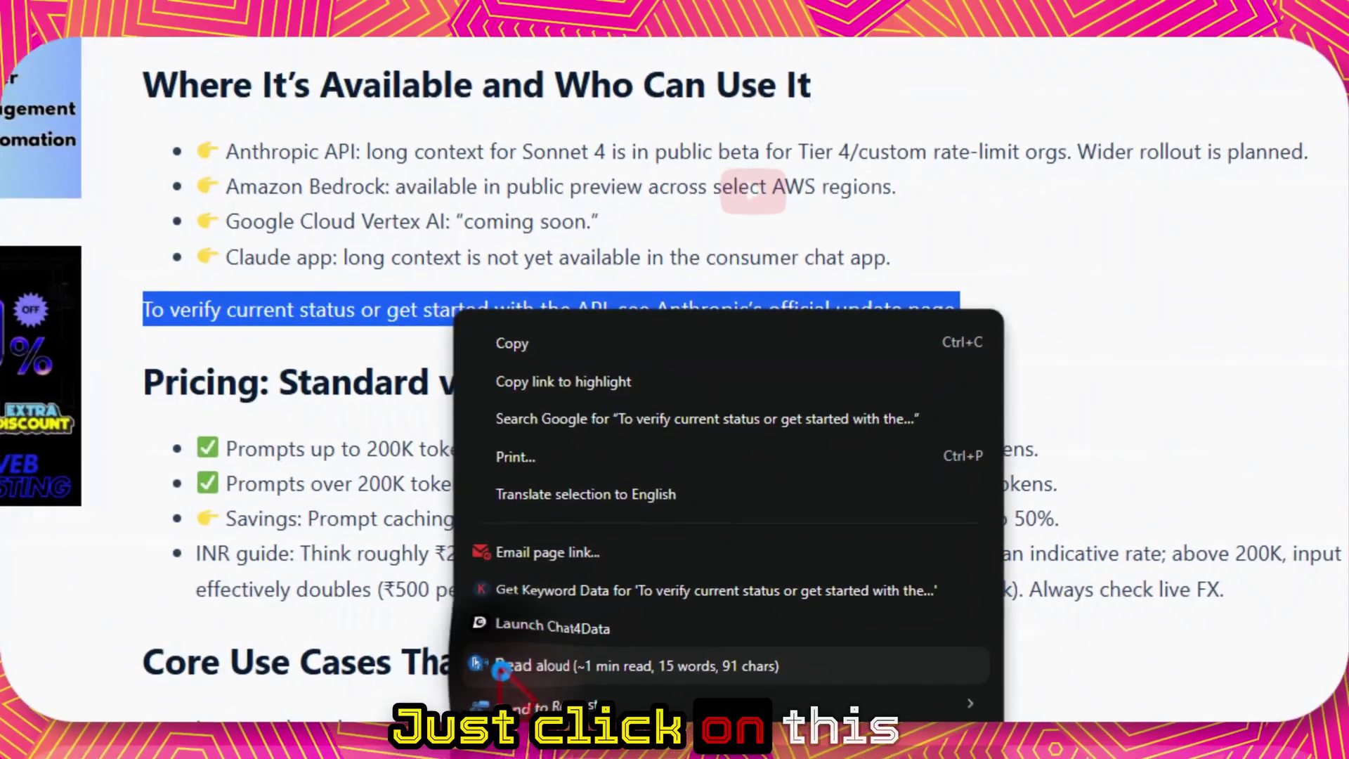
{"action": "left_click", "coordinate": [636, 634]}
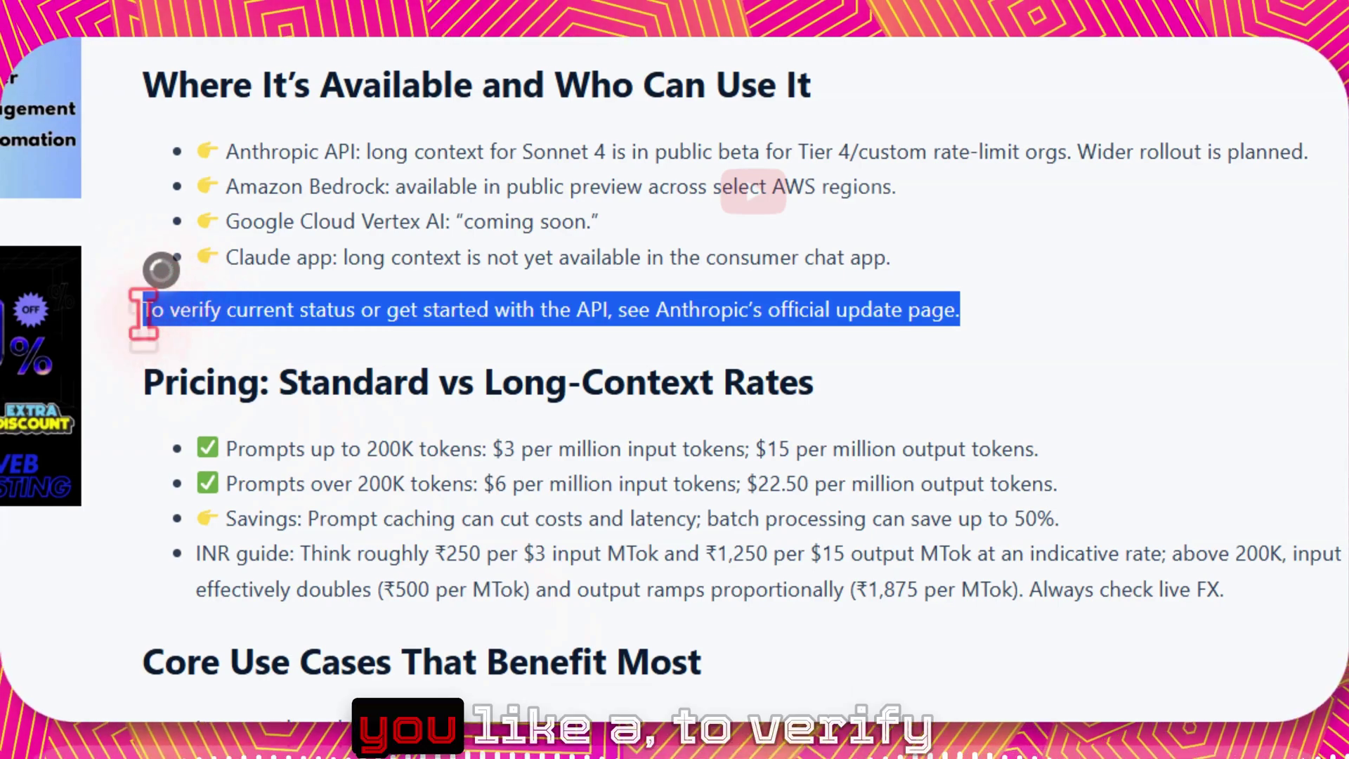
Step: Rewind the read-aloud audio to the beginning in the browser's media controls, then briefly play and pause it
{"action": "left_click", "coordinate": [309, 337]}
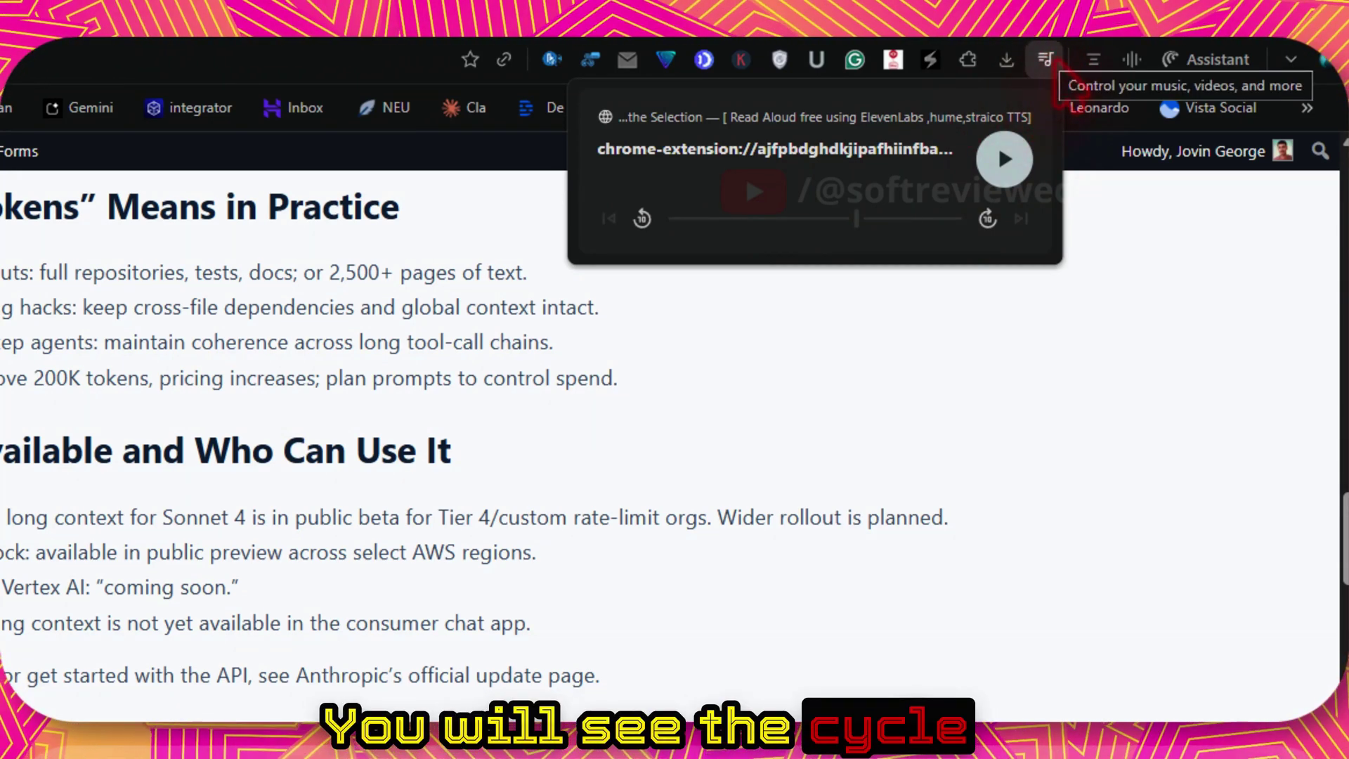
{"action": "left_click_drag", "start_coordinate": [831, 219], "coordinate": [646, 193]}
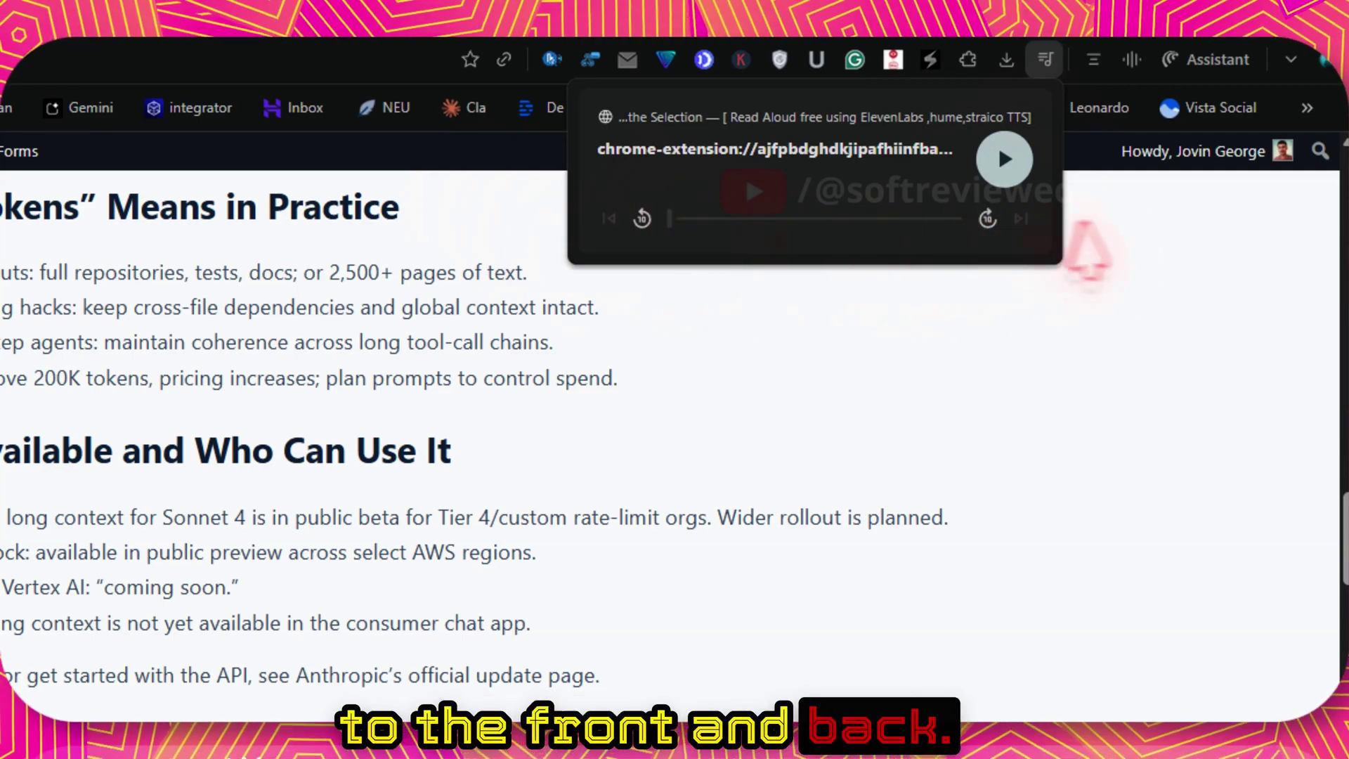
{"action": "left_click", "coordinate": [1005, 158]}
{"action": "left_click", "coordinate": [1001, 149]}
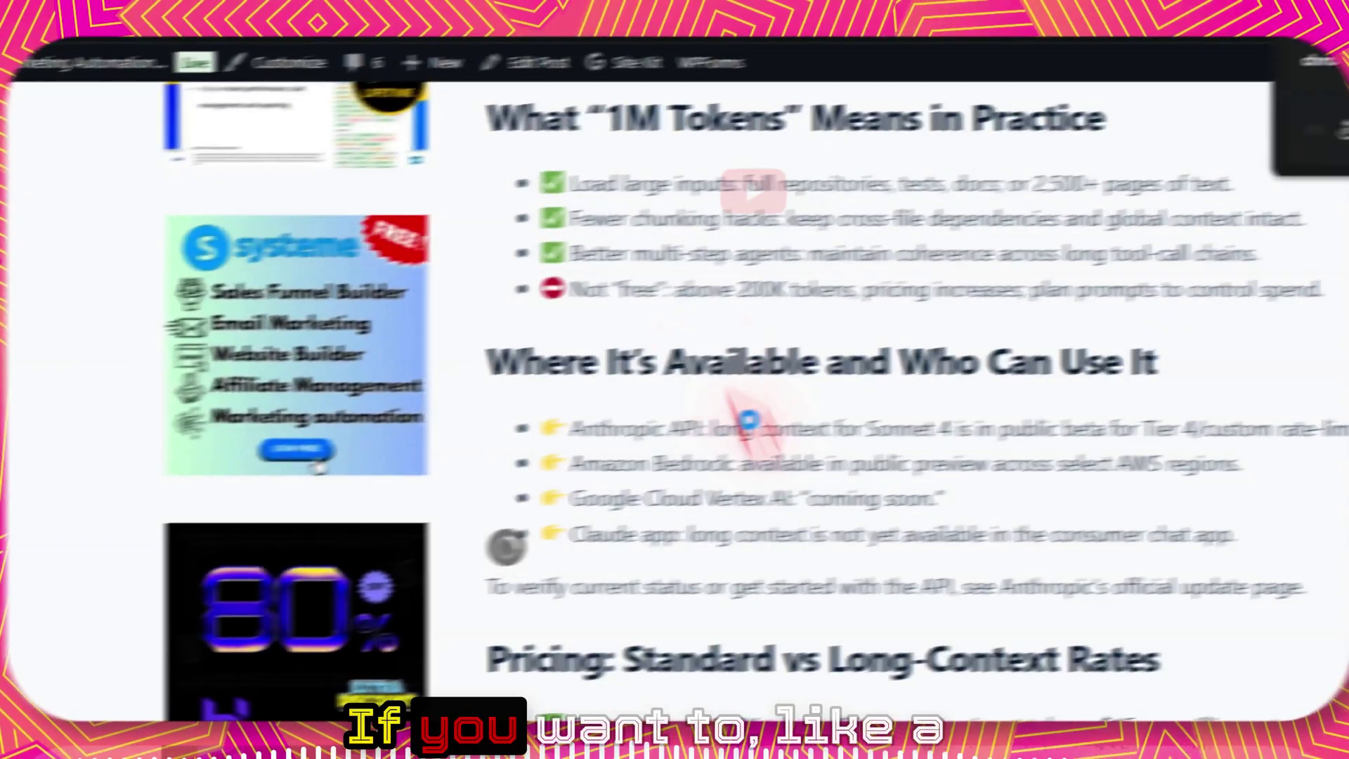
{"action": "left_click", "coordinate": [39, 505]}
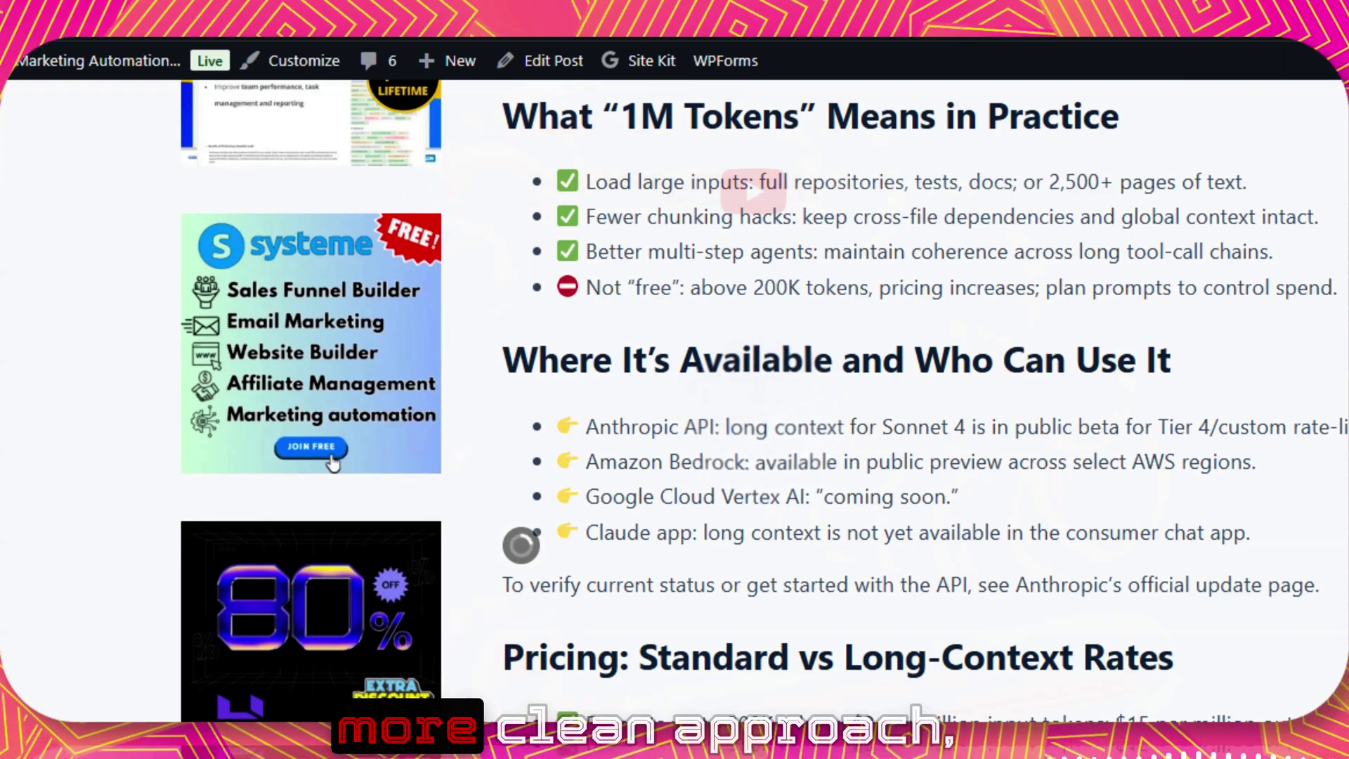
Step: Enable word highlighting and the floating play button on text selection in the extension's General Settings
{"action": "scroll", "coordinate": [1139, 536], "scroll_direction": "up", "scroll_amount": 4}
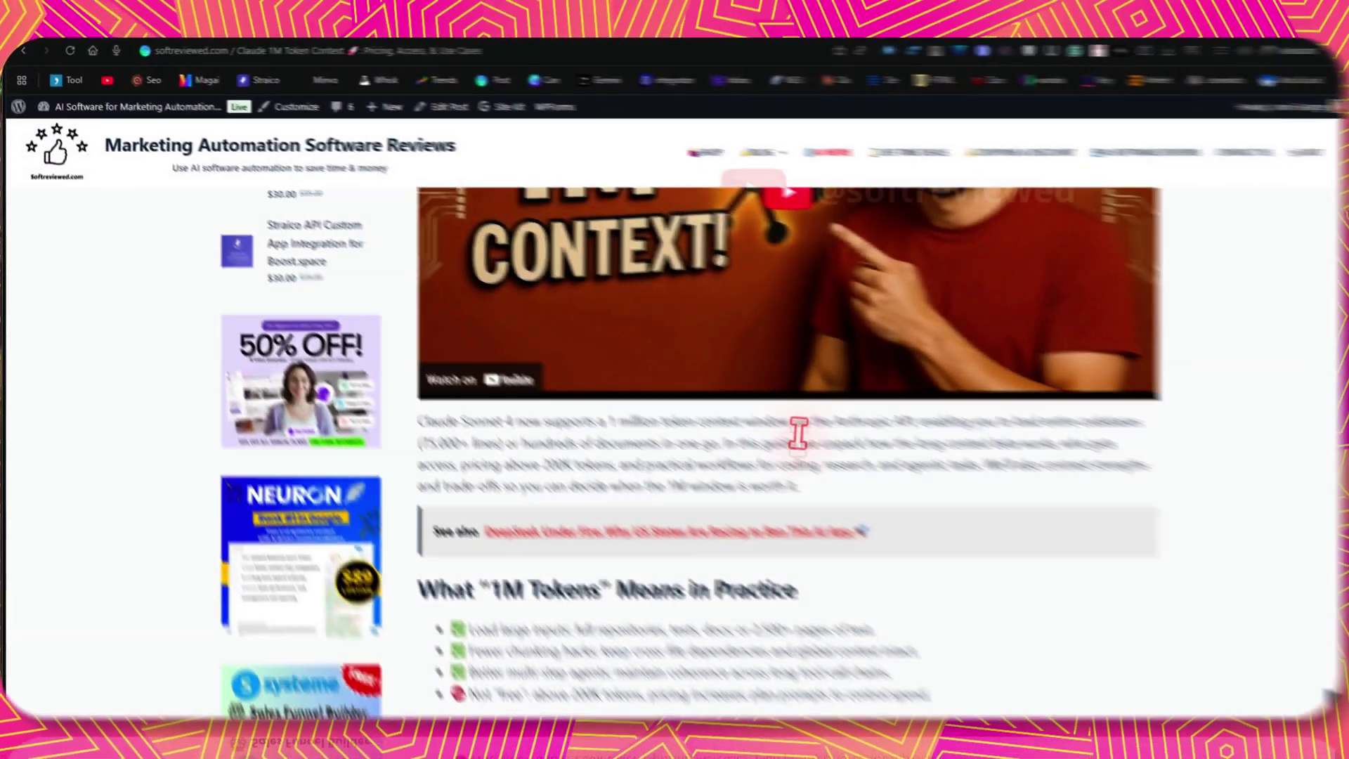
{"action": "scroll", "coordinate": [799, 434], "scroll_direction": "up", "scroll_amount": 3}
{"action": "scroll", "coordinate": [970, 274], "scroll_direction": "down", "scroll_amount": 4}
{"action": "left_click", "coordinate": [666, 341]}
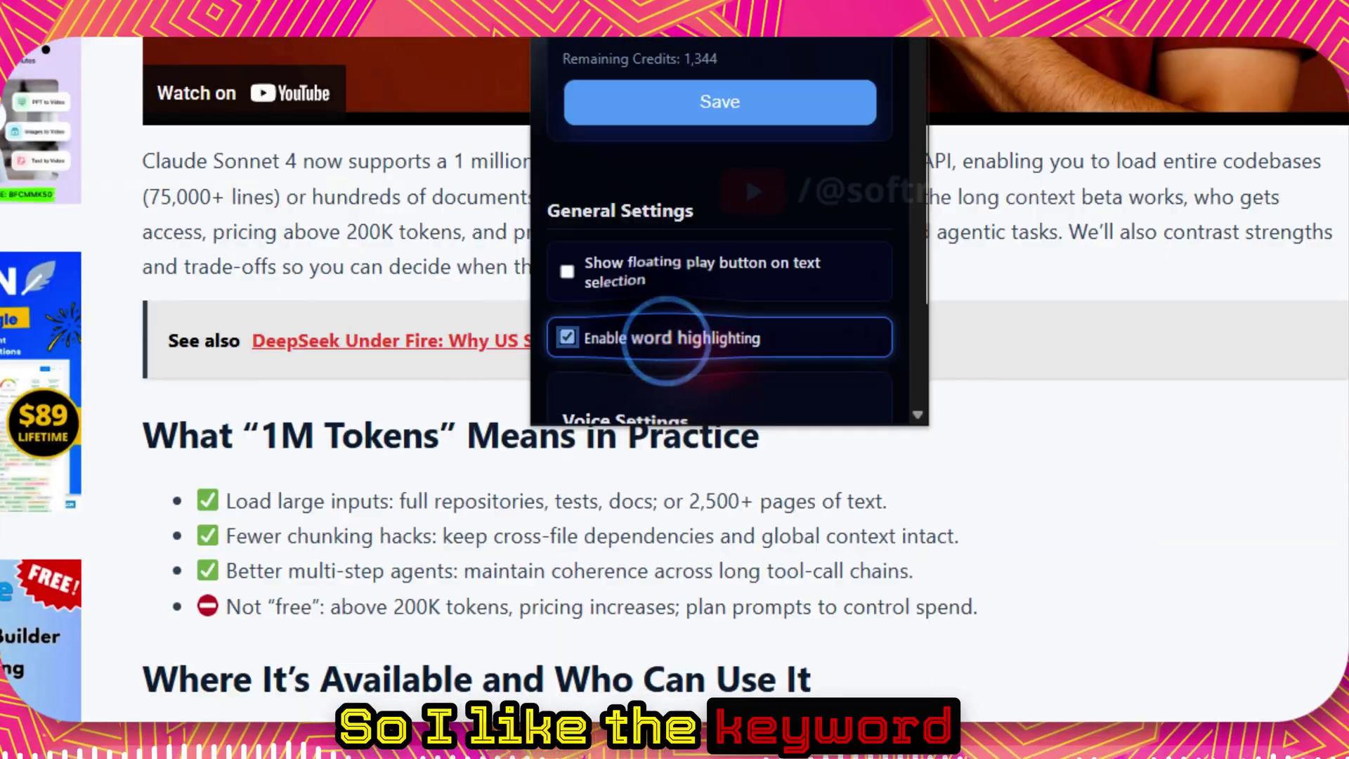
{"action": "scroll", "coordinate": [777, 317], "scroll_direction": "down", "scroll_amount": 3}
{"action": "scroll", "coordinate": [1280, 472], "scroll_direction": "down", "scroll_amount": 5}
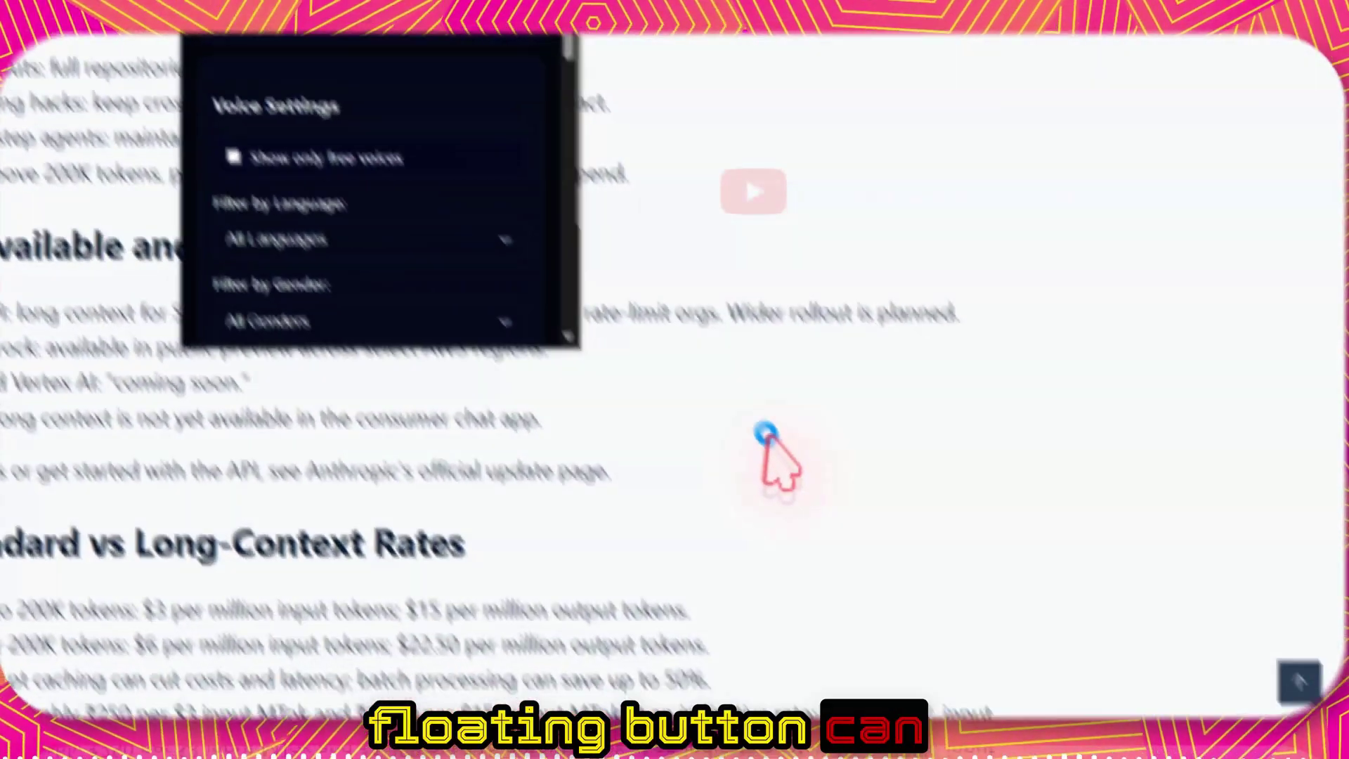
{"action": "left_click", "coordinate": [768, 443]}
Step: Select the intro paragraph's text from "and practical workflows" to "worth it.", play it with the floating player and pause it
{"action": "scroll", "coordinate": [724, 416], "scroll_direction": "up", "scroll_amount": 5}
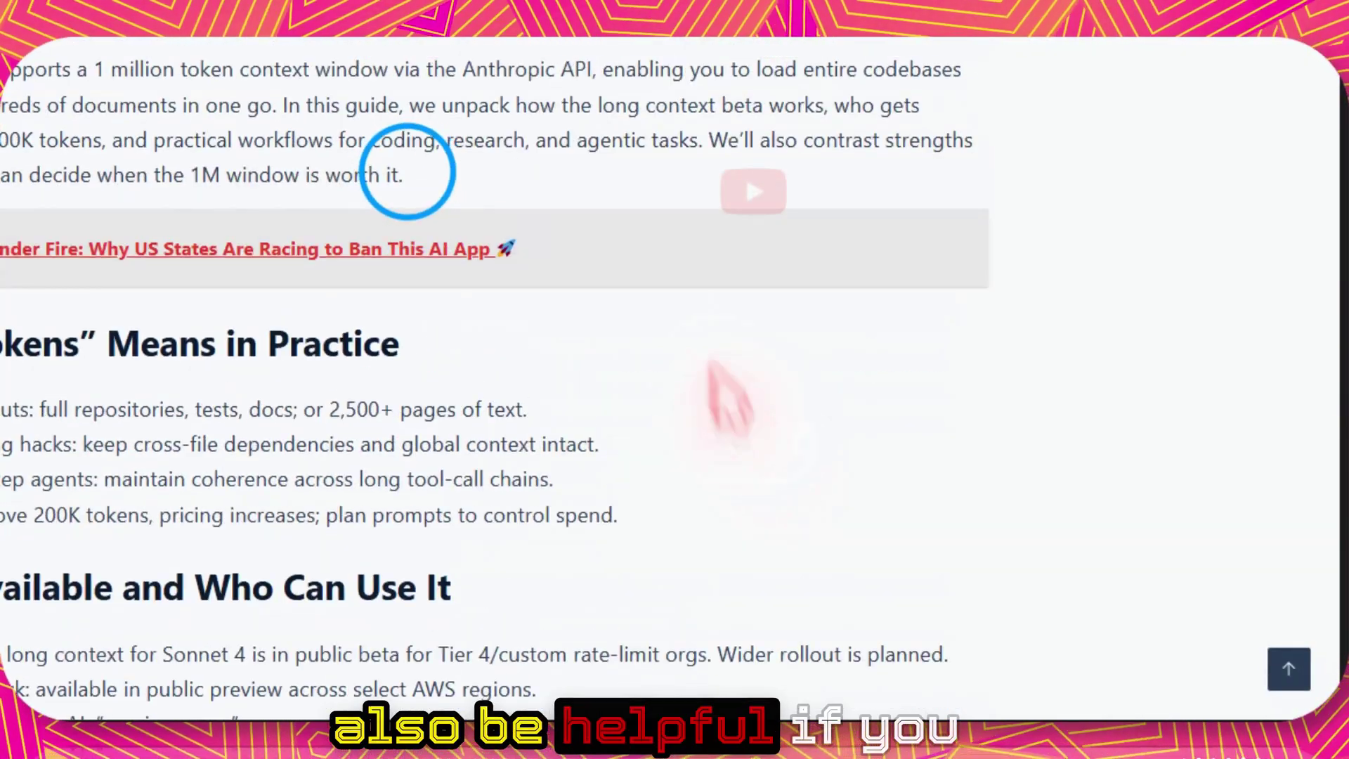
{"action": "left_click_drag", "start_coordinate": [406, 172], "coordinate": [107, 137]}
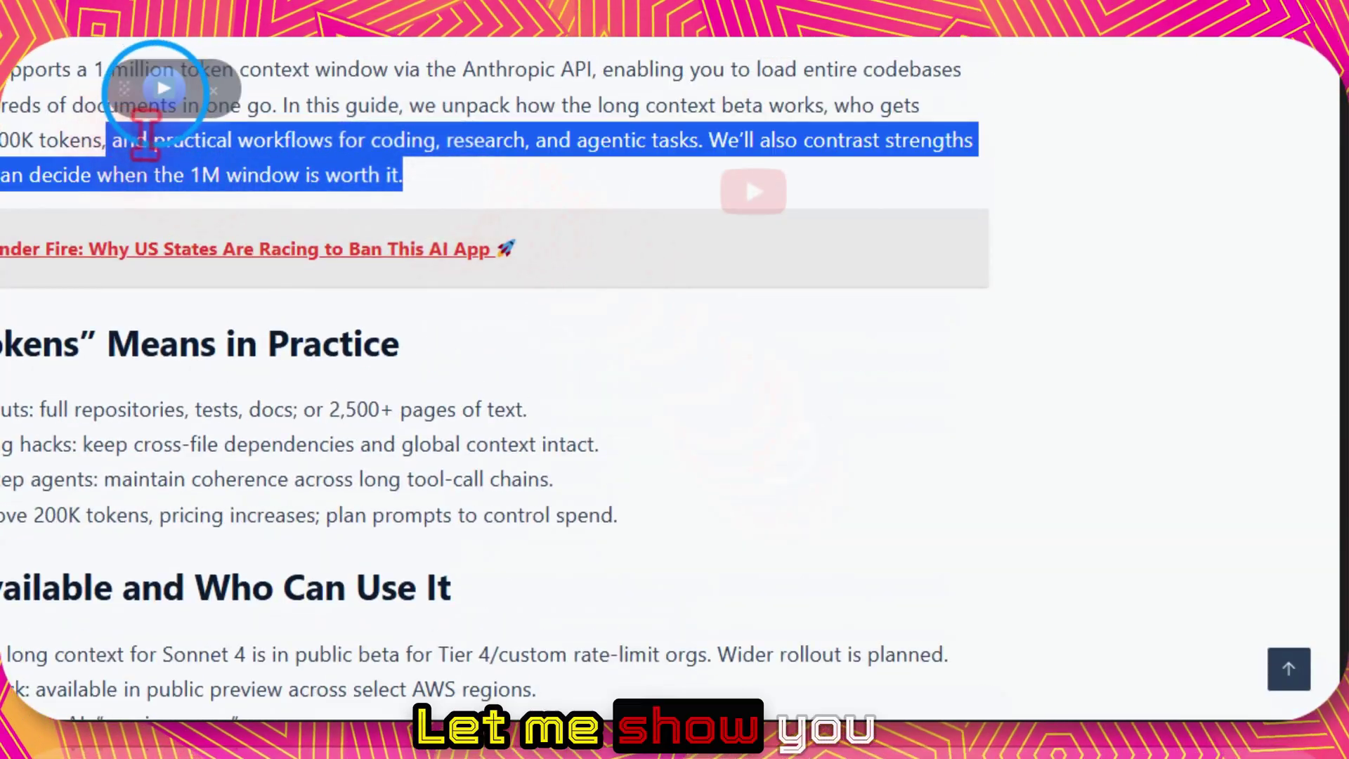
{"action": "left_click", "coordinate": [163, 88]}
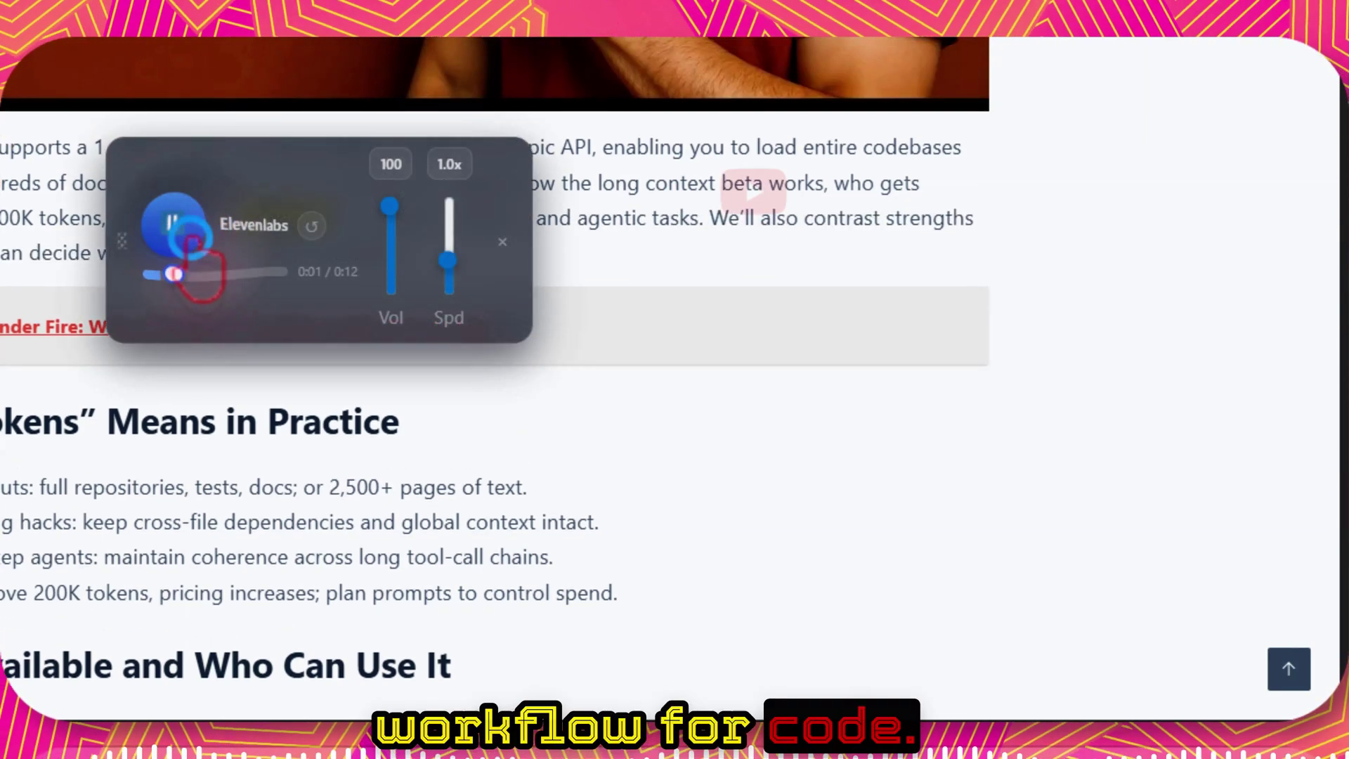
{"action": "left_click", "coordinate": [189, 236]}
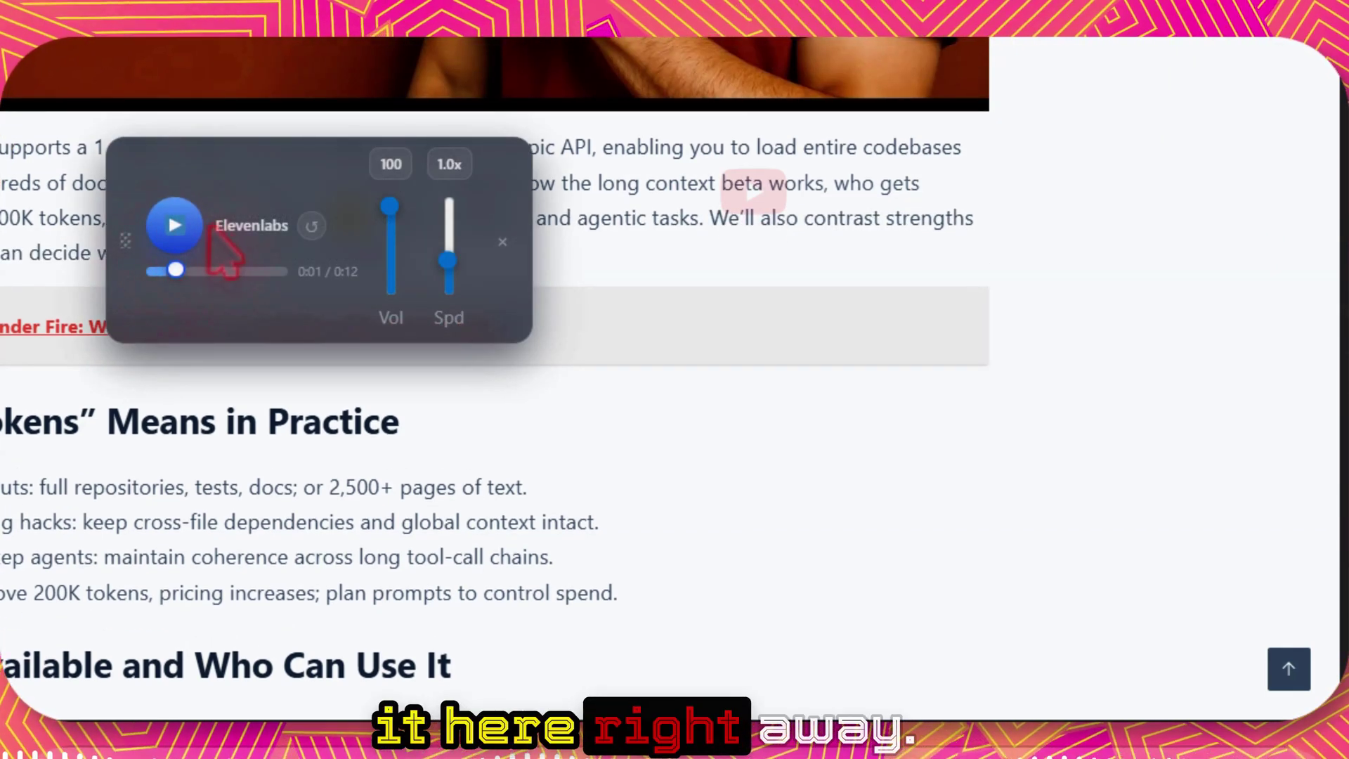
Step: Skip the playback forward in the floating player and resume reading the selected text
{"action": "left_click", "coordinate": [176, 272]}
{"action": "left_click_drag", "start_coordinate": [173, 271], "coordinate": [205, 271]}
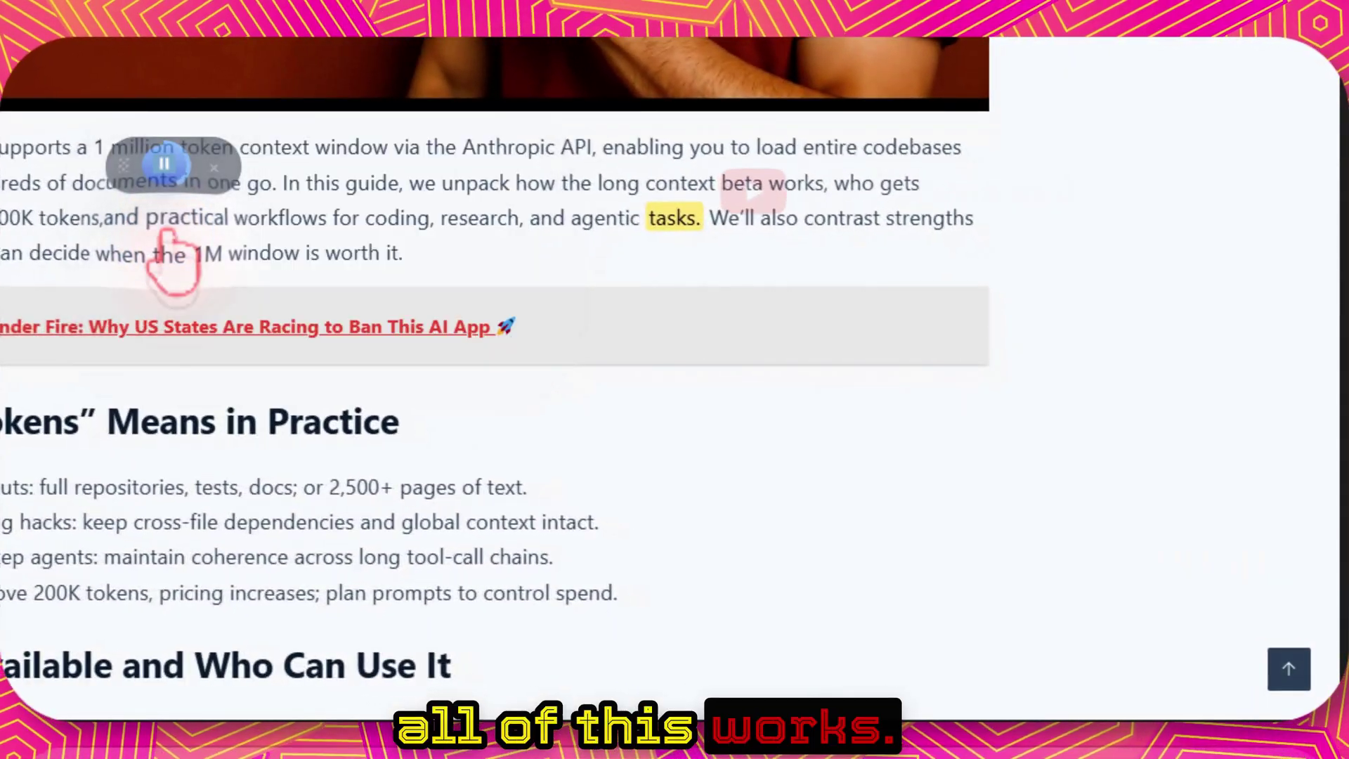
{"action": "left_click", "coordinate": [645, 424]}
Step: Try the floating player's volume and position controls and raise the playback speed to 2.0x
{"action": "left_click_drag", "start_coordinate": [390, 208], "coordinate": [390, 287]}
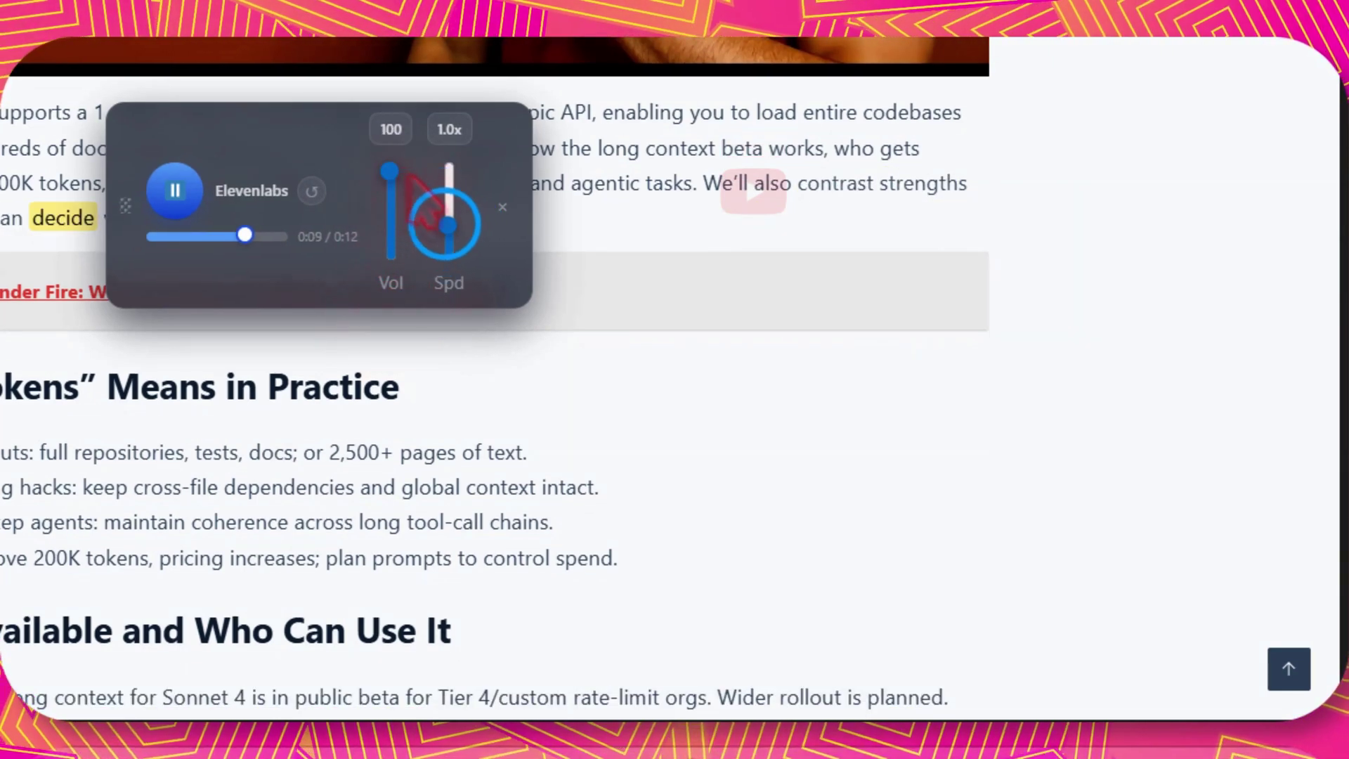
{"action": "mouse_move", "coordinate": [446, 224]}
{"action": "left_mouse_down"}
{"action": "mouse_move", "coordinate": [446, 197]}
{"action": "mouse_move", "coordinate": [445, 223]}
{"action": "left_mouse_up"}
{"action": "left_click_drag", "start_coordinate": [246, 235], "coordinate": [160, 236]}
{"action": "left_click", "coordinate": [449, 221]}
{"action": "left_click_drag", "start_coordinate": [449, 260], "coordinate": [448, 205]}
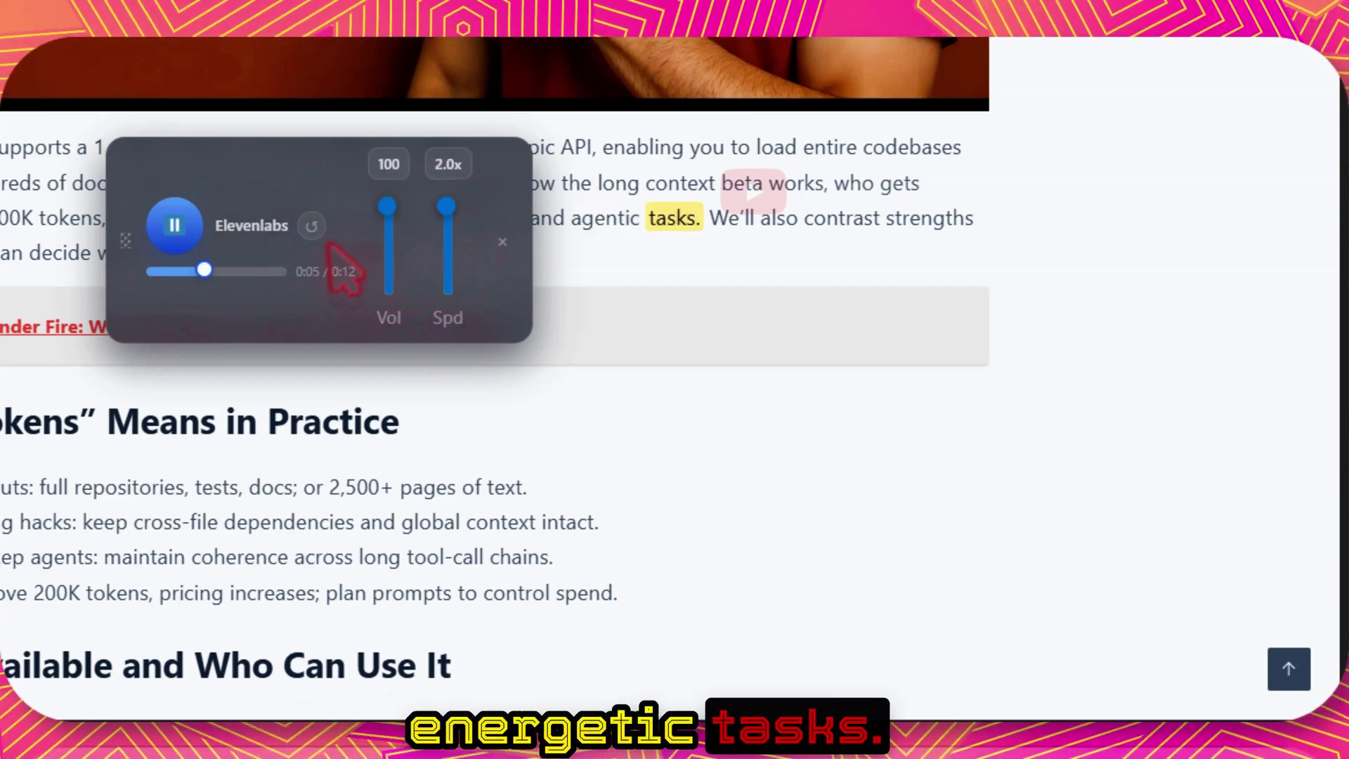
Step: Reset the floating player's speed to 1.0x and pause the playback
{"action": "left_click", "coordinate": [312, 226]}
{"action": "left_click", "coordinate": [311, 226]}
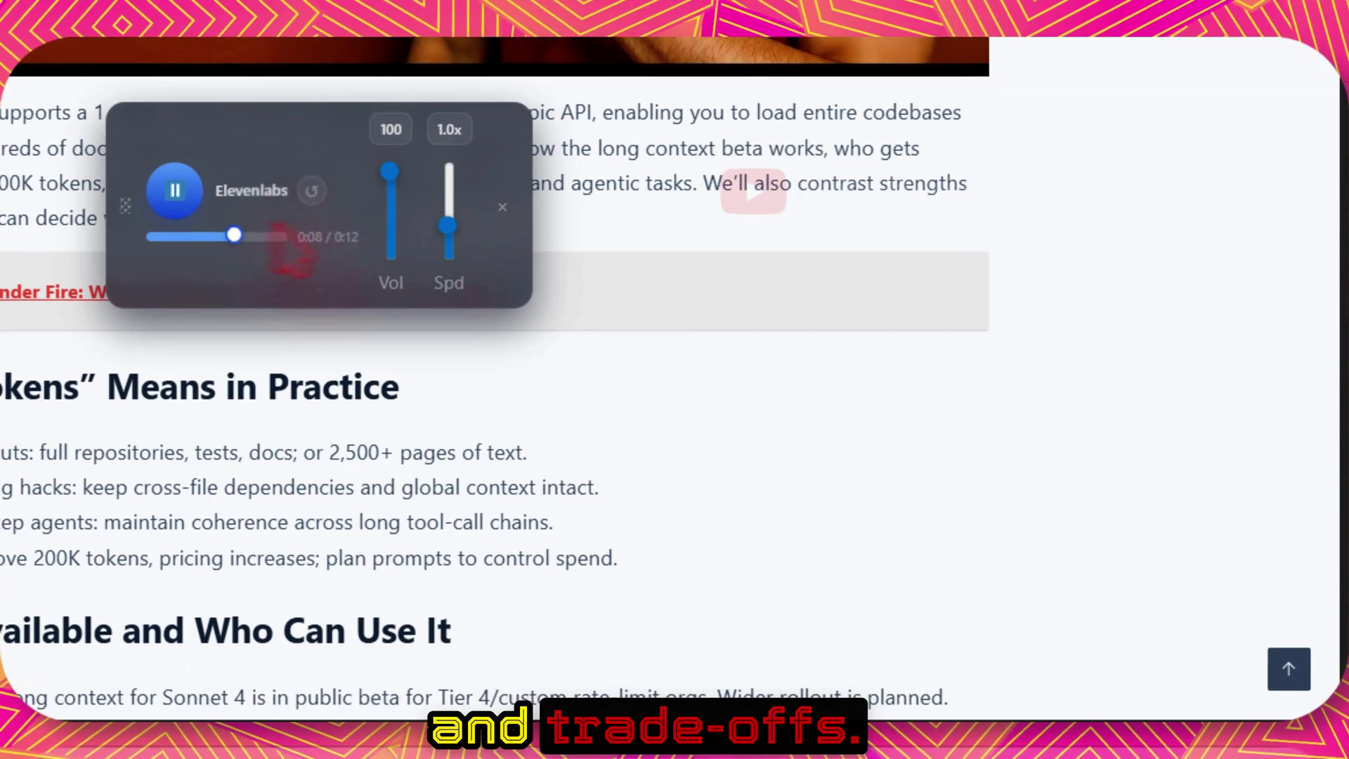
{"action": "left_click", "coordinate": [188, 192]}
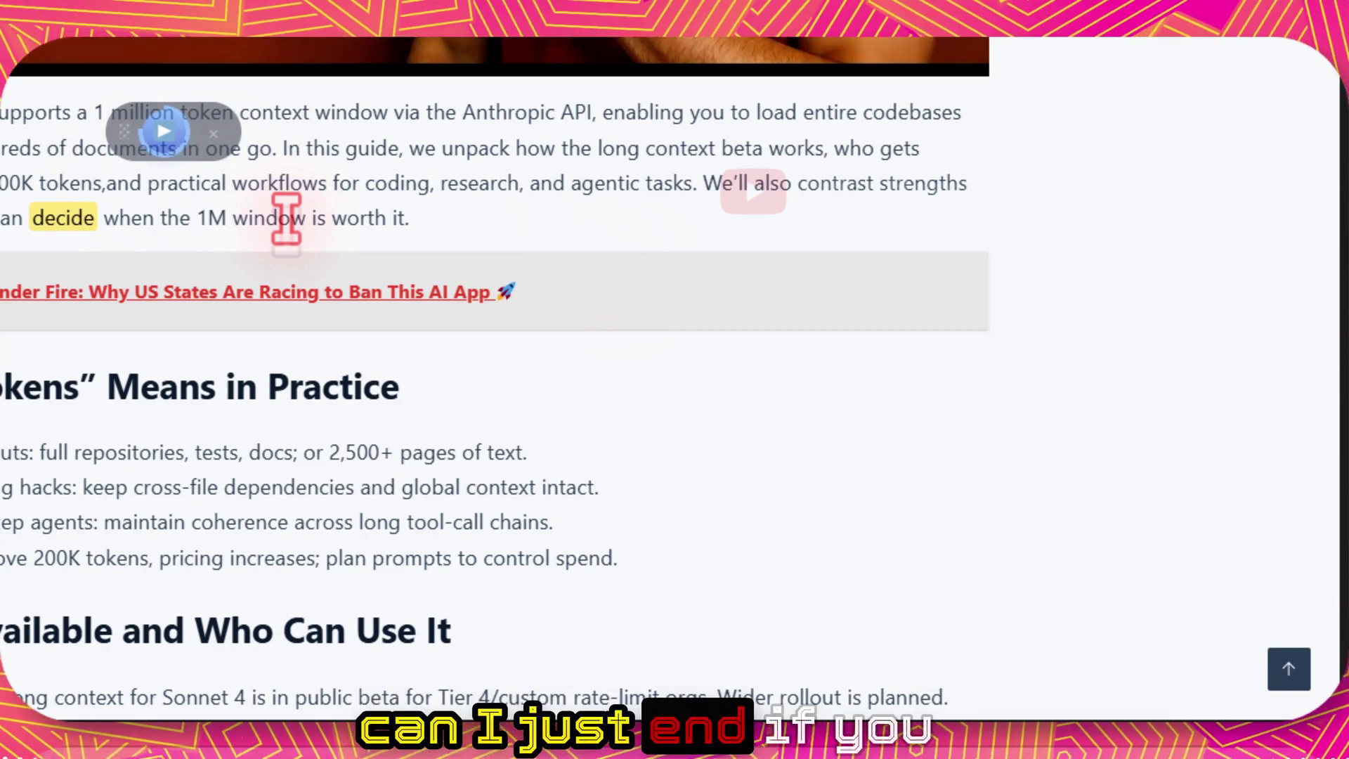
Step: Move the floating player off the paragraph to the right edge of the article's video and close it
{"action": "mouse_move", "coordinate": [158, 145]}
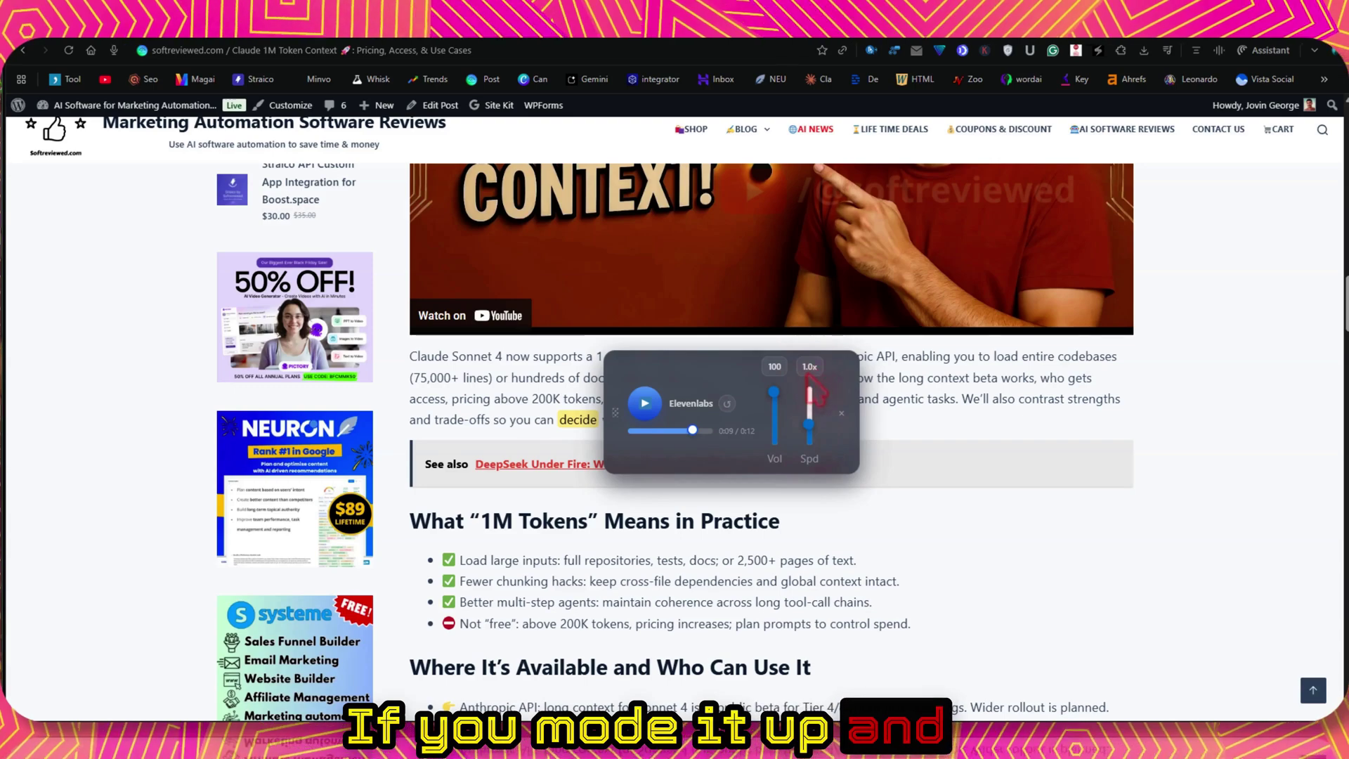
{"action": "mouse_move", "coordinate": [710, 416]}
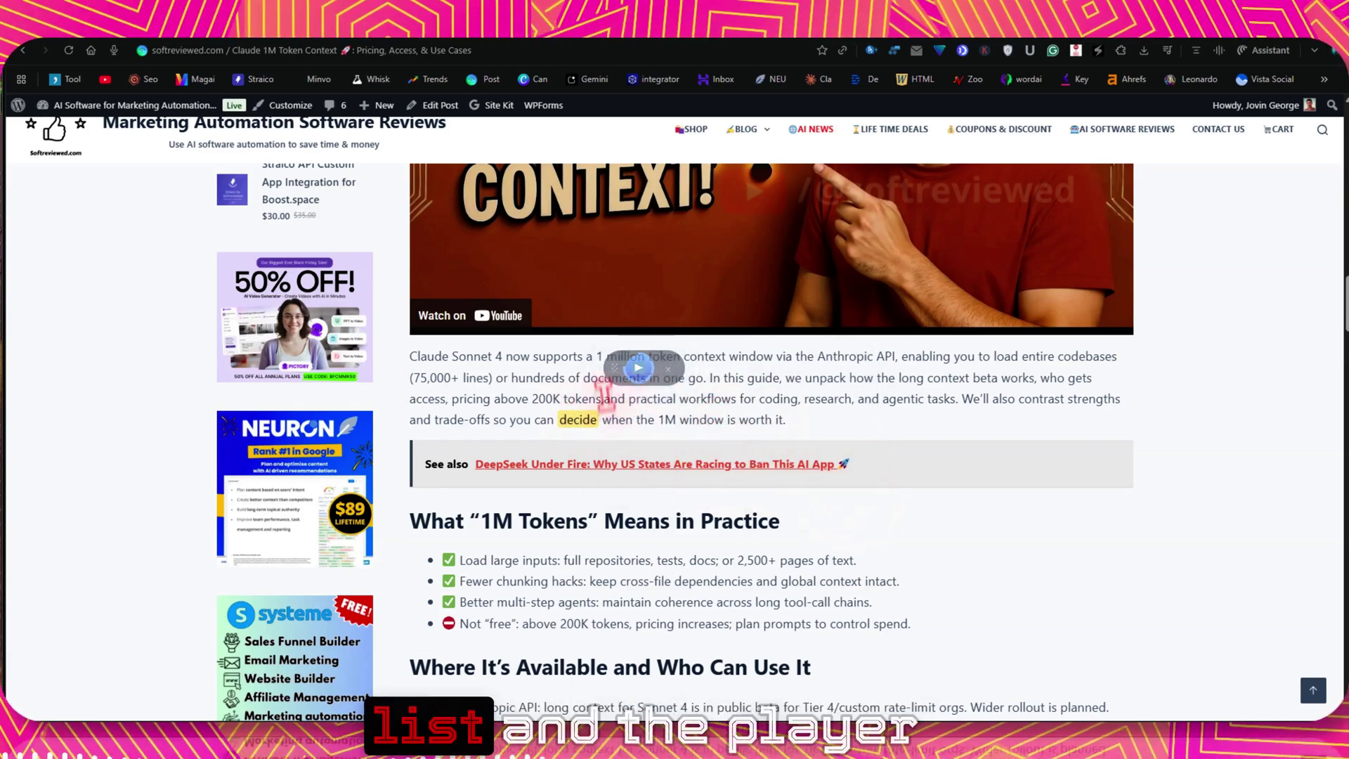
{"action": "mouse_move", "coordinate": [618, 404]}
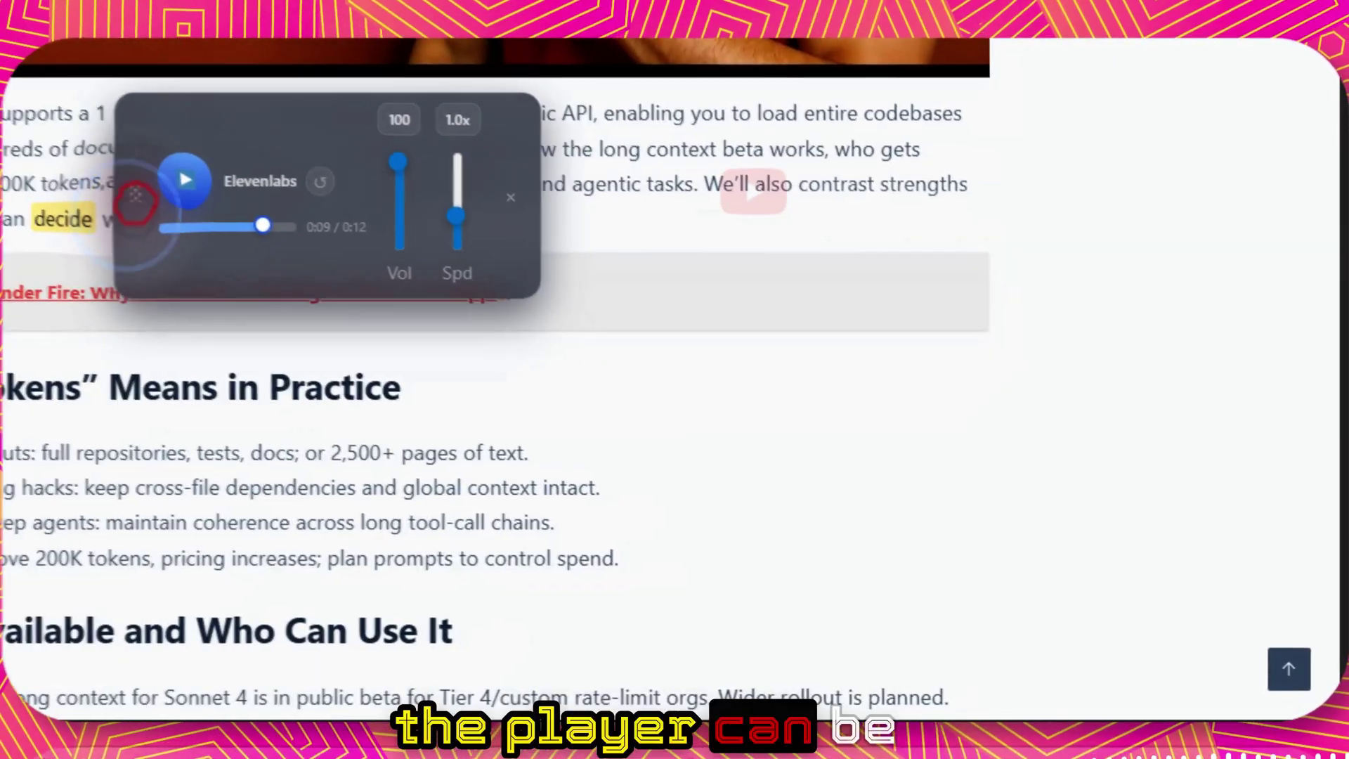
{"action": "left_click_drag", "start_coordinate": [135, 204], "coordinate": [1081, 286]}
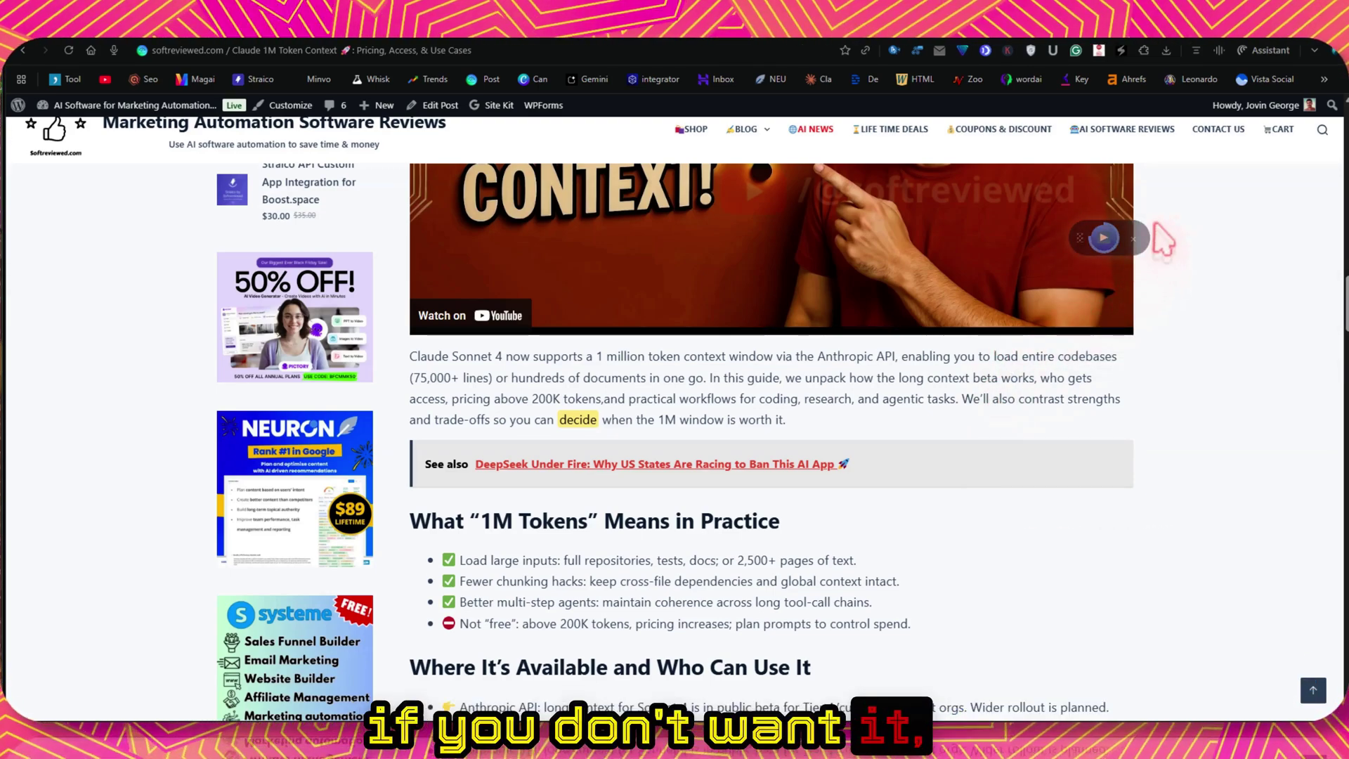
{"action": "mouse_move", "coordinate": [1140, 238]}
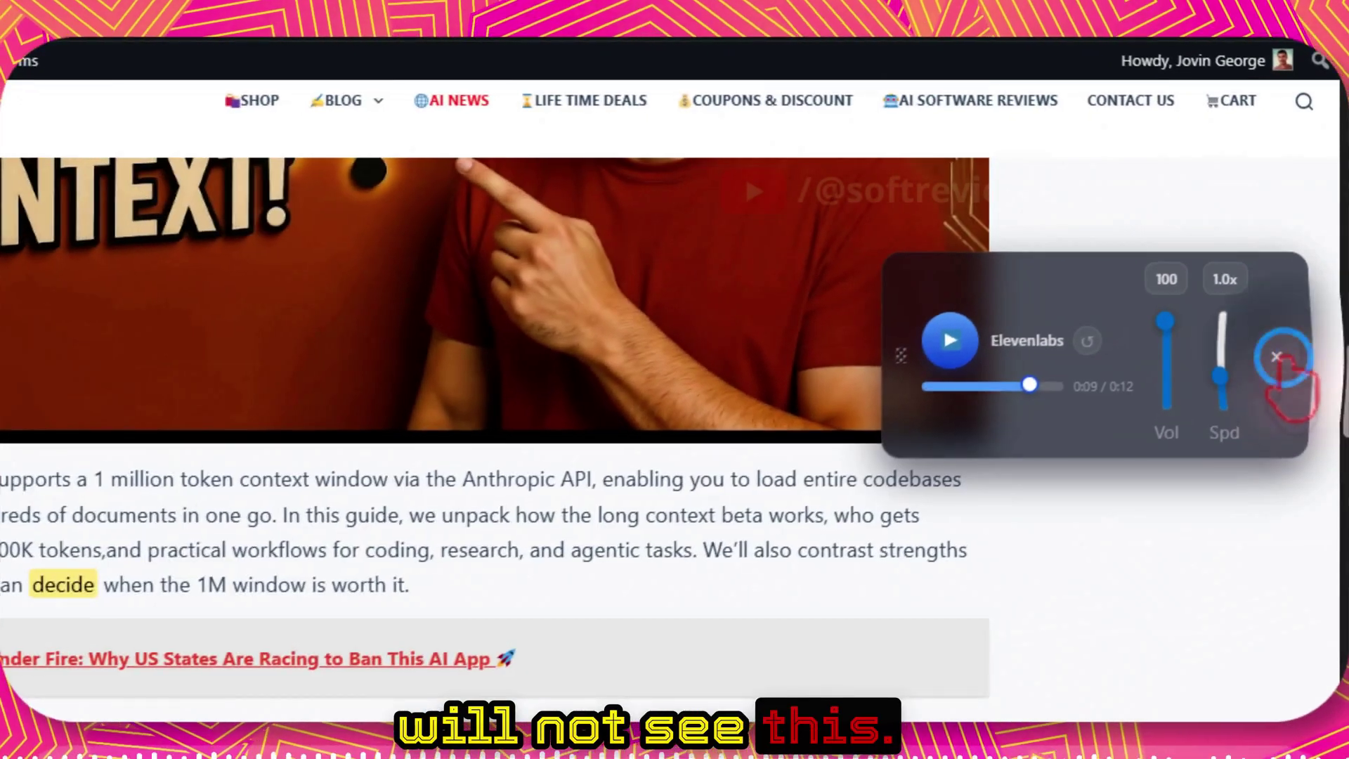
{"action": "left_click", "coordinate": [1307, 283]}
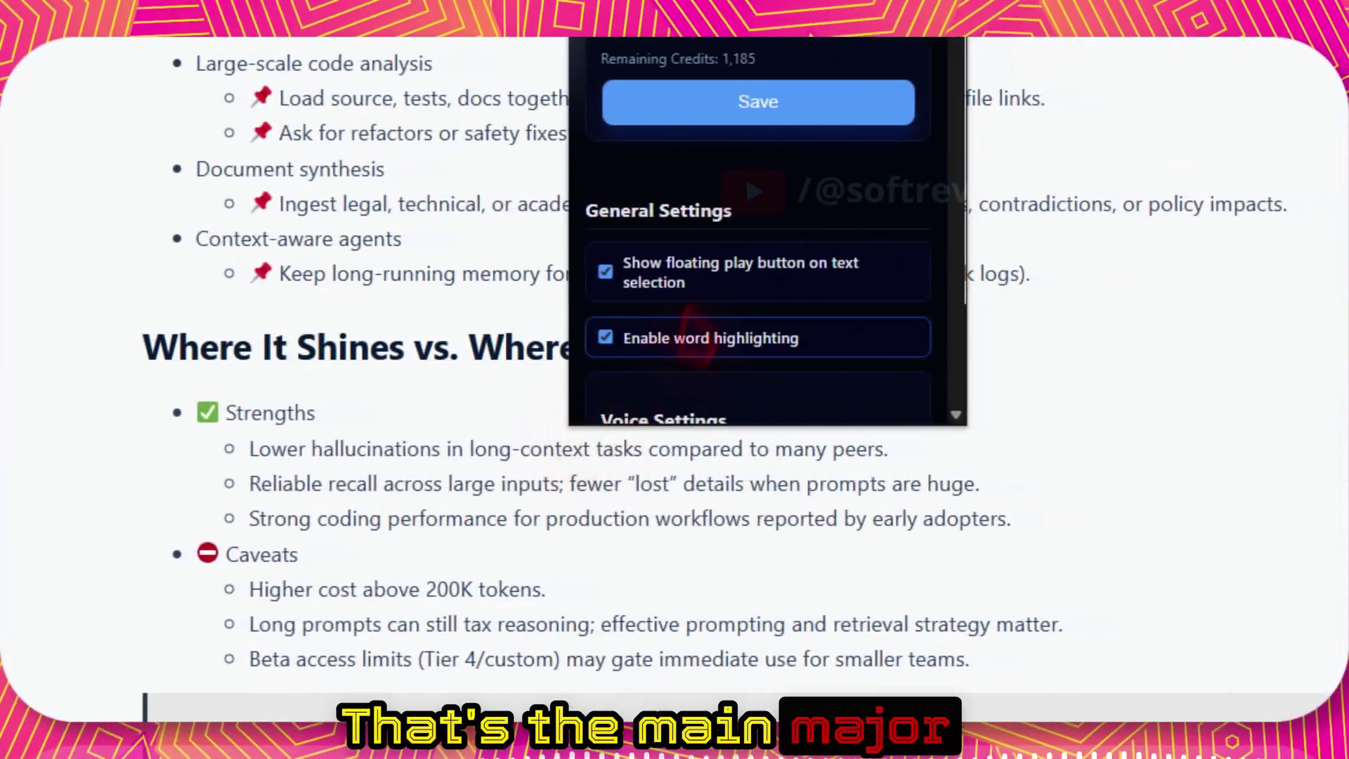
Step: Set the extension's TTS provider to Hume AI and open the Hume platform through its API key link
{"action": "scroll", "coordinate": [724, 289], "scroll_direction": "down", "scroll_amount": 10}
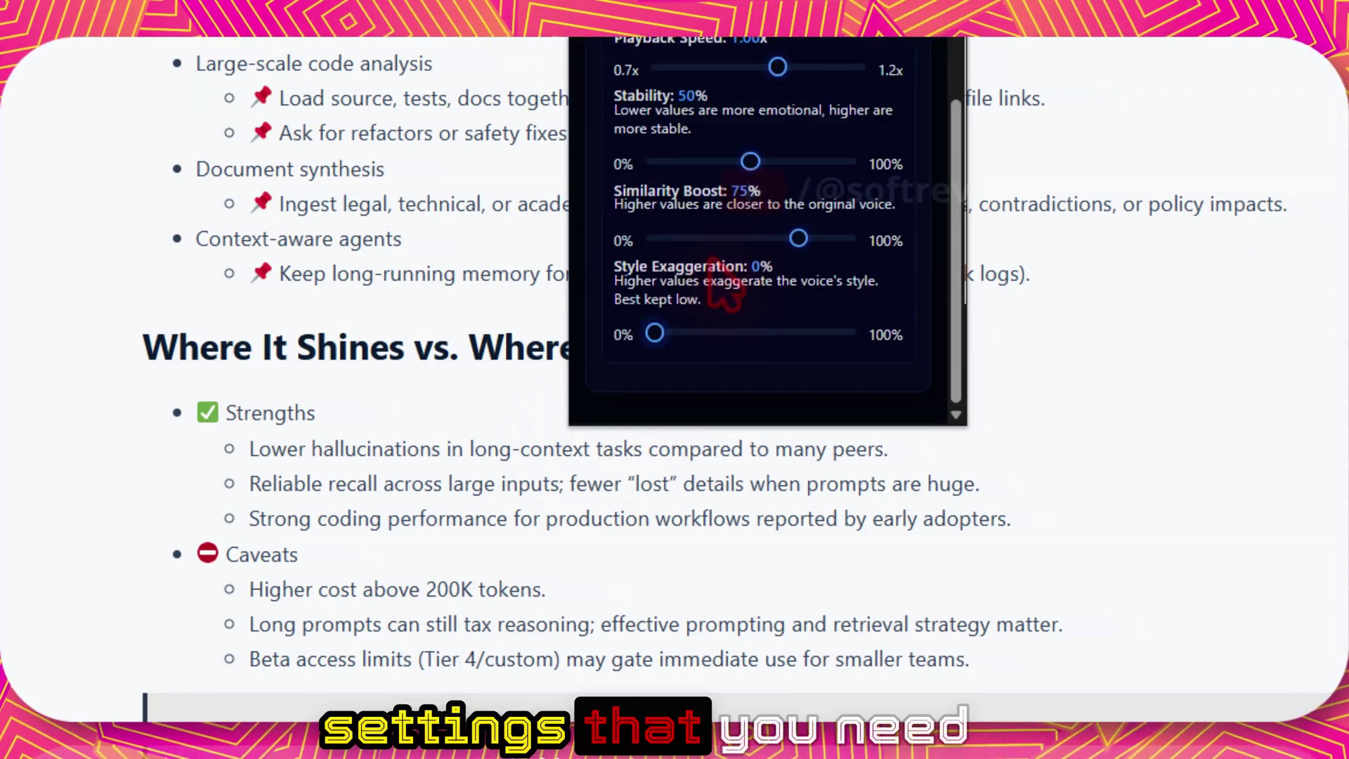
{"action": "scroll", "coordinate": [714, 278], "scroll_direction": "up", "scroll_amount": 10}
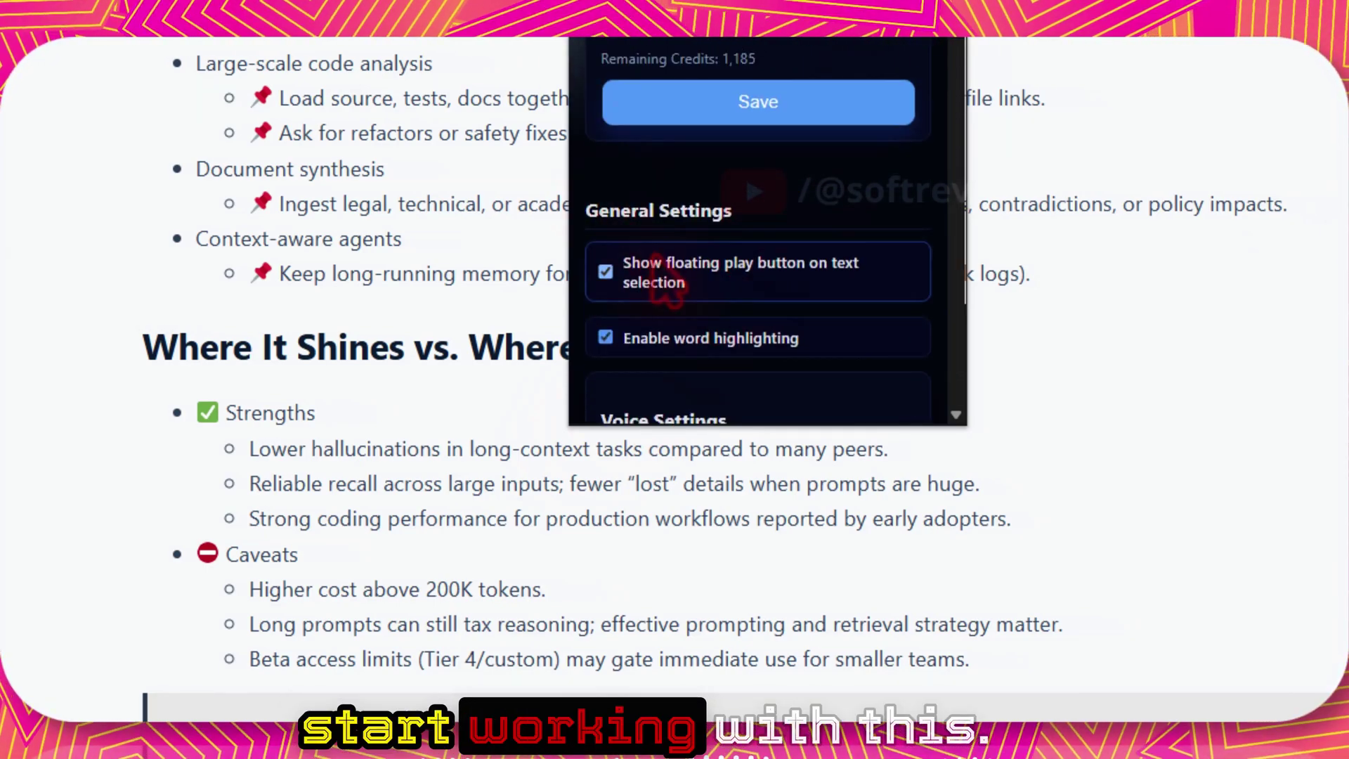
{"action": "left_click", "coordinate": [398, 259]}
{"action": "left_click", "coordinate": [279, 310]}
{"action": "left_click", "coordinate": [488, 392]}
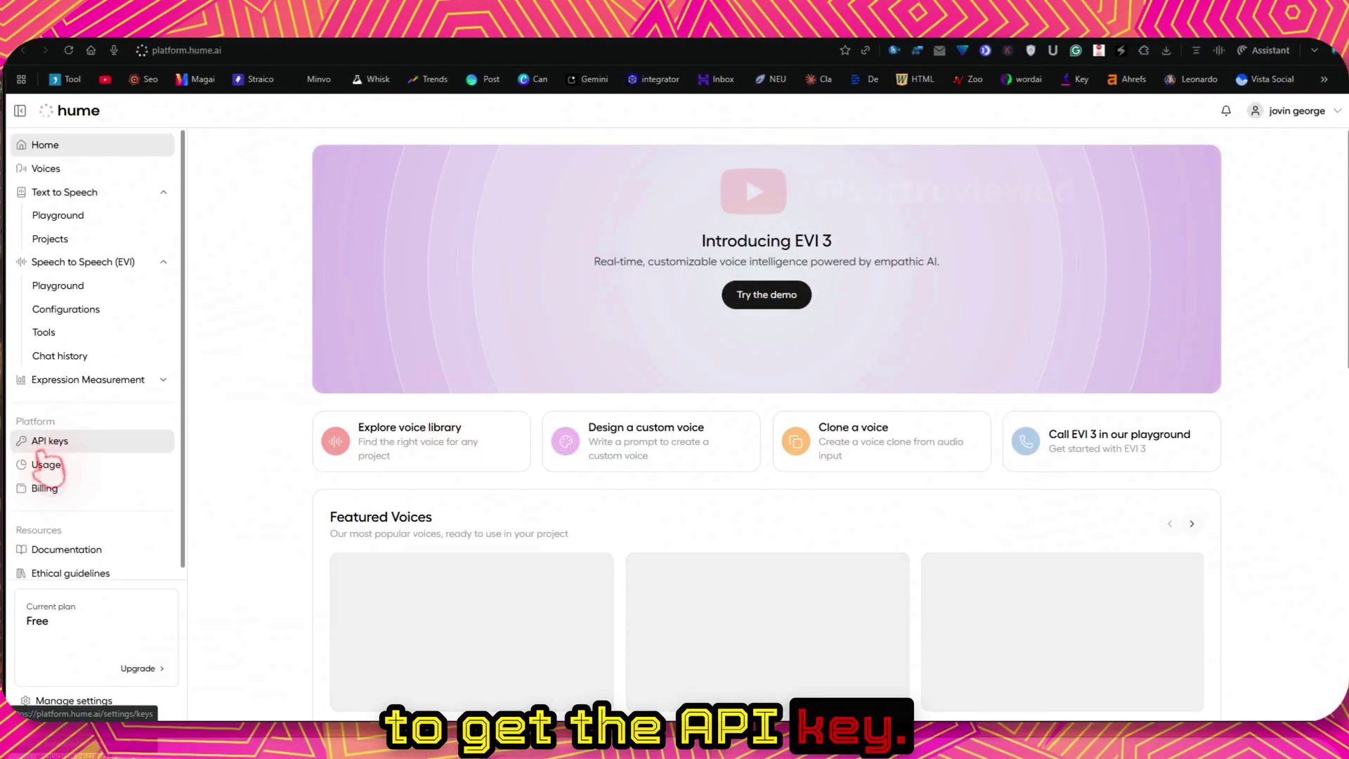
Step: Copy the personal API key from Hume's API Keys page and save it in the extension's Hume API Key field
{"action": "left_click", "coordinate": [56, 442]}
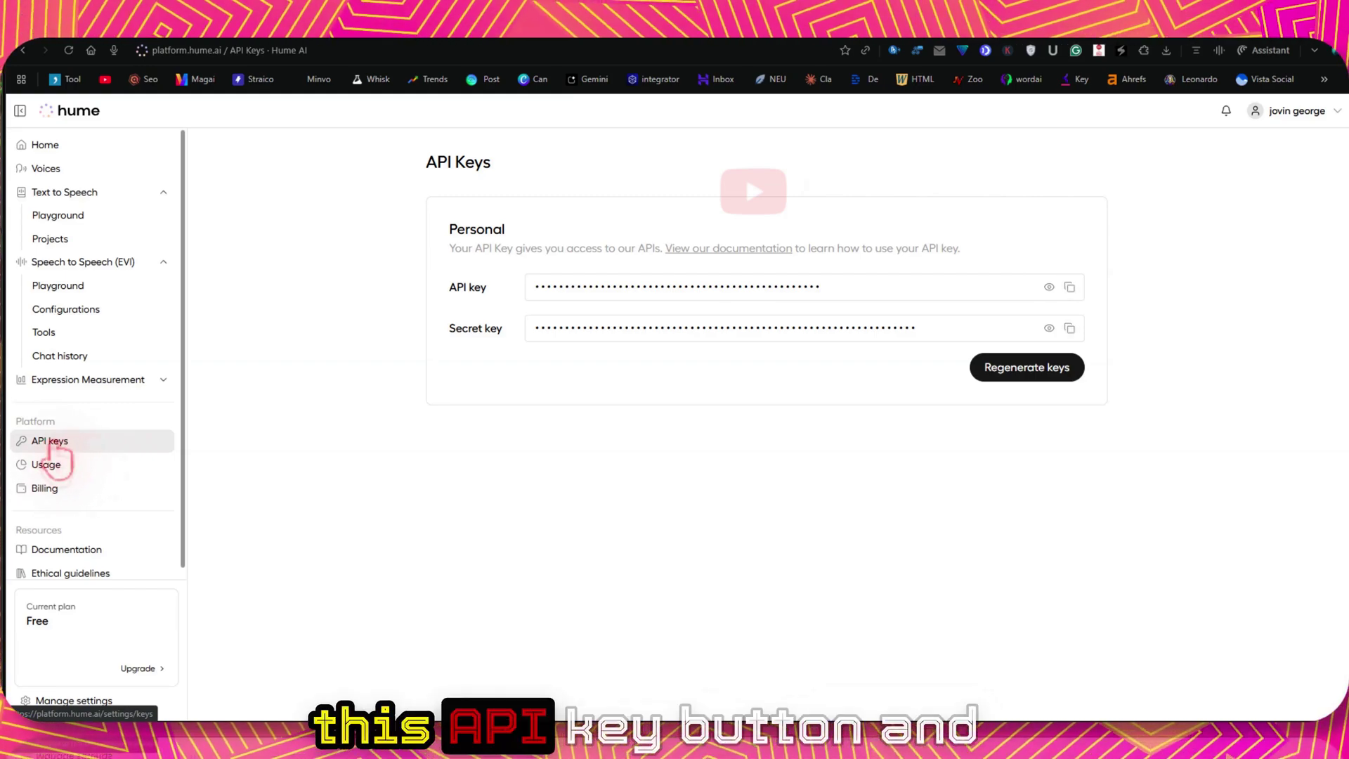
{"action": "left_click", "coordinate": [1069, 287]}
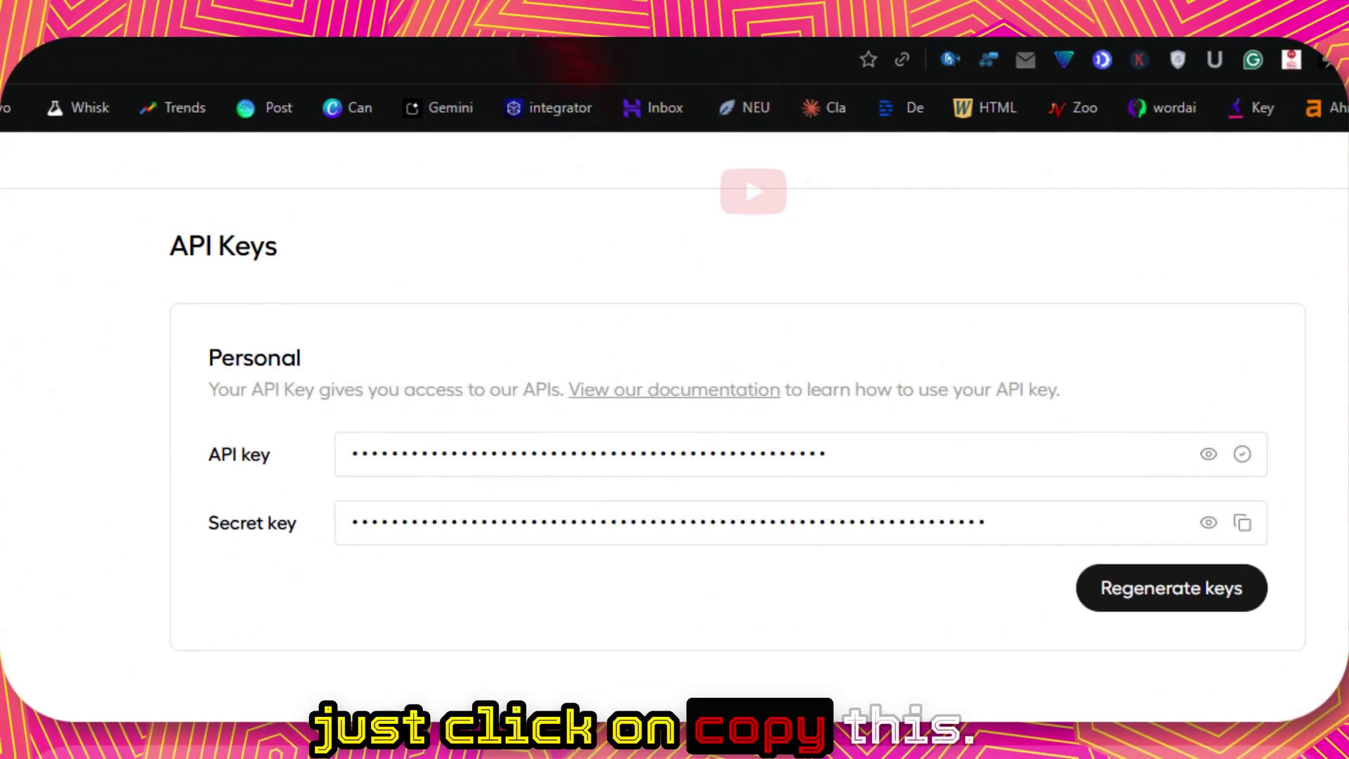
{"action": "left_click", "coordinate": [949, 60]}
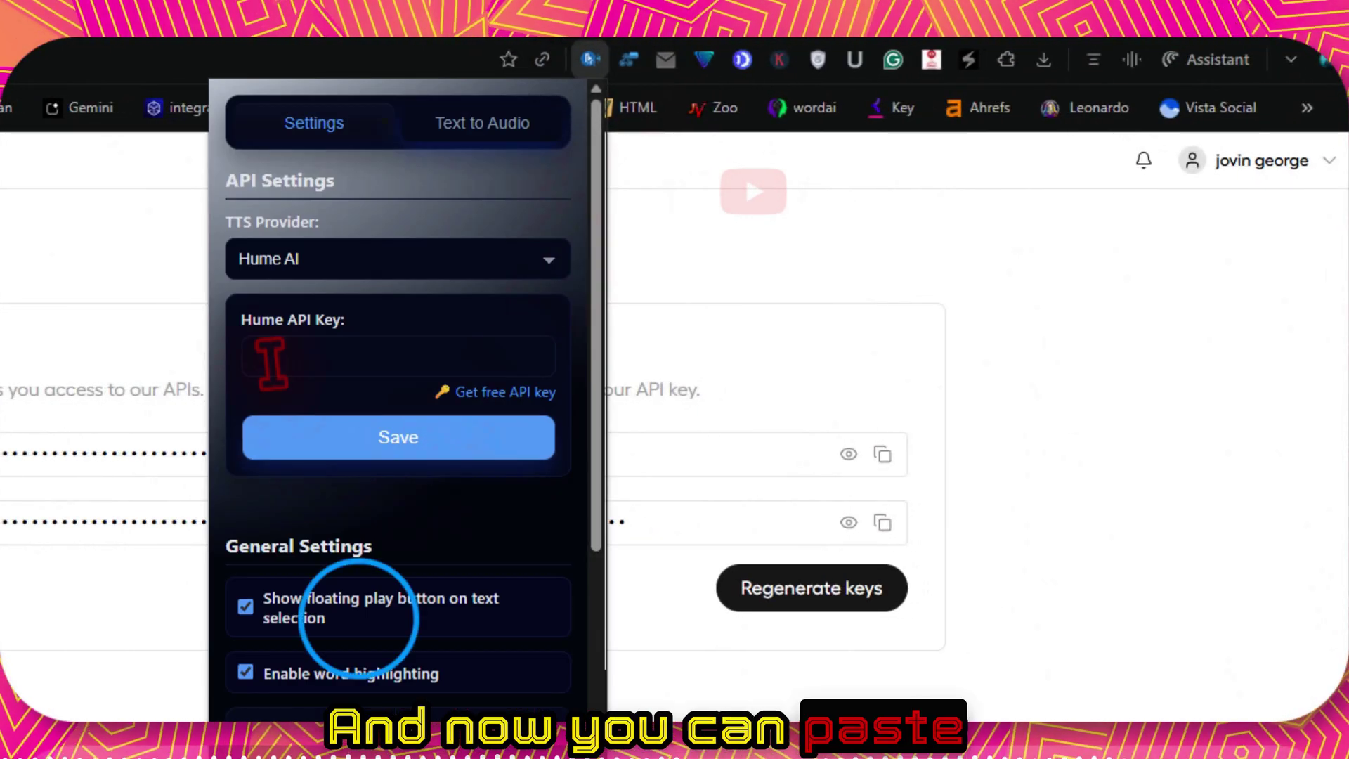
{"action": "right_click", "coordinate": [276, 359]}
{"action": "left_click", "coordinate": [359, 622]}
{"action": "left_click", "coordinate": [317, 437]}
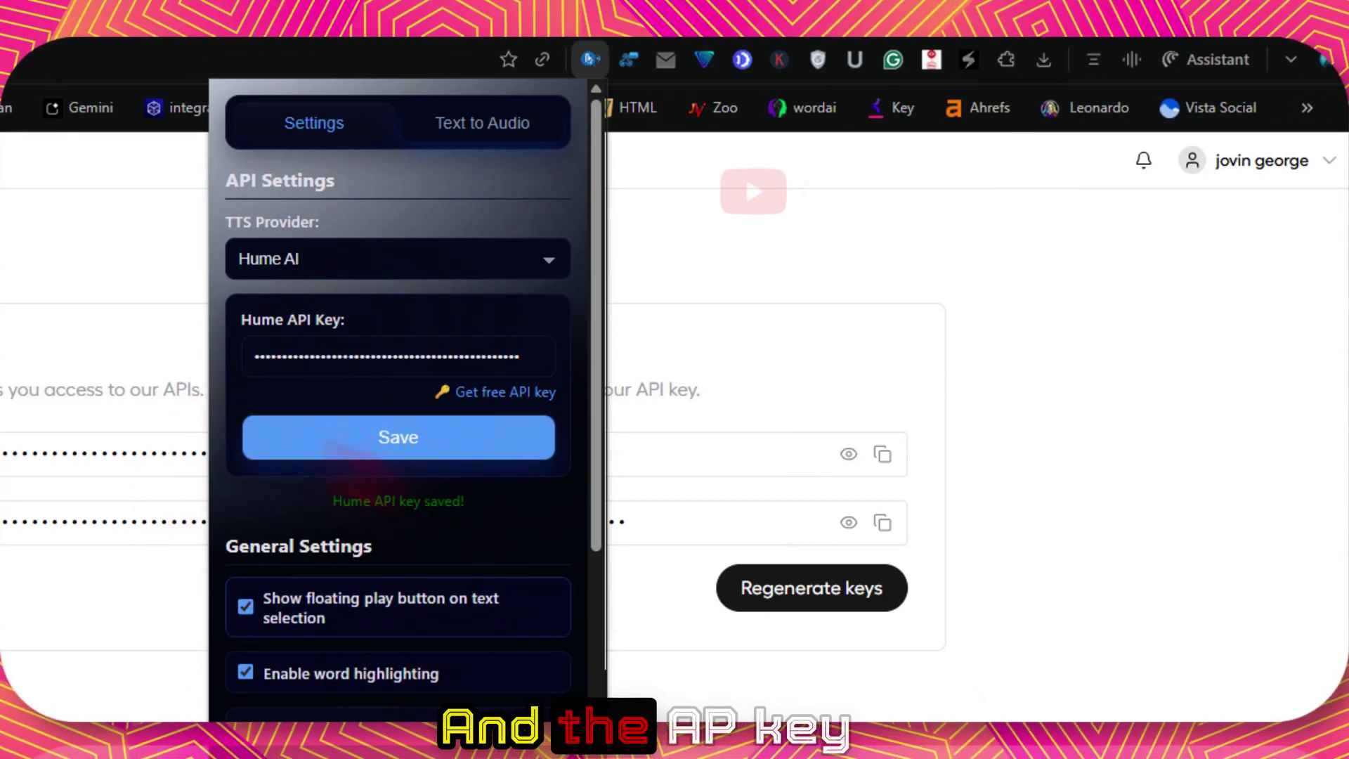
Step: Refresh the Hume voices and select Medieval Peasant Woman (HUME_AI) as the voice
{"action": "scroll", "coordinate": [376, 625], "scroll_direction": "down", "scroll_amount": 5}
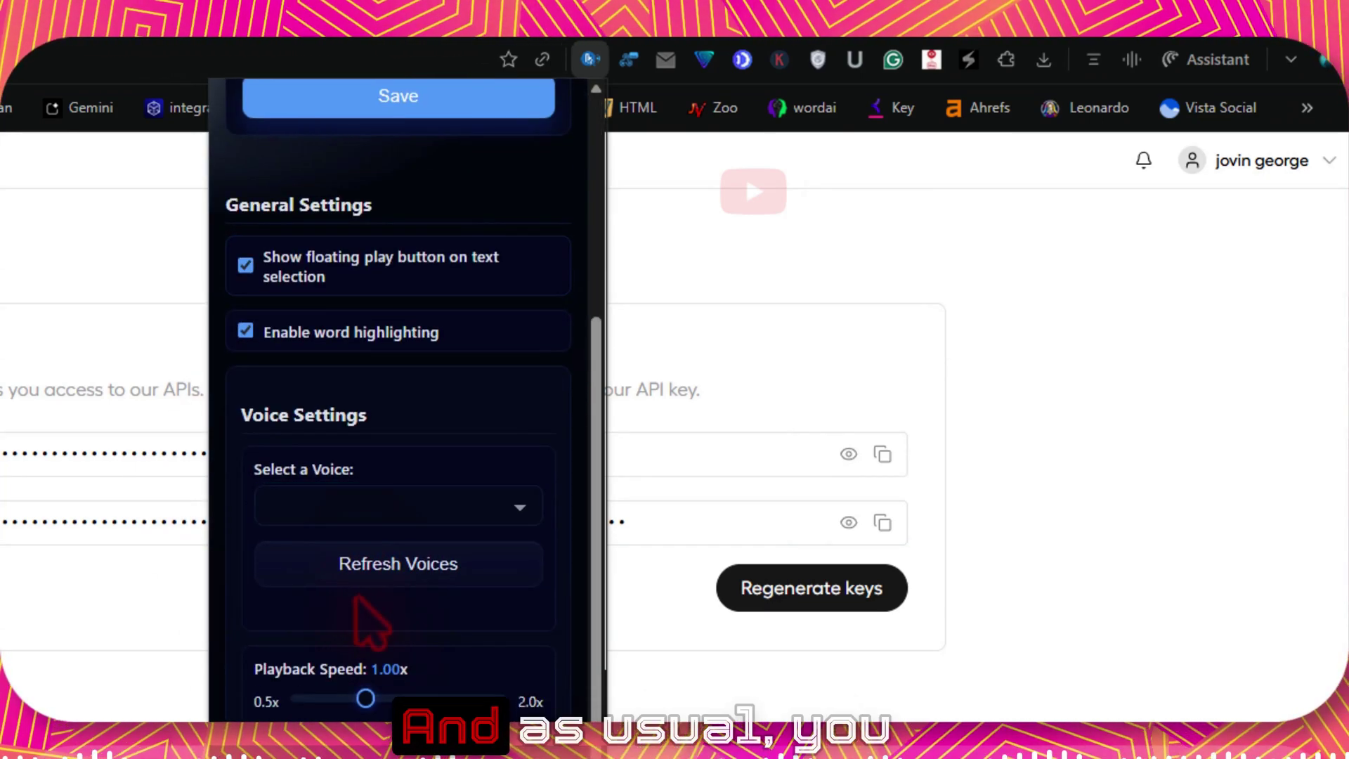
{"action": "left_click", "coordinate": [346, 571]}
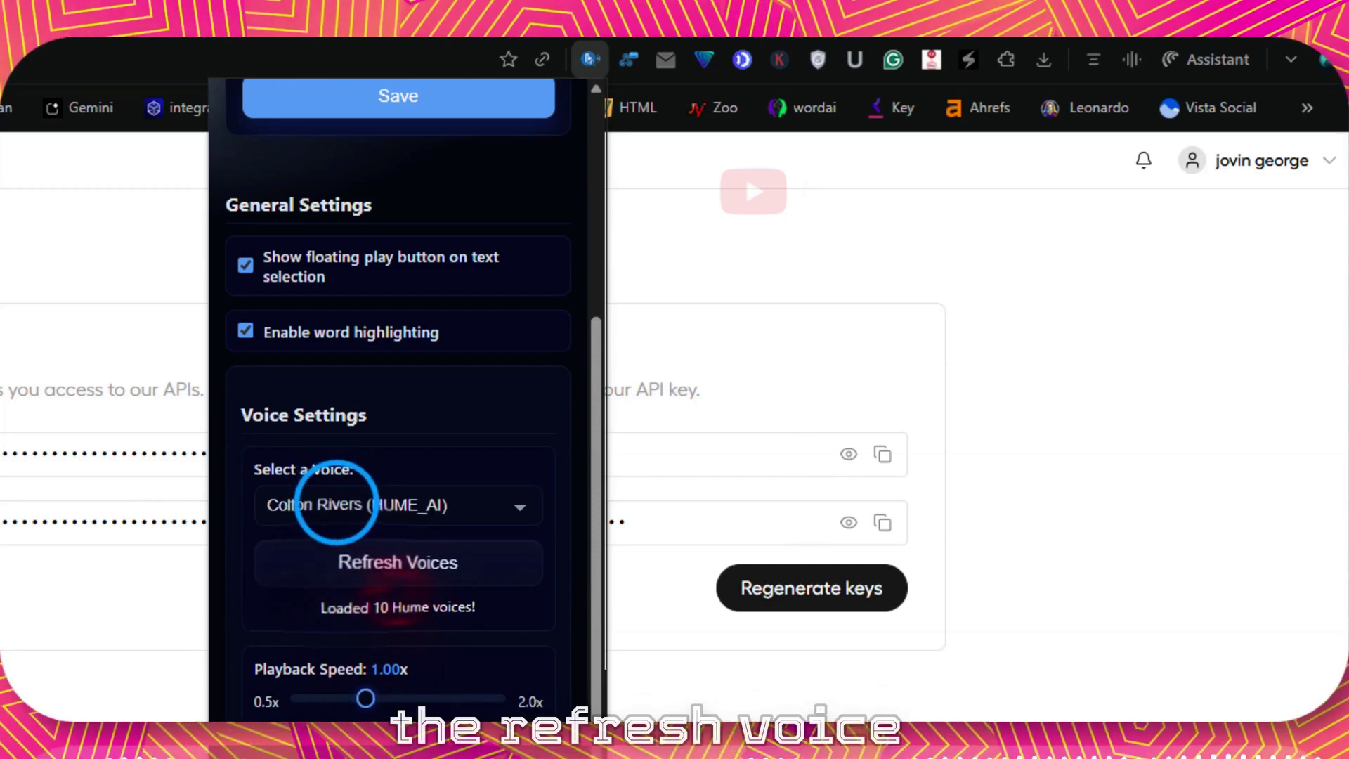
{"action": "left_click", "coordinate": [337, 505]}
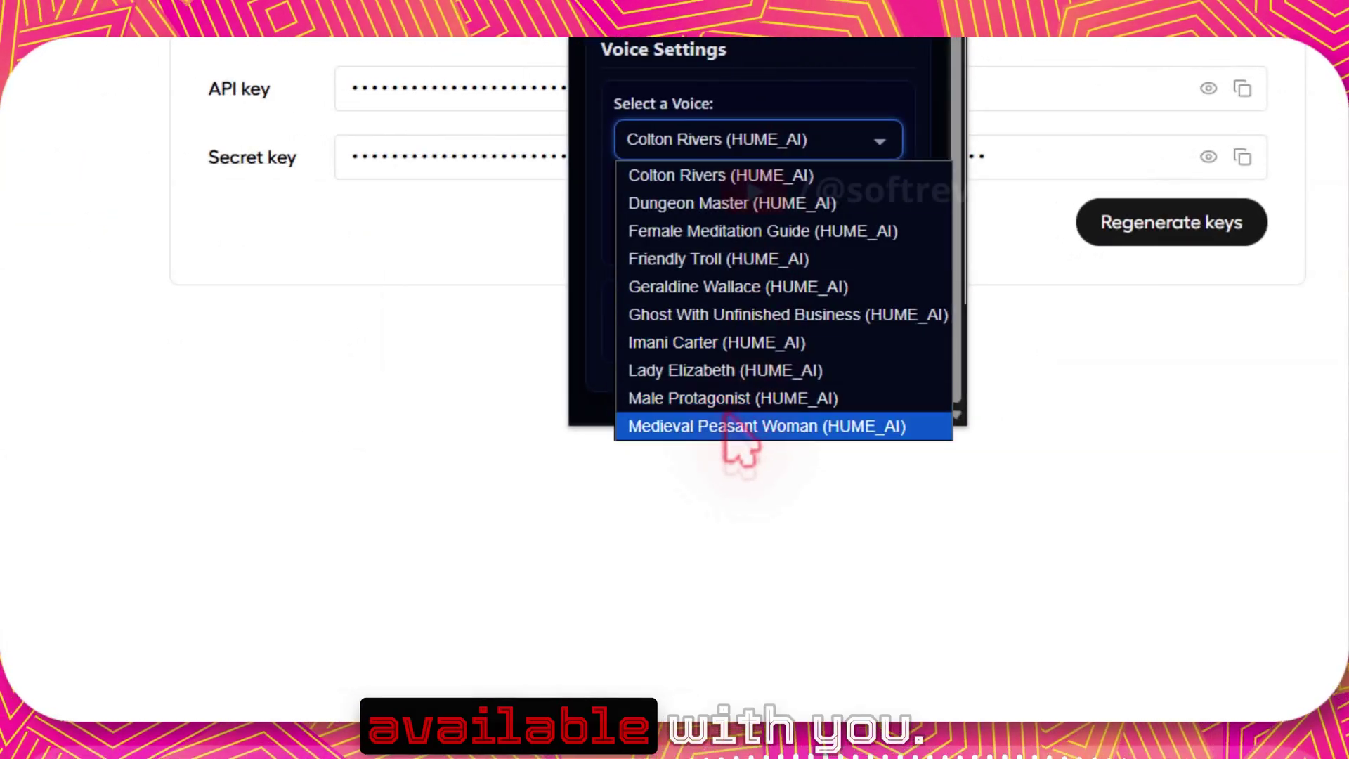
{"action": "left_click", "coordinate": [730, 426]}
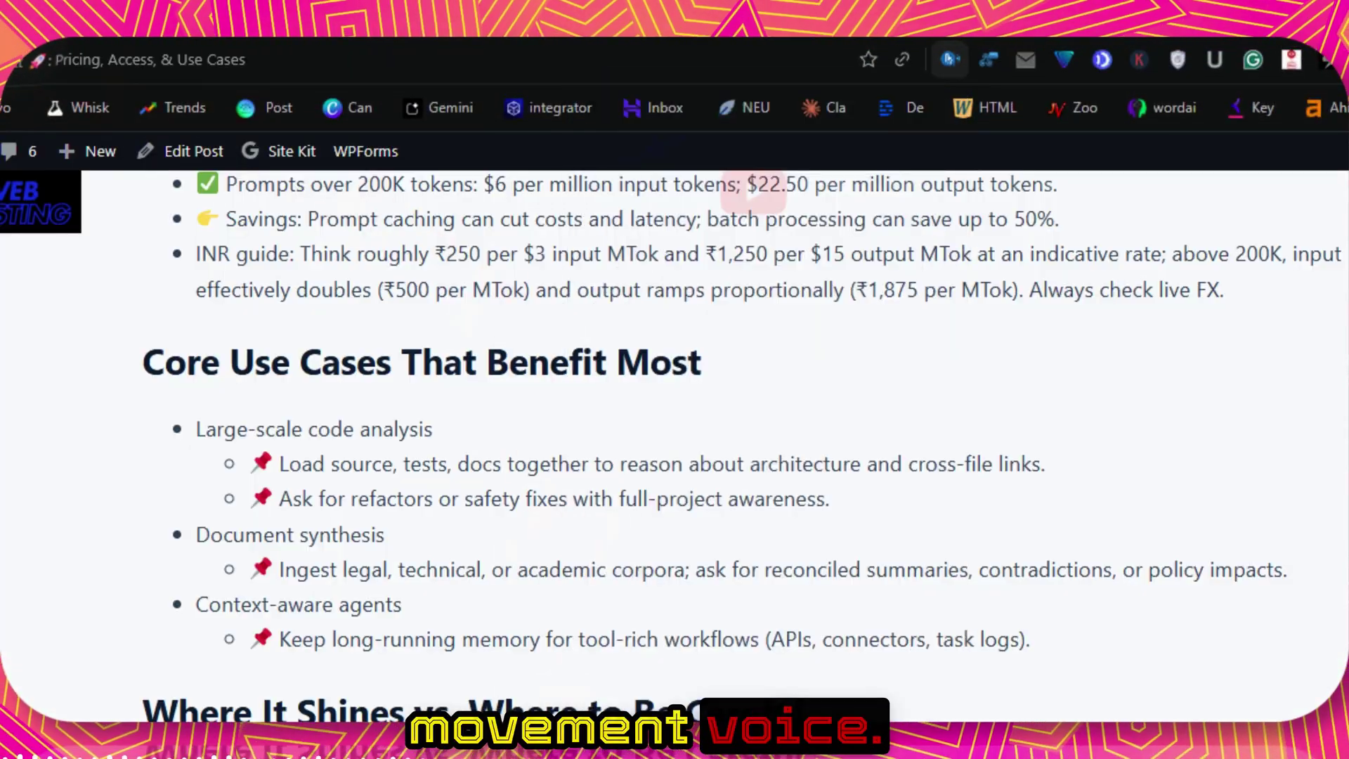
Step: Select the bullet points under the article's Ethical and Privacy Considerations heading and play them aloud
{"action": "scroll", "coordinate": [675, 422], "scroll_direction": "down", "scroll_amount": 15}
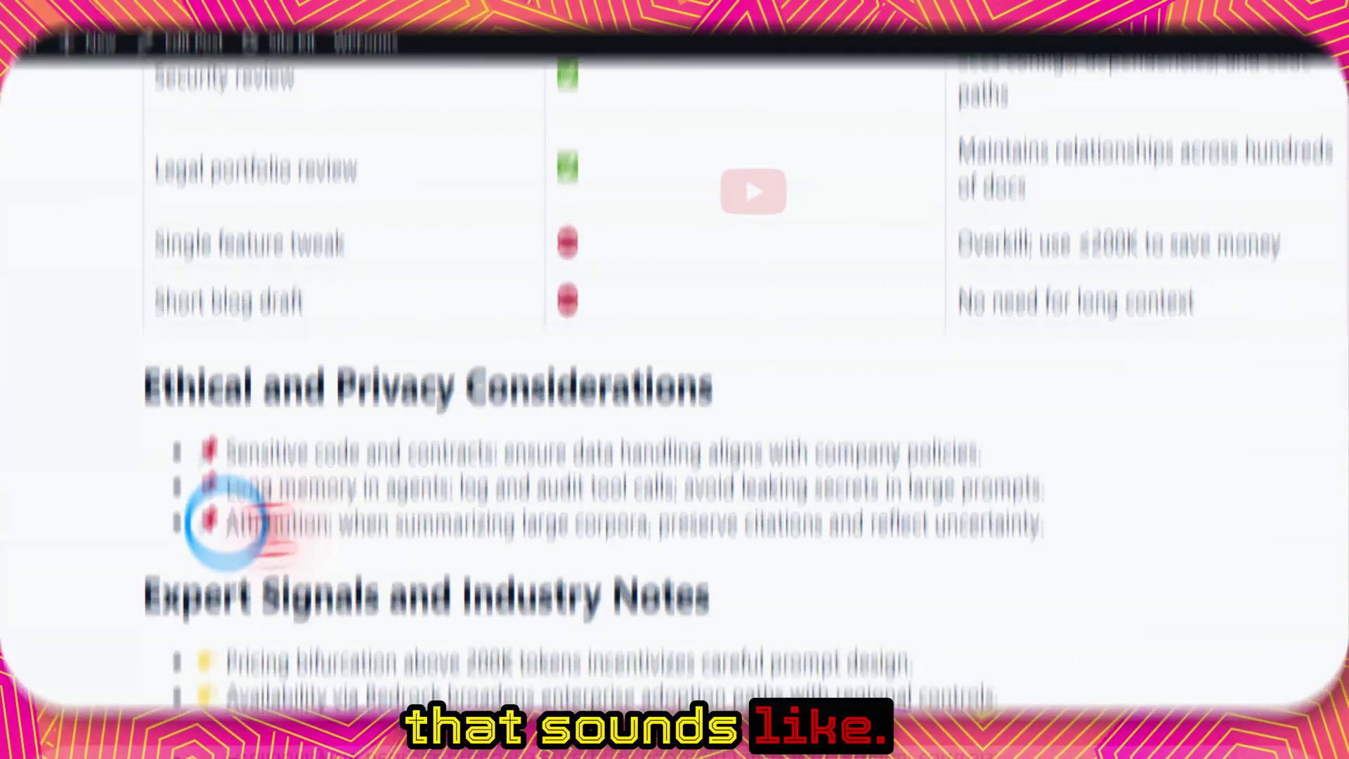
{"action": "scroll", "coordinate": [226, 278], "scroll_direction": "down", "scroll_amount": 4}
{"action": "left_click_drag", "start_coordinate": [225, 267], "coordinate": [1174, 292]}
{"action": "left_click", "coordinate": [281, 215]}
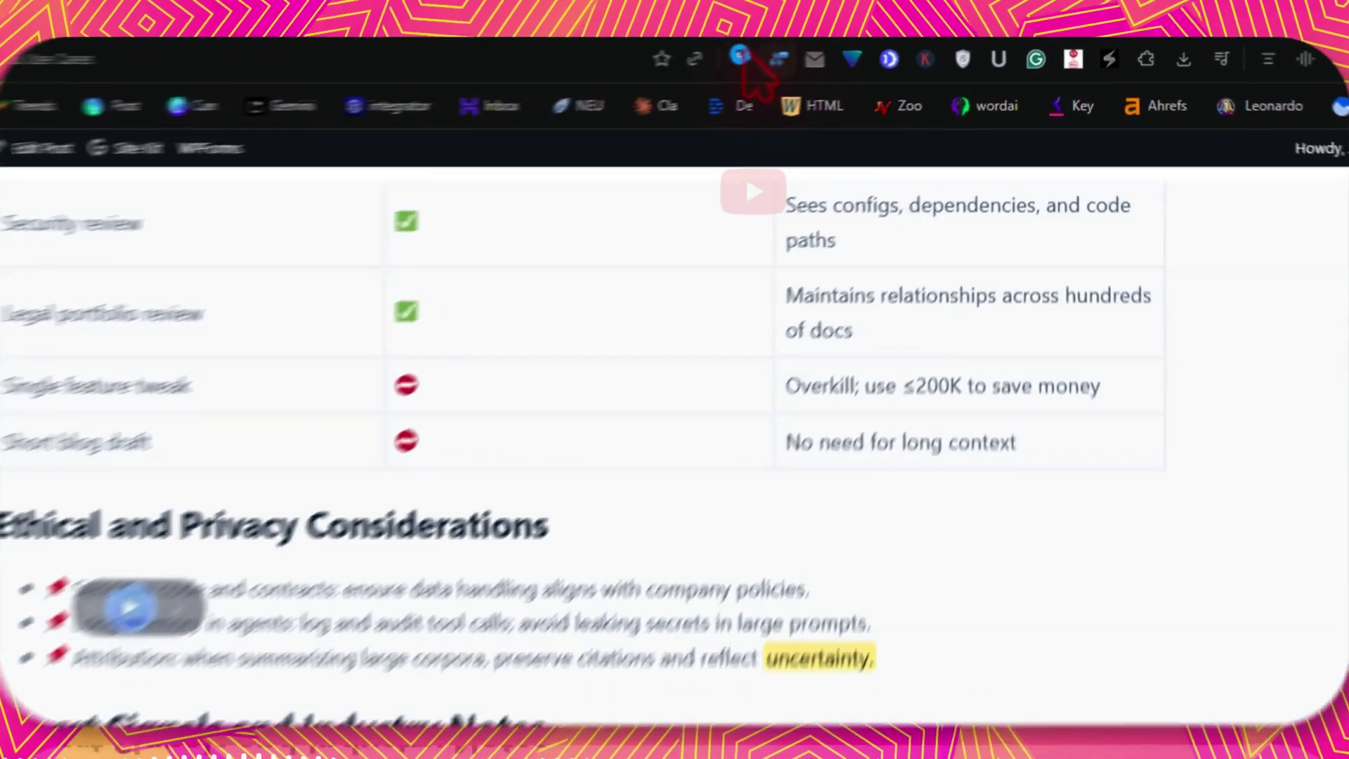
Step: Set the extension's TTS provider to Straico, open its API key link and log in to the Straico platform
{"action": "left_click", "coordinate": [872, 50]}
{"action": "left_click", "coordinate": [426, 258]}
{"action": "left_click", "coordinate": [421, 350]}
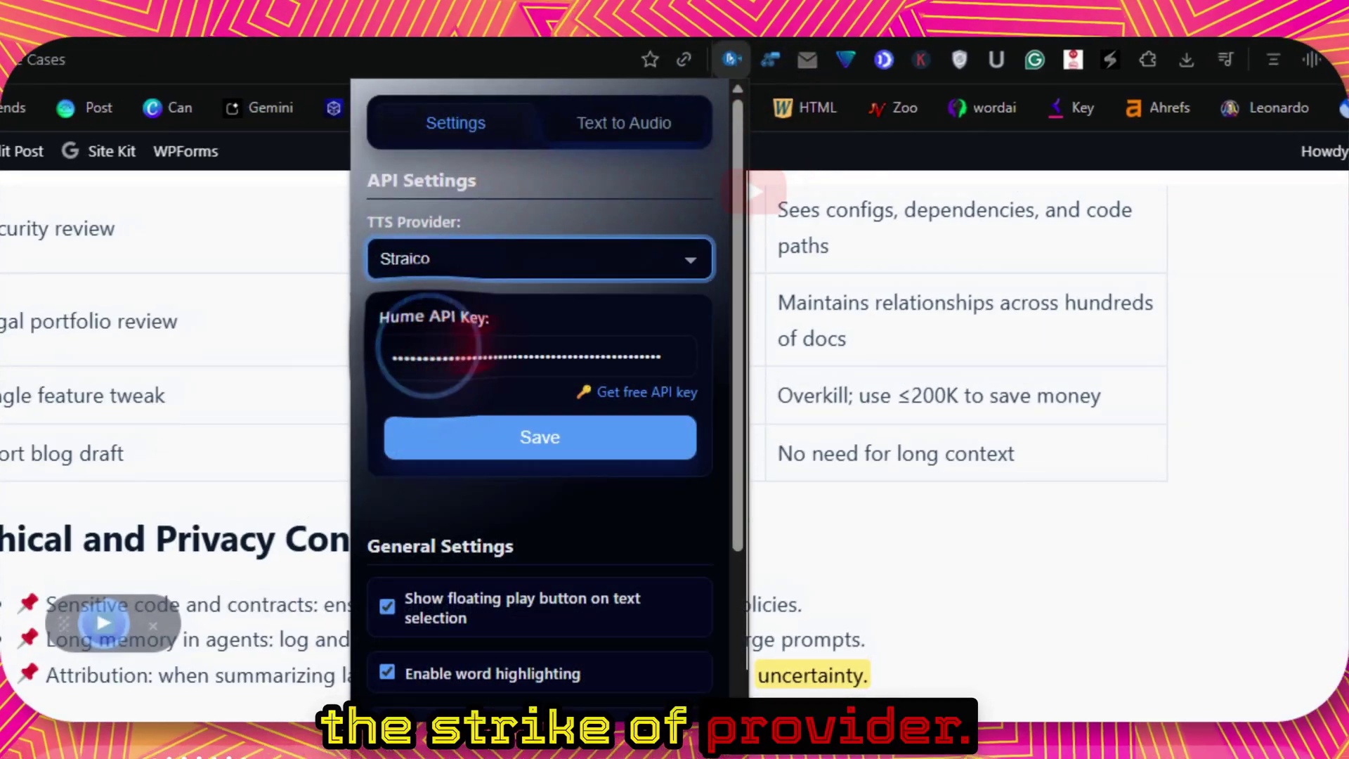
{"action": "left_click", "coordinate": [613, 392]}
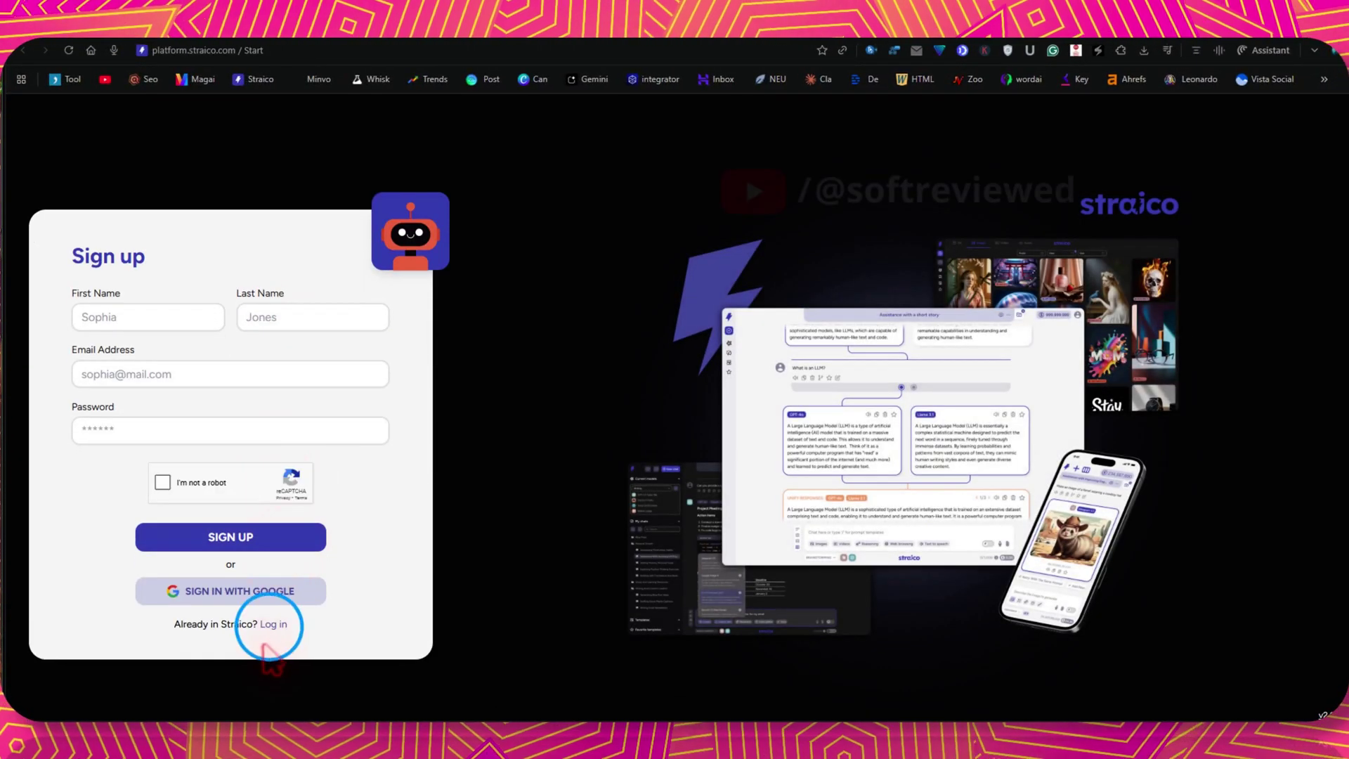
{"action": "left_click", "coordinate": [214, 582]}
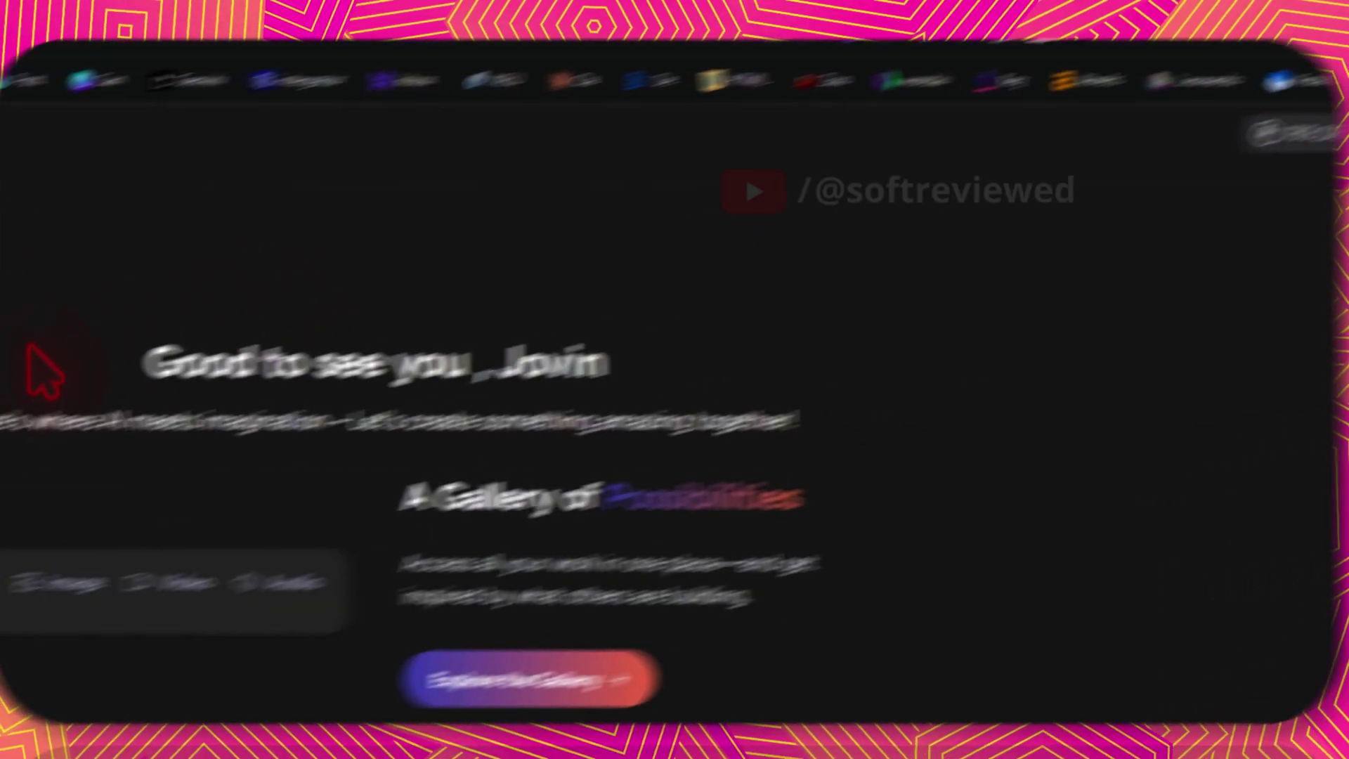
Step: Open the API settings in Straico's user settings, dismiss the new key form and copy the Main API Key
{"action": "left_click", "coordinate": [1319, 165]}
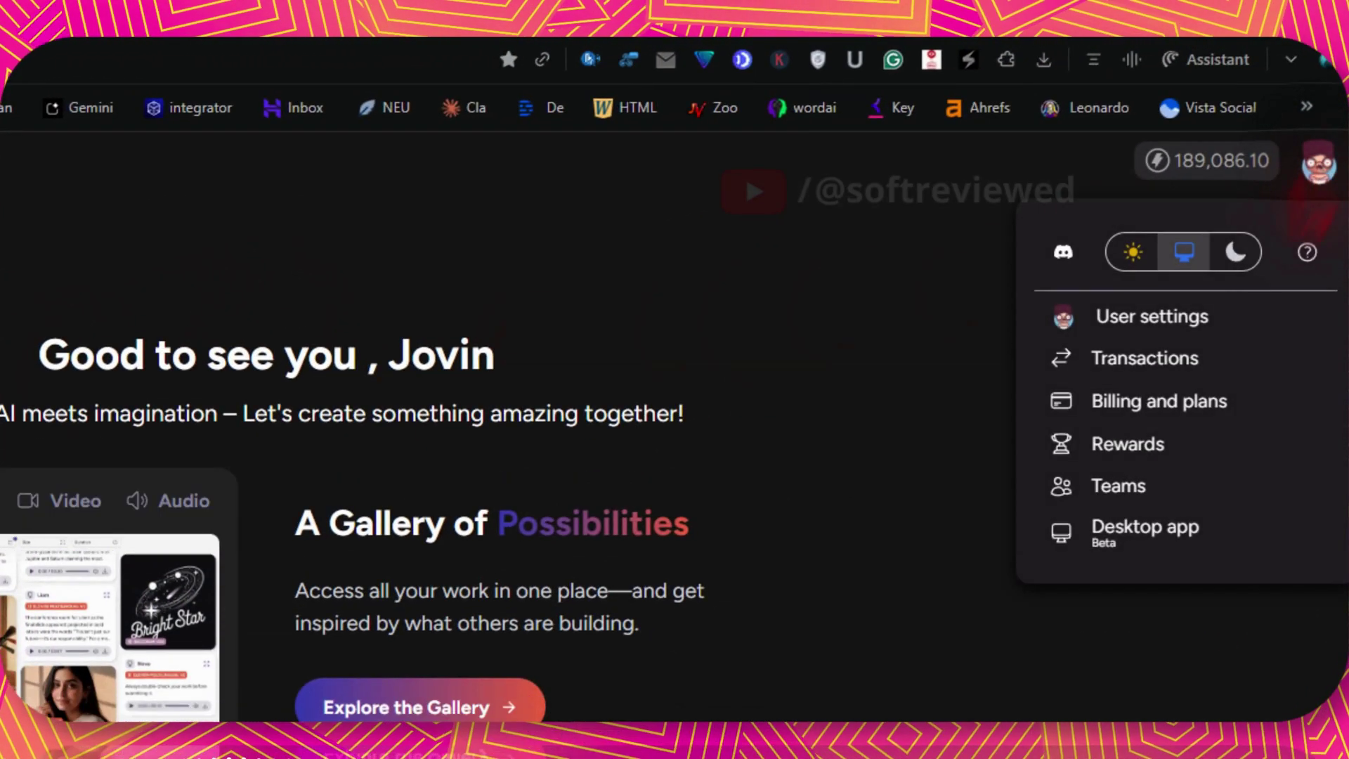
{"action": "left_click", "coordinate": [1145, 316]}
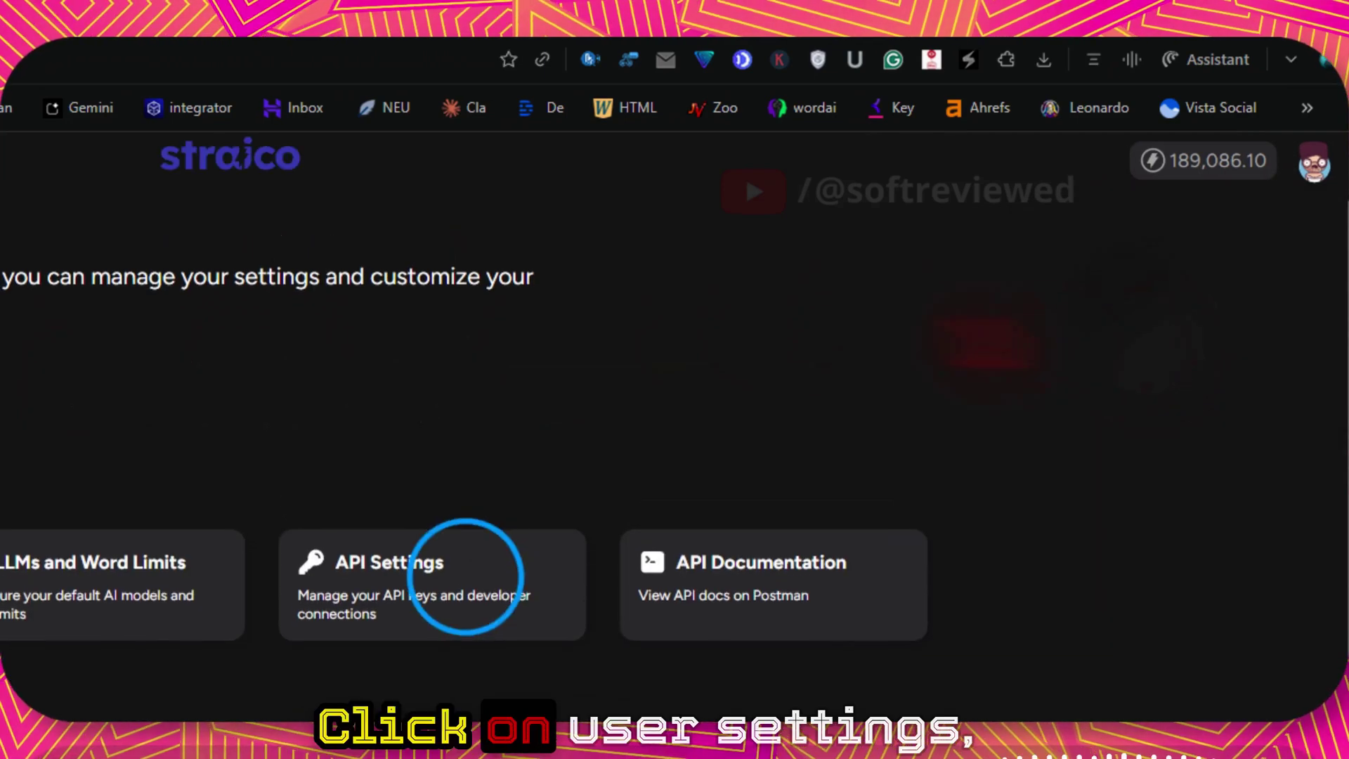
{"action": "left_click", "coordinate": [465, 576]}
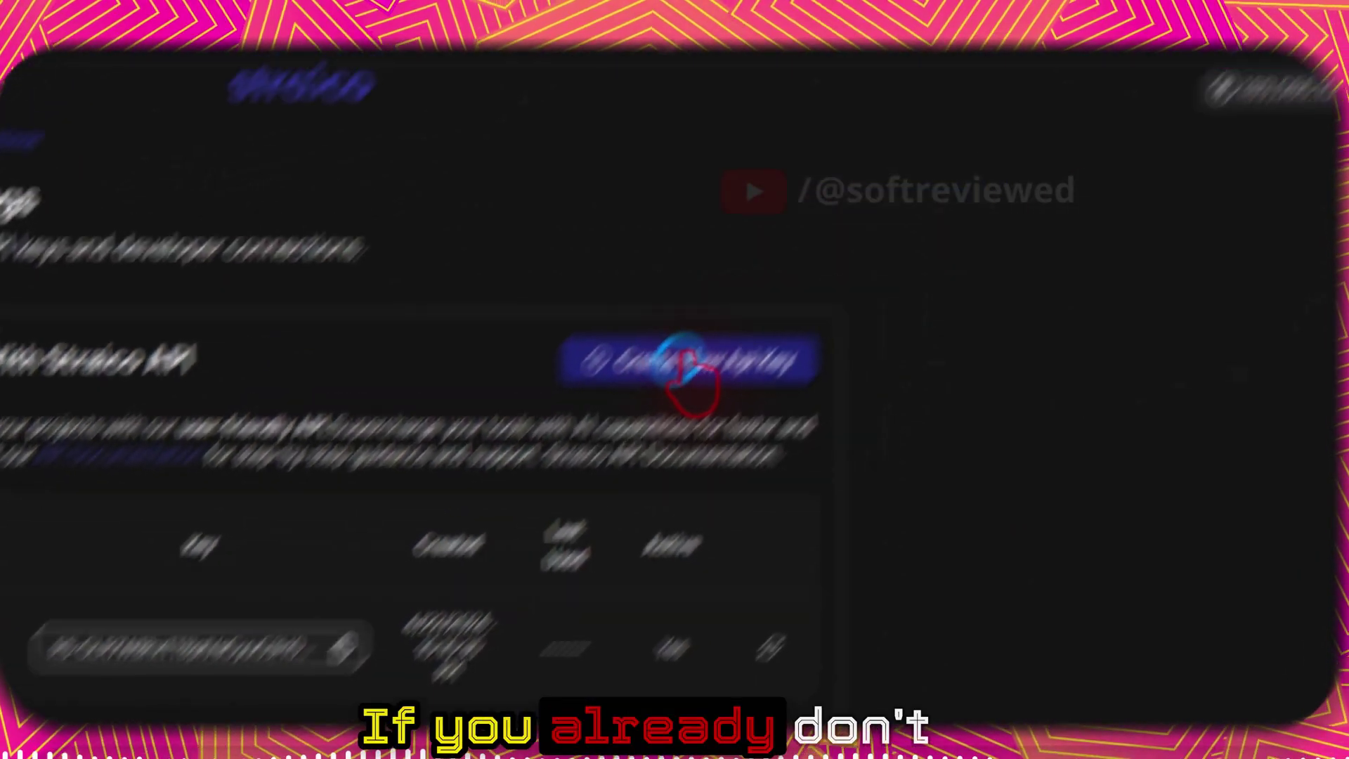
{"action": "left_click", "coordinate": [984, 67]}
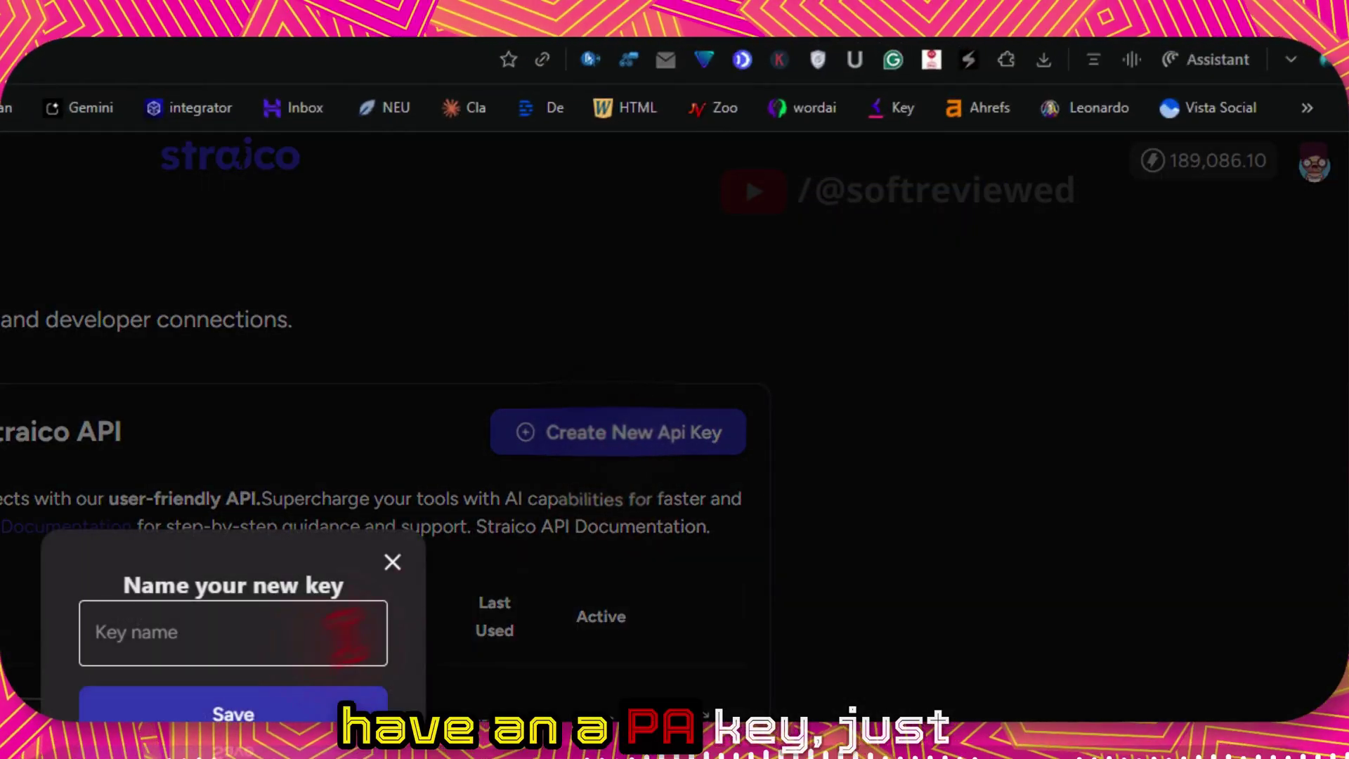
{"action": "left_click", "coordinate": [392, 561]}
{"action": "left_click", "coordinate": [272, 721]}
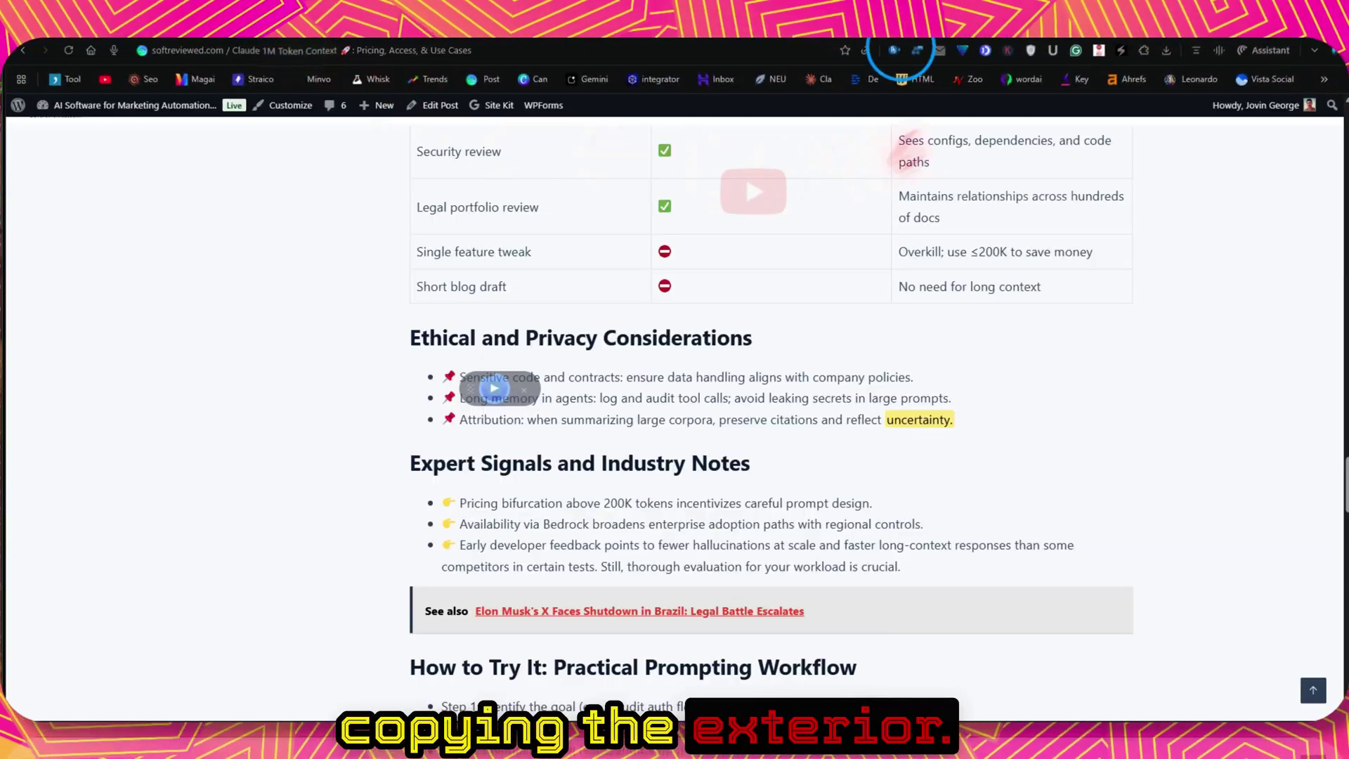
Step: Paste the copied key into the extension's Straico API Key field and save it
{"action": "left_click", "coordinate": [891, 51]}
{"action": "left_click", "coordinate": [742, 231]}
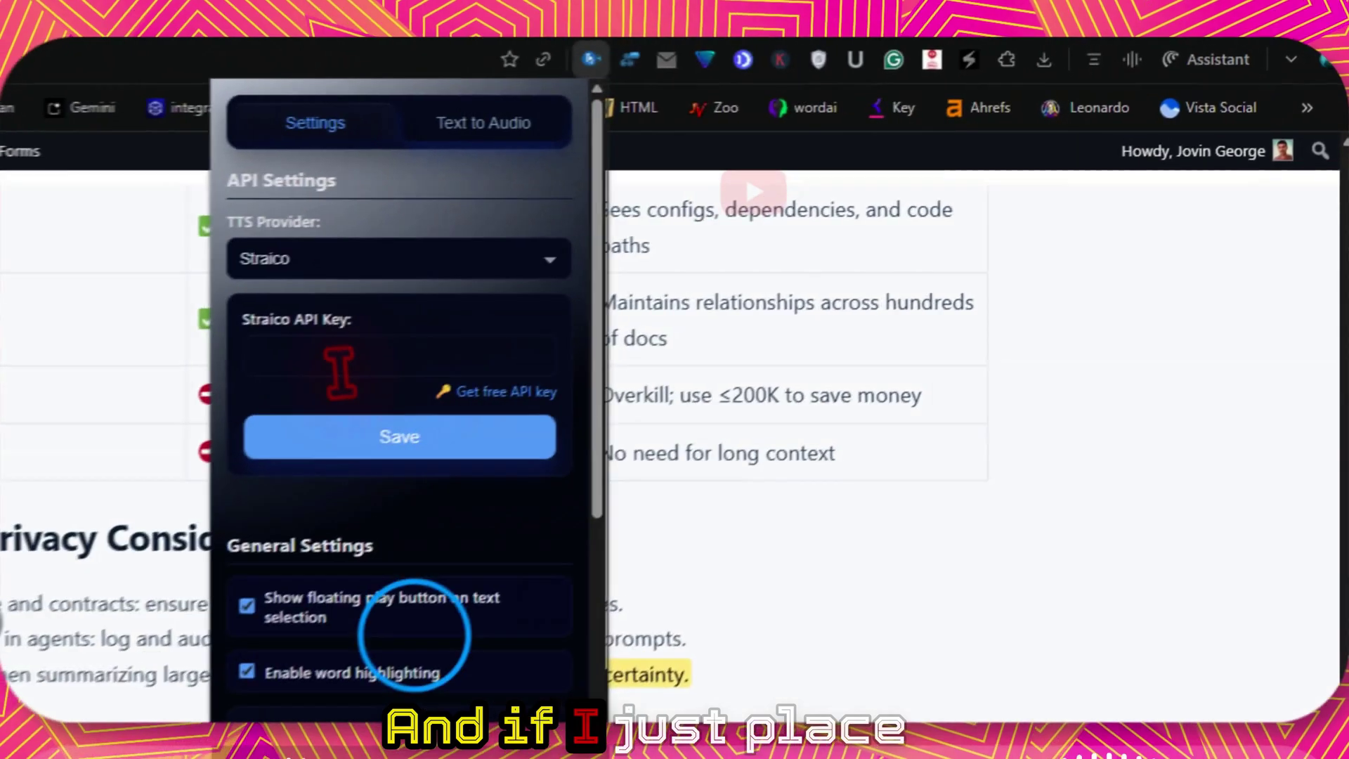
{"action": "right_click", "coordinate": [744, 233]}
{"action": "left_click", "coordinate": [787, 395]}
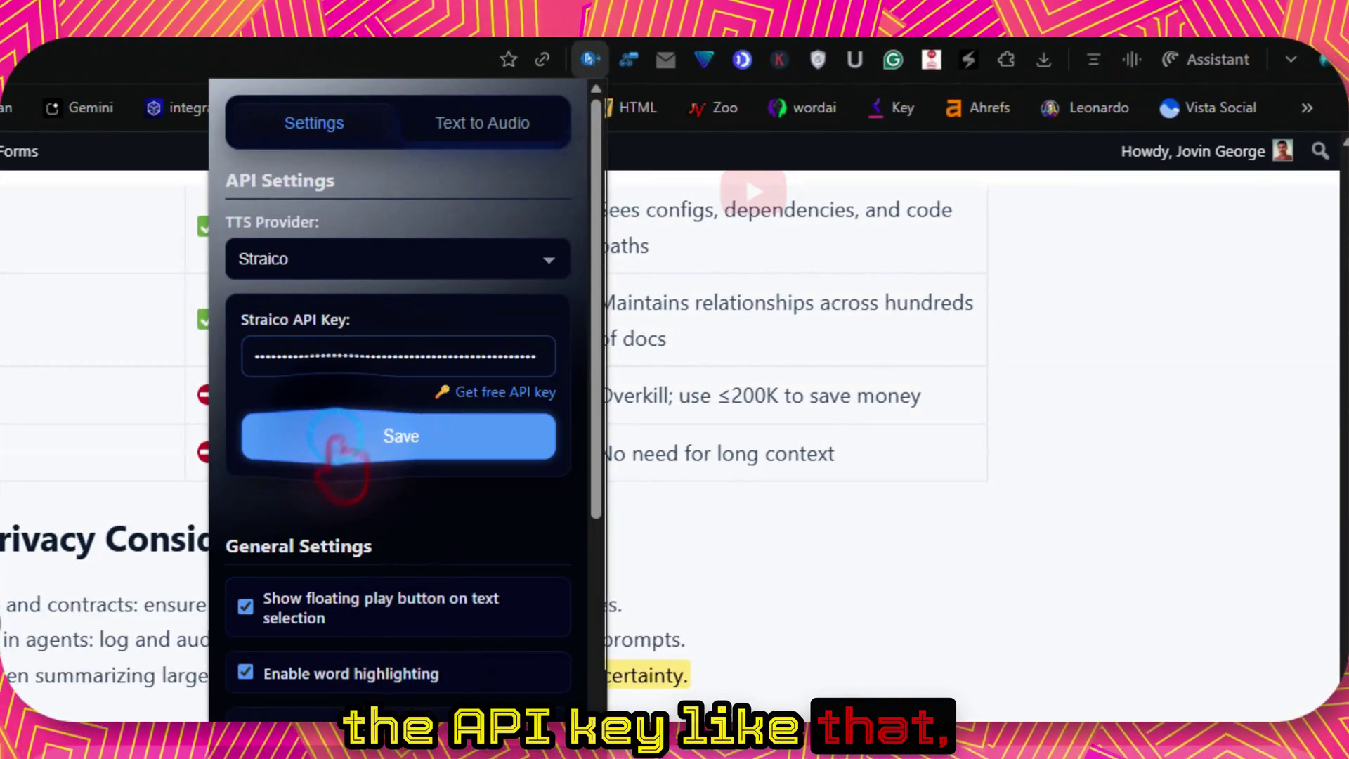
{"action": "left_click", "coordinate": [339, 437]}
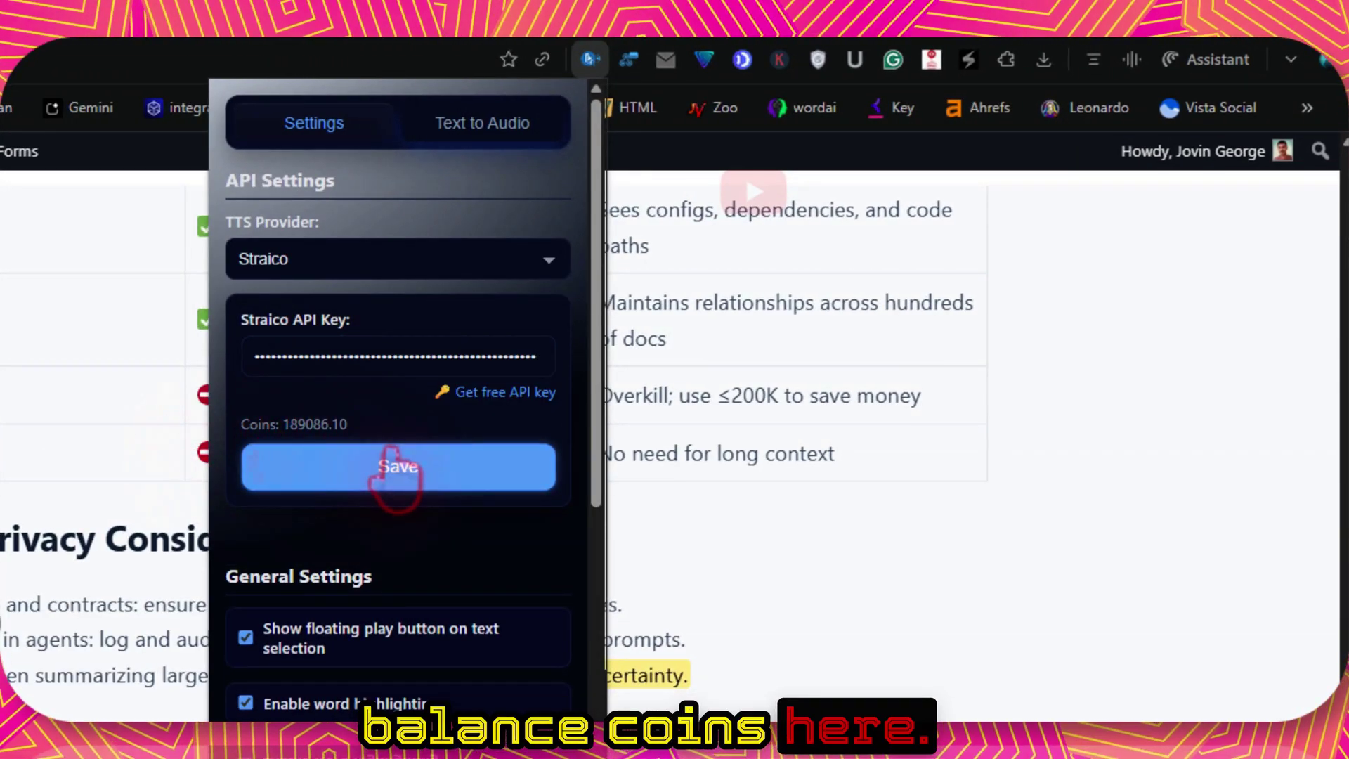
Step: Try the ElevenLabs model in the Straico voice settings and browse the voices it offers
{"action": "scroll", "coordinate": [391, 482], "scroll_direction": "down", "scroll_amount": 5}
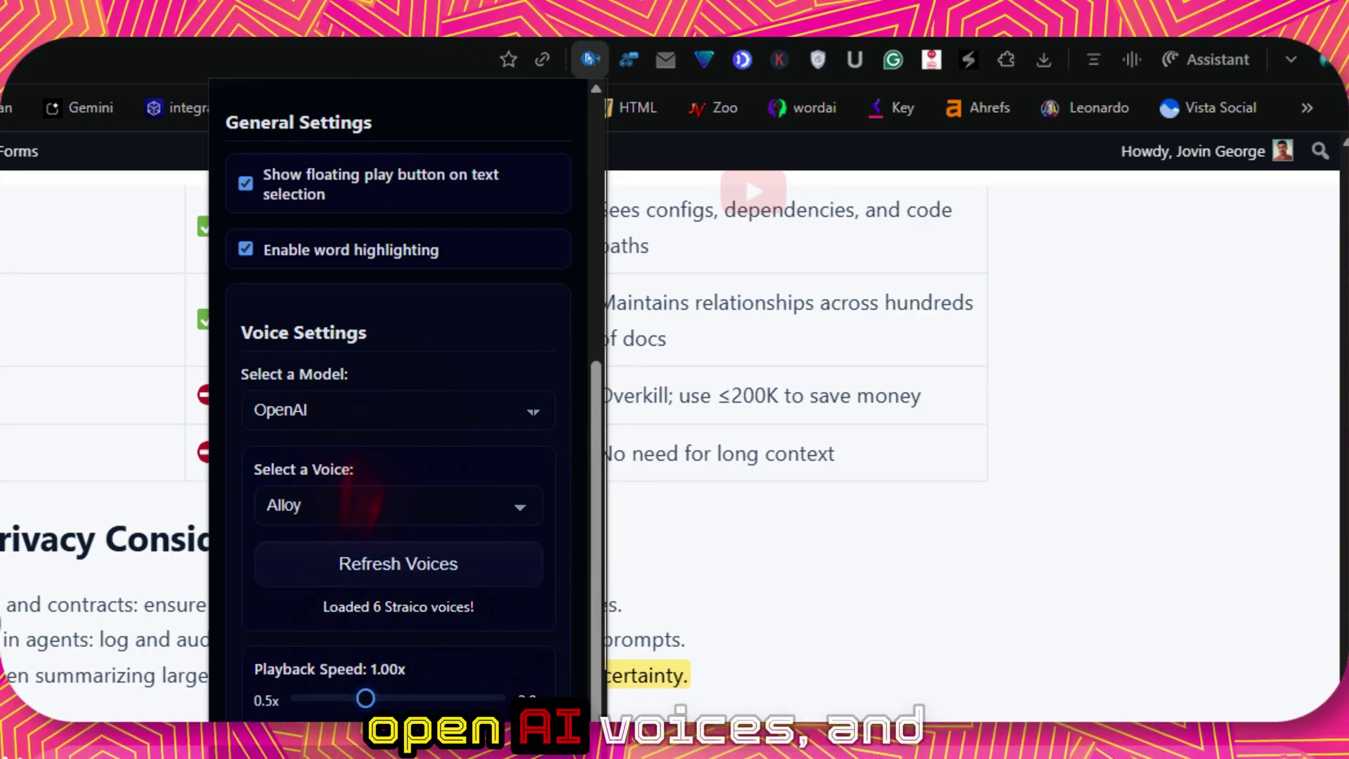
{"action": "left_click", "coordinate": [327, 417]}
{"action": "left_click", "coordinate": [323, 442]}
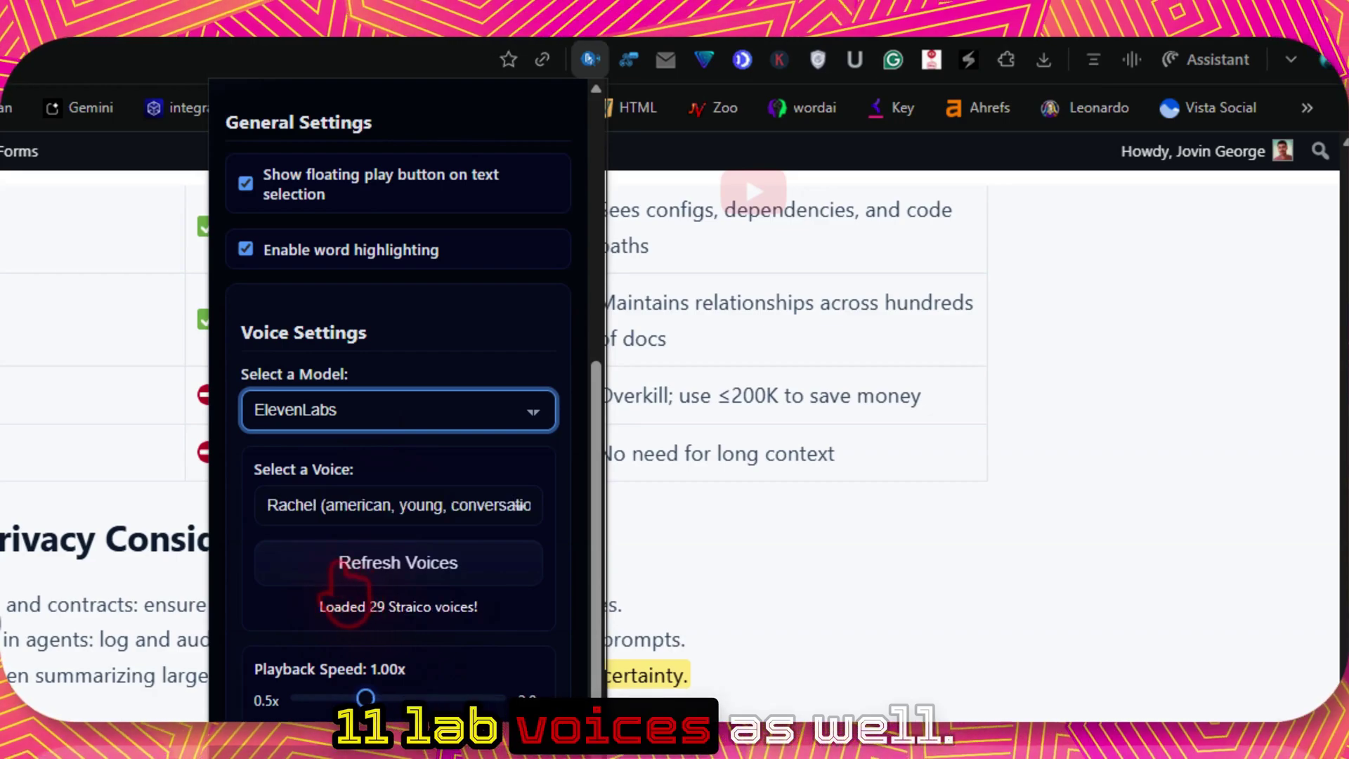
{"action": "left_click", "coordinate": [314, 504]}
{"action": "scroll", "coordinate": [436, 632], "scroll_direction": "down", "scroll_amount": 3}
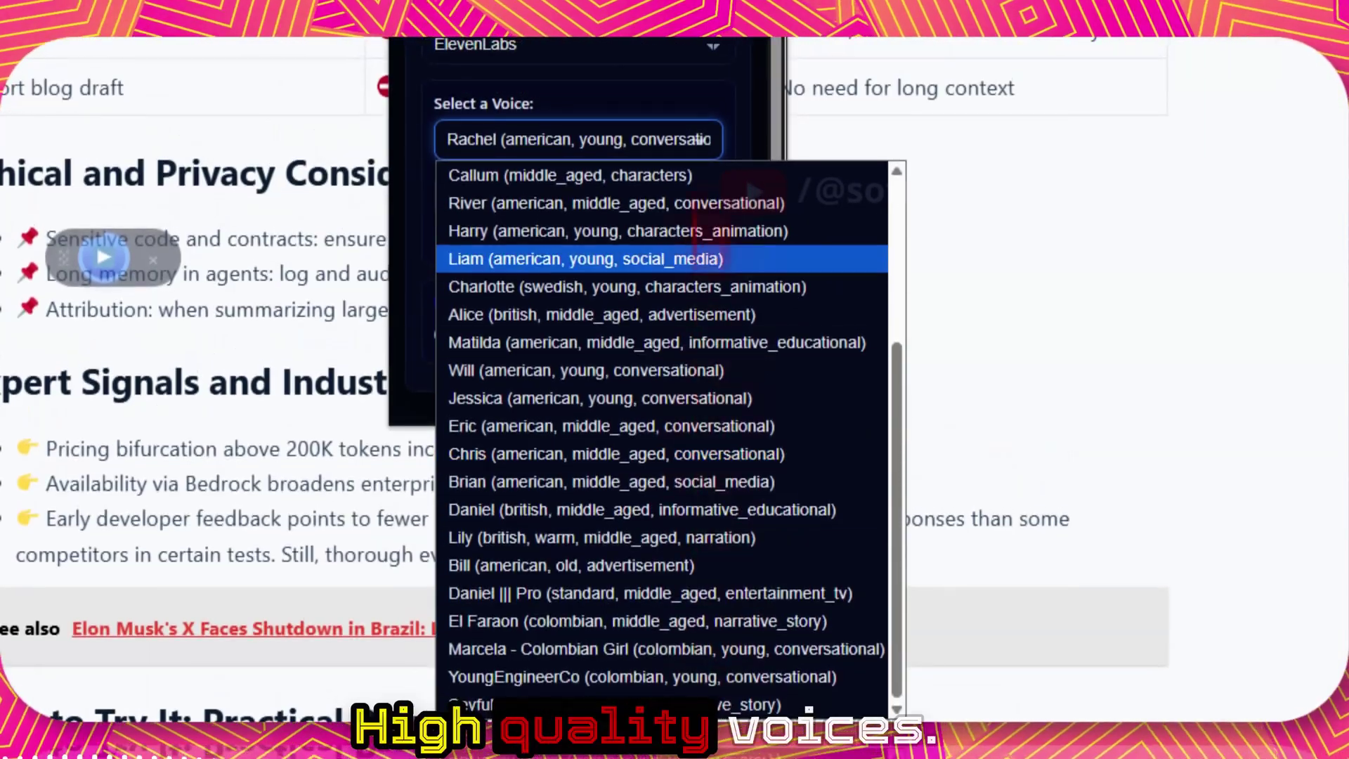
{"action": "left_click", "coordinate": [657, 84]}
{"action": "left_click", "coordinate": [652, 99]}
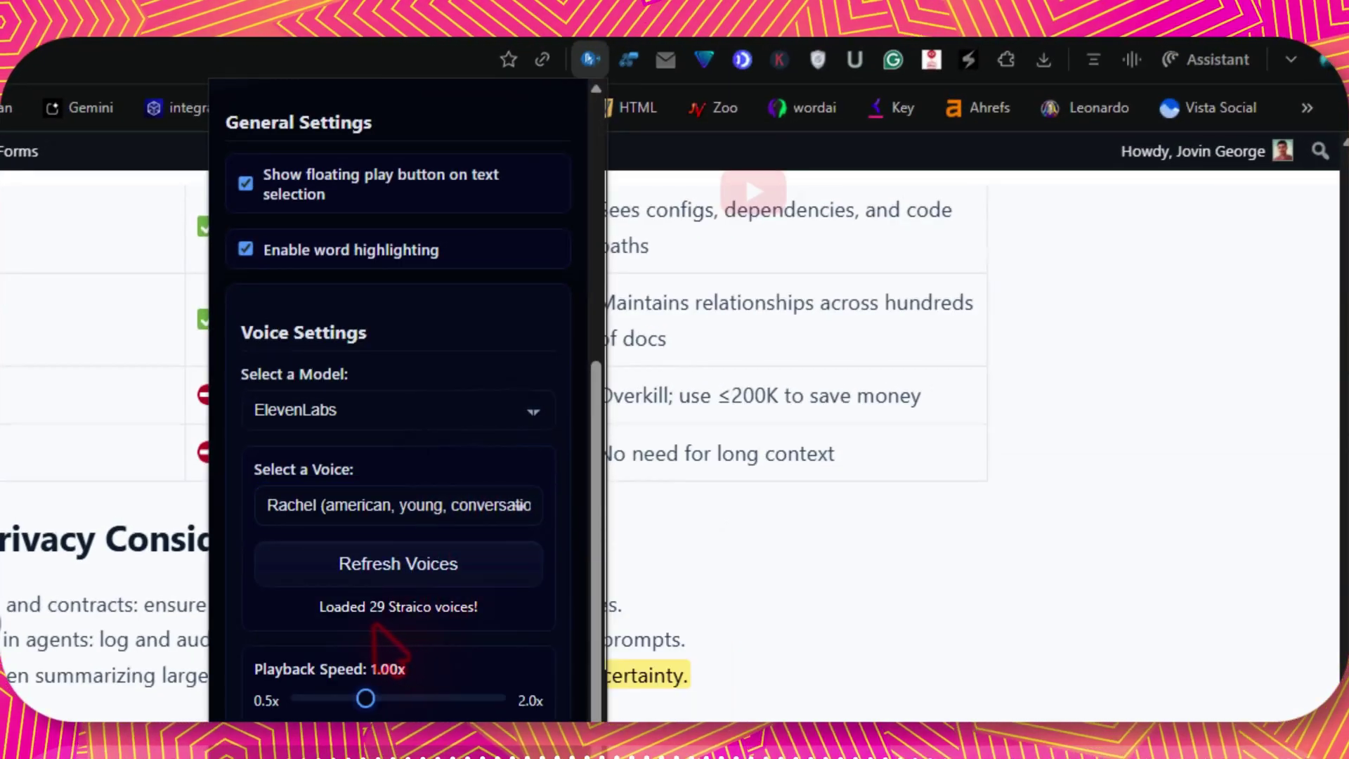
Step: Set the Straico model to OpenAI and the voice to Shimmer
{"action": "left_click", "coordinate": [316, 412]}
{"action": "left_click", "coordinate": [302, 473]}
{"action": "left_click", "coordinate": [361, 498]}
{"action": "left_click", "coordinate": [330, 675]}
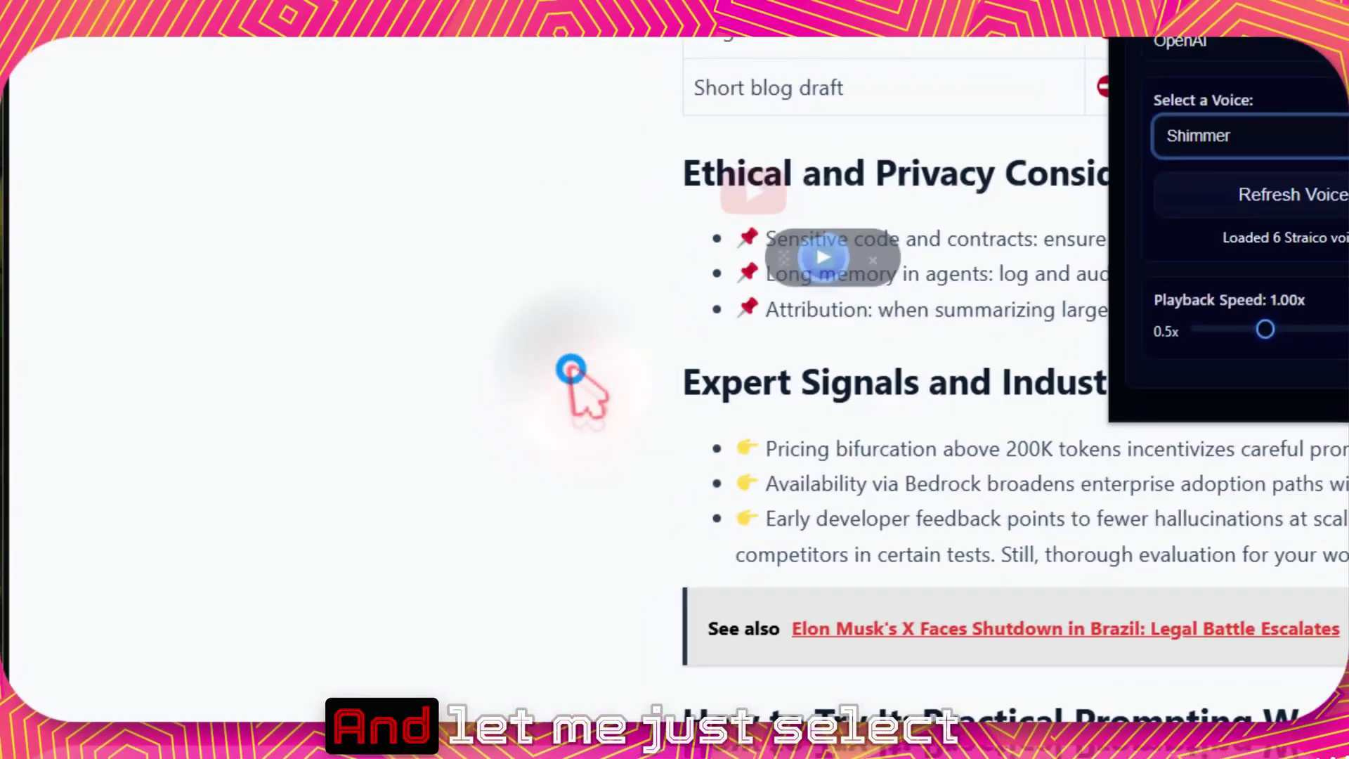
Step: Select the "Prompts up to 200K tokens" bullet in the article's Pricing section, have it read aloud and clear the selection
{"action": "left_click", "coordinate": [571, 369]}
{"action": "scroll", "coordinate": [846, 476], "scroll_direction": "up", "scroll_amount": 5}
{"action": "left_click", "coordinate": [771, 470]}
{"action": "left_click_drag", "start_coordinate": [771, 469], "coordinate": [21, 464]}
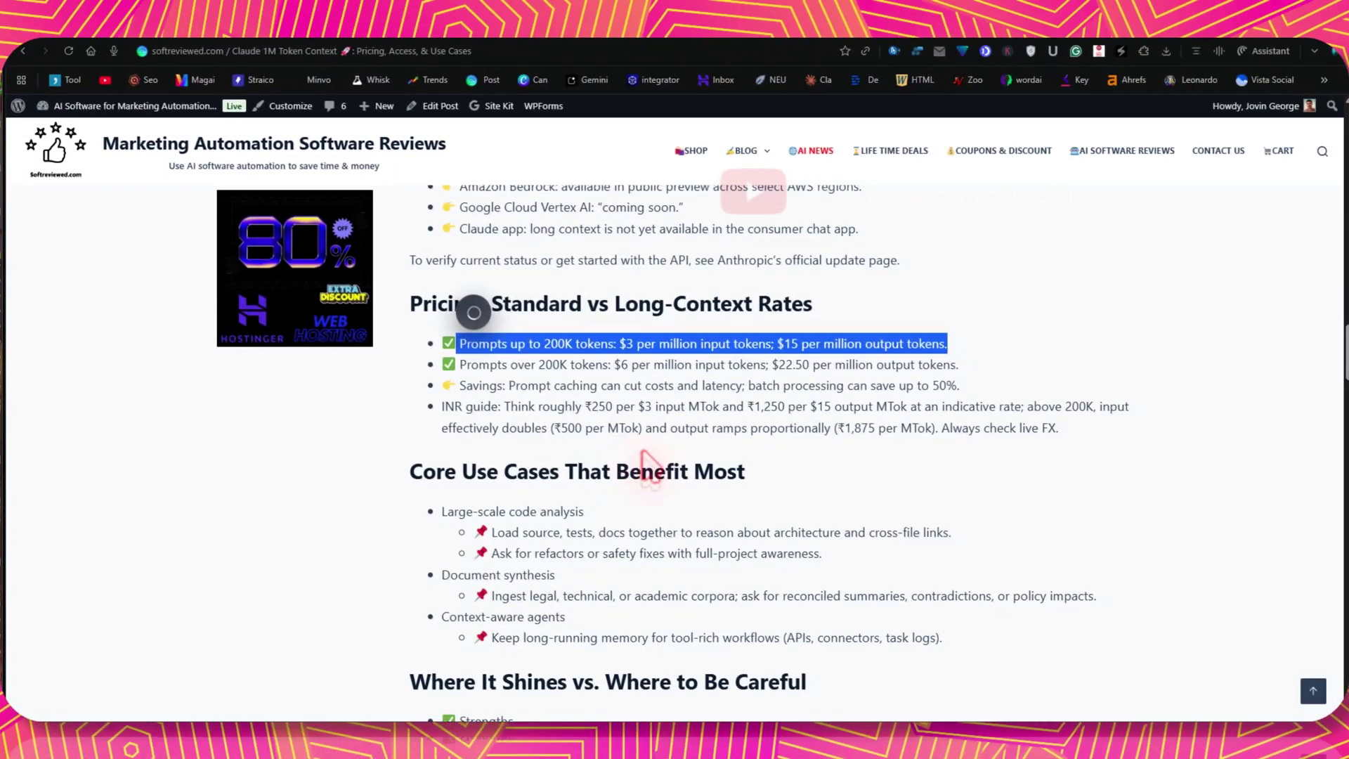
{"action": "left_click", "coordinate": [650, 467]}
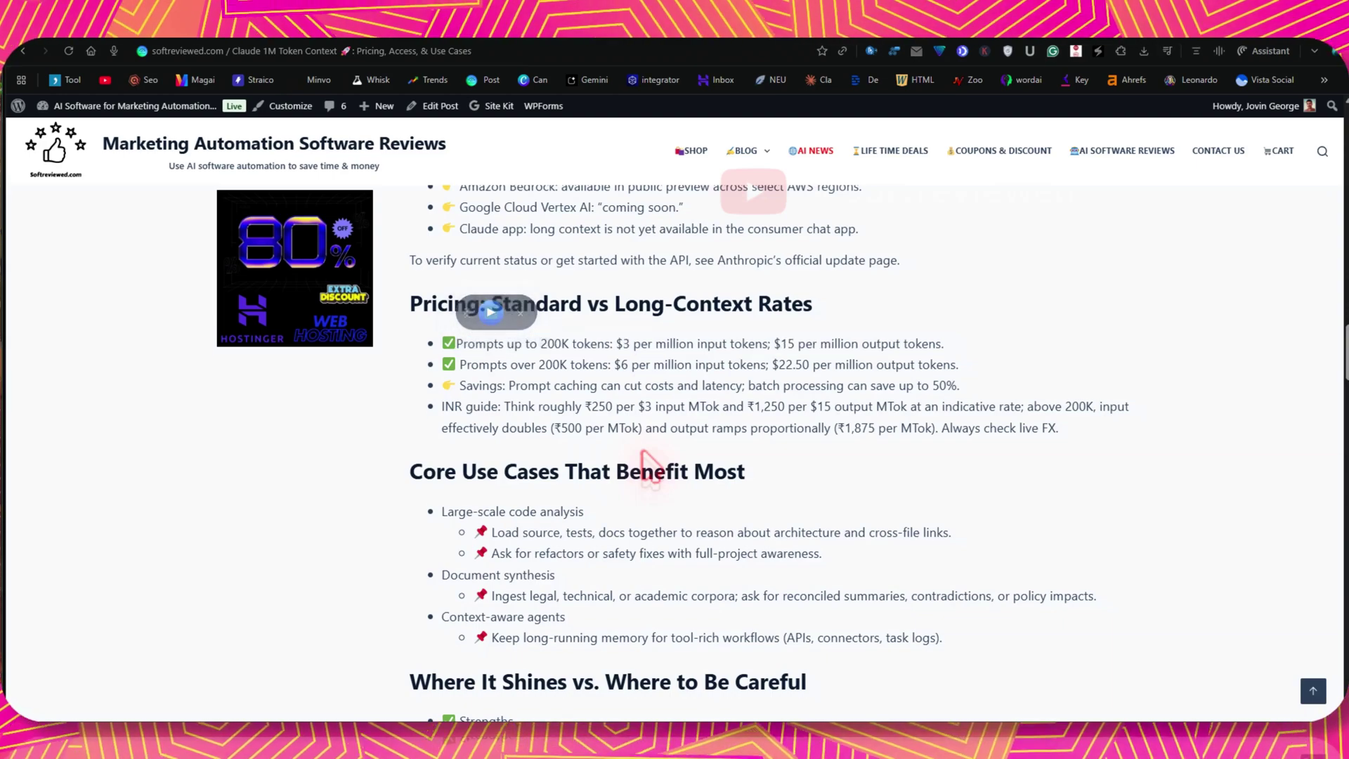
Step: Copy the "Prompts up to 200K tokens" bullet into the extension's Text to Audio box and delete the leading check mark emoji
{"action": "scroll", "coordinate": [650, 467], "scroll_direction": "up", "scroll_amount": 1}
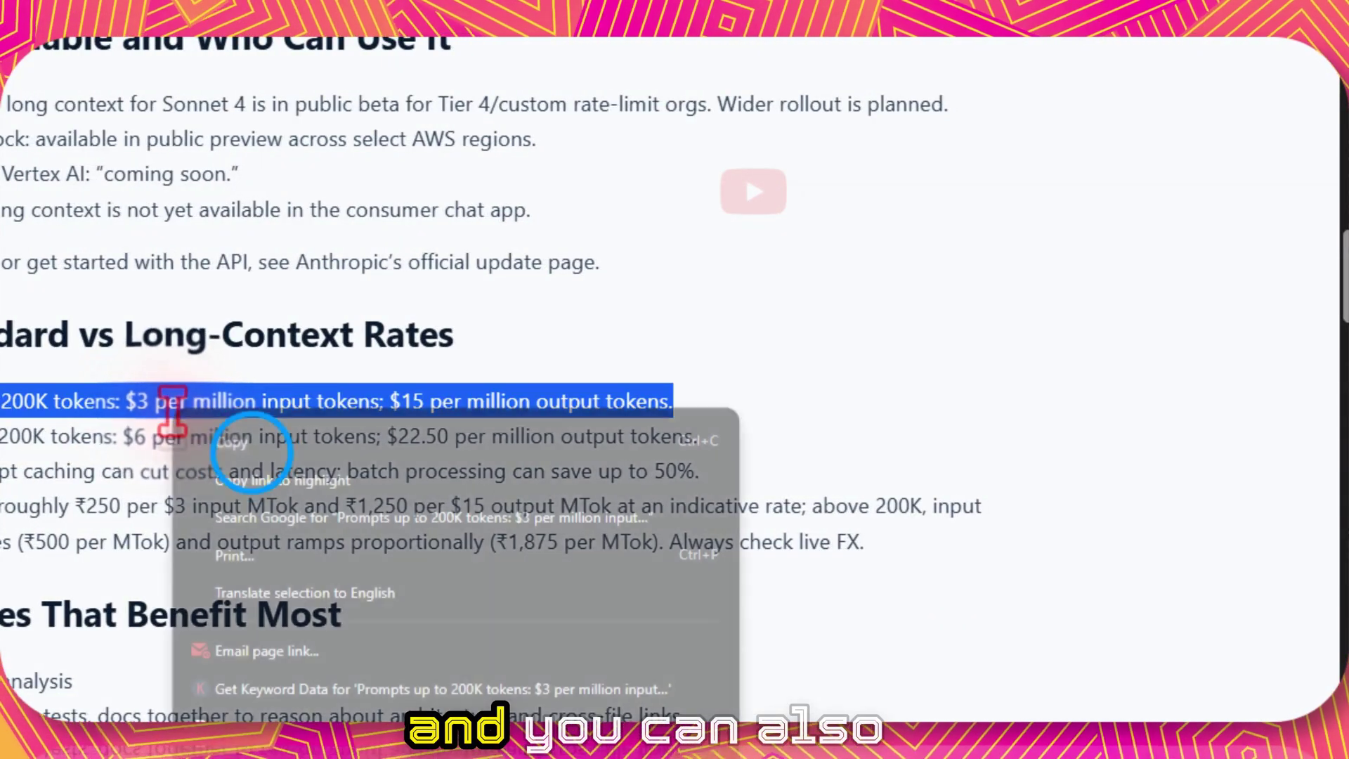
{"action": "left_click", "coordinate": [252, 446]}
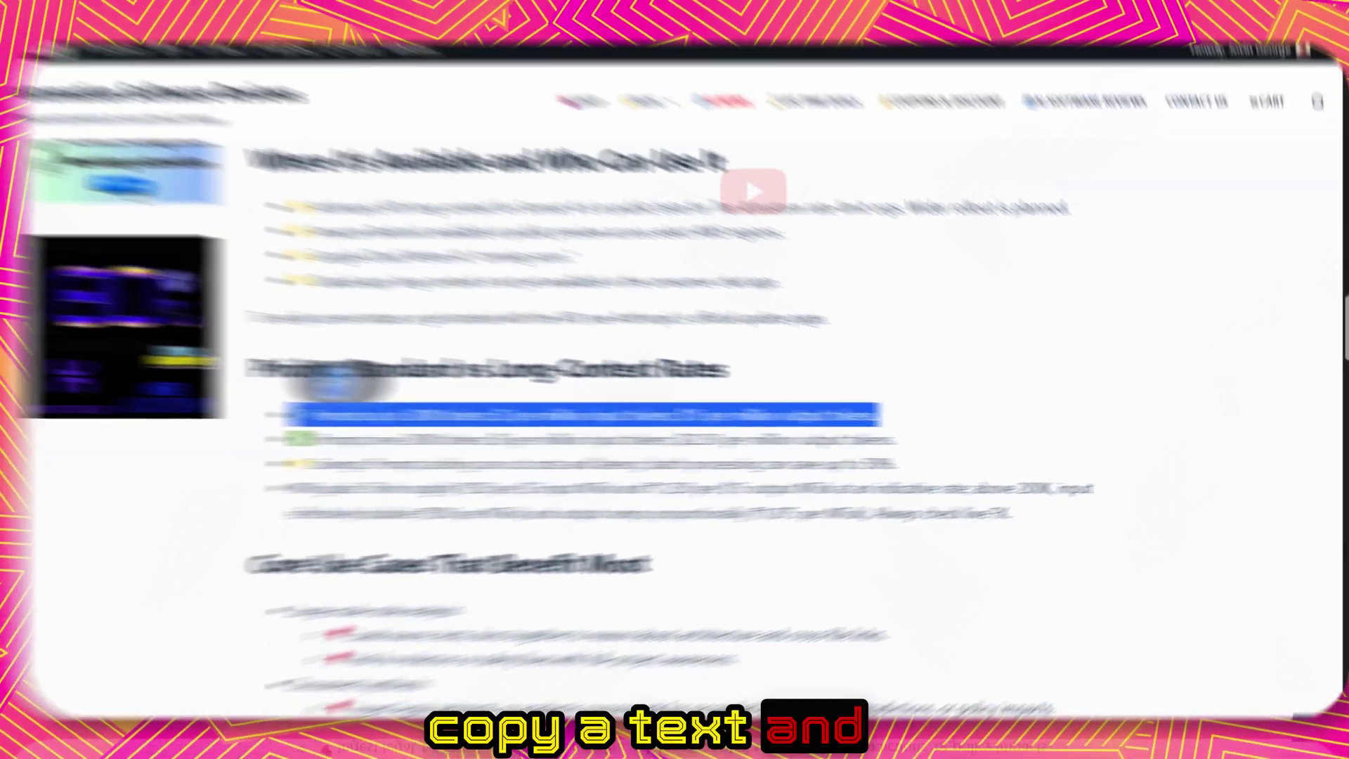
{"action": "left_click", "coordinate": [873, 51]}
{"action": "left_click", "coordinate": [808, 86]}
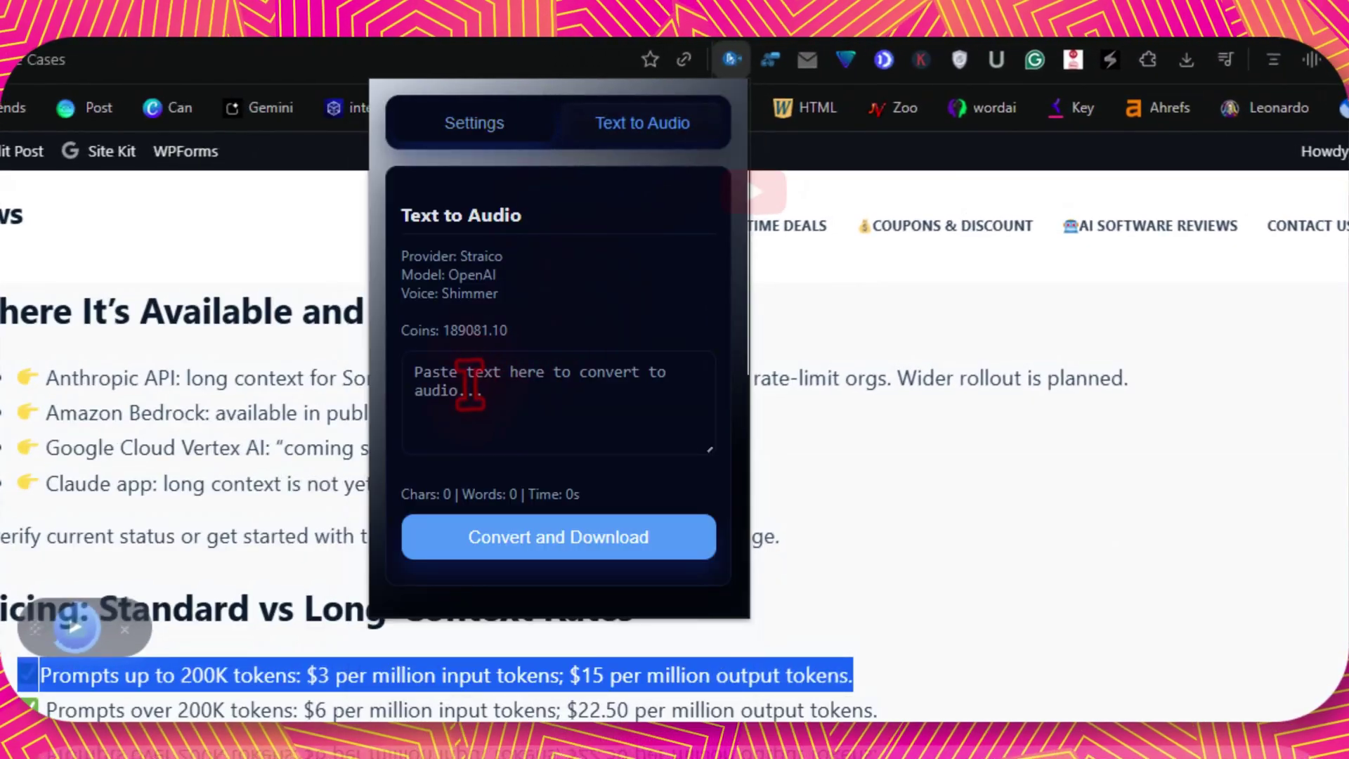
{"action": "right_click", "coordinate": [492, 392]}
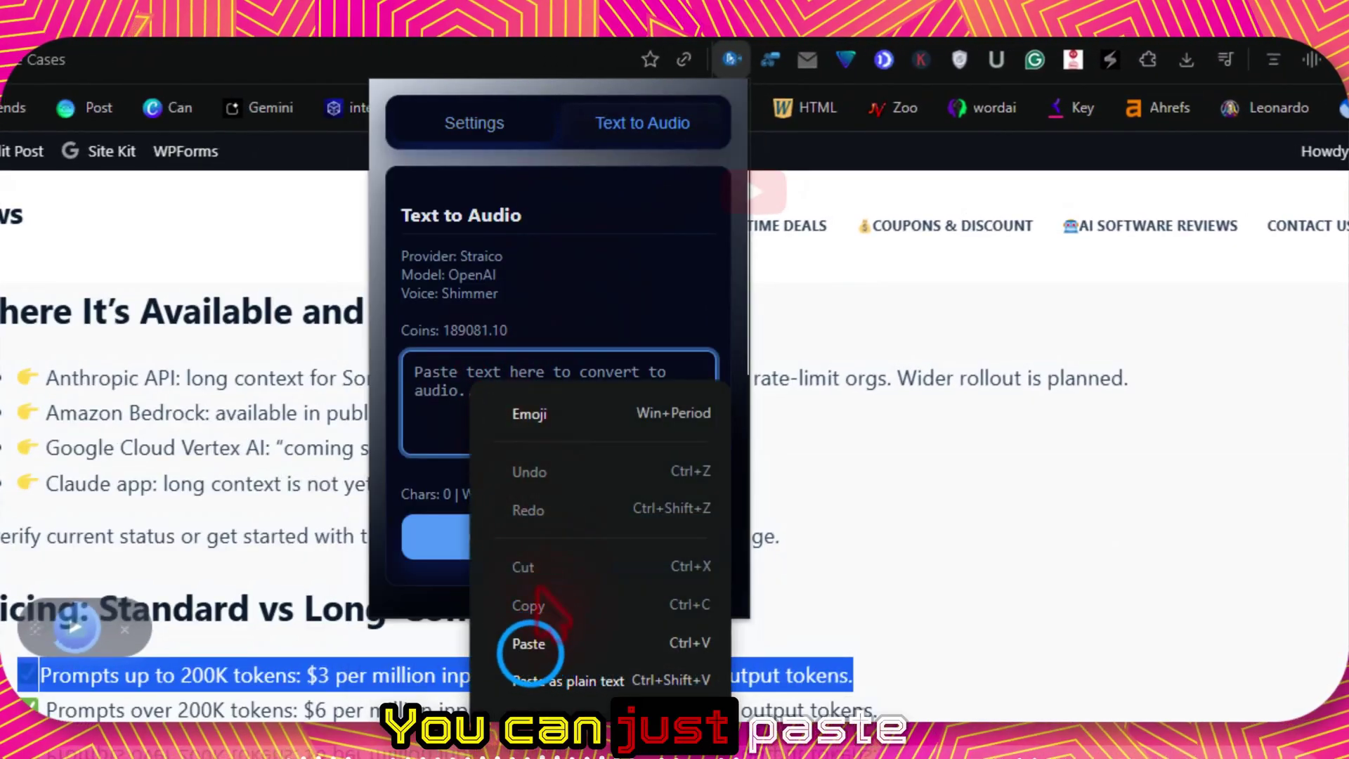
{"action": "left_click", "coordinate": [521, 643]}
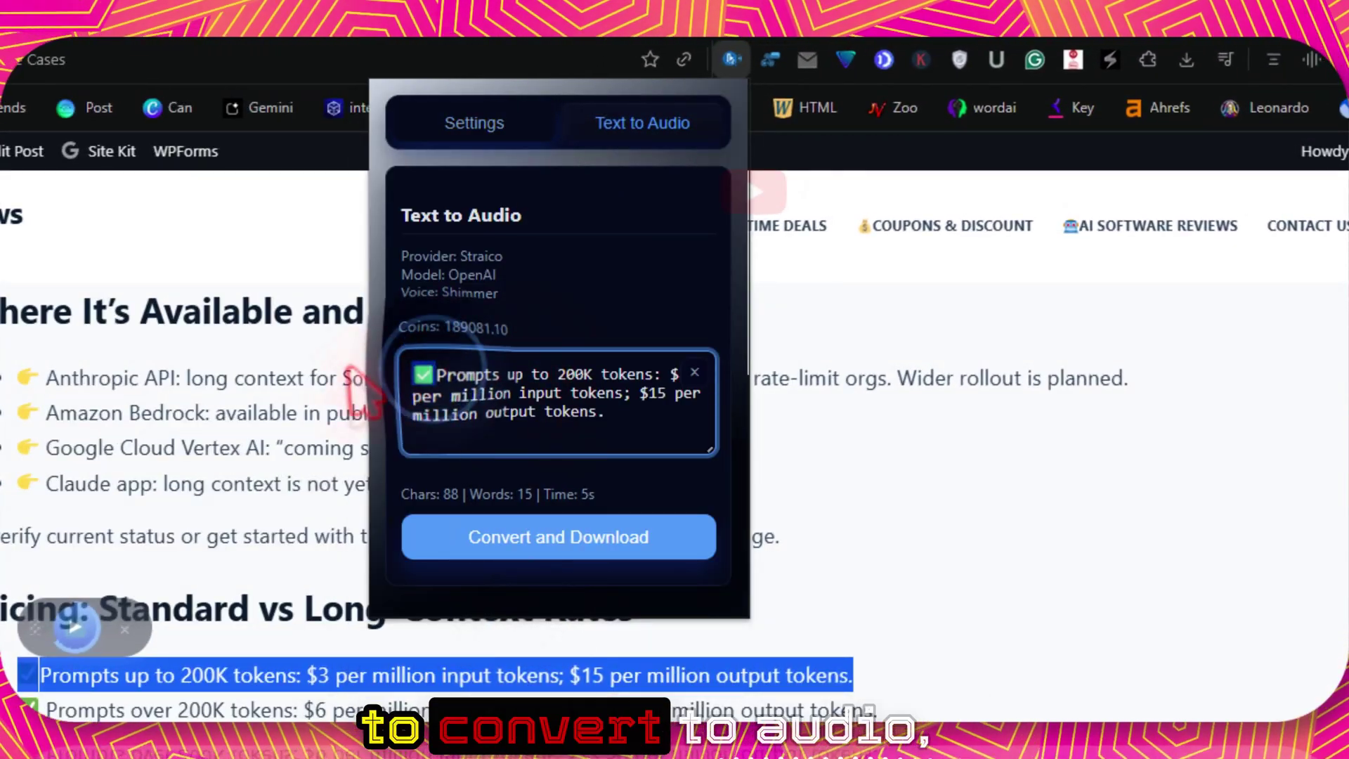
{"action": "key", "text": "BackSpace"}
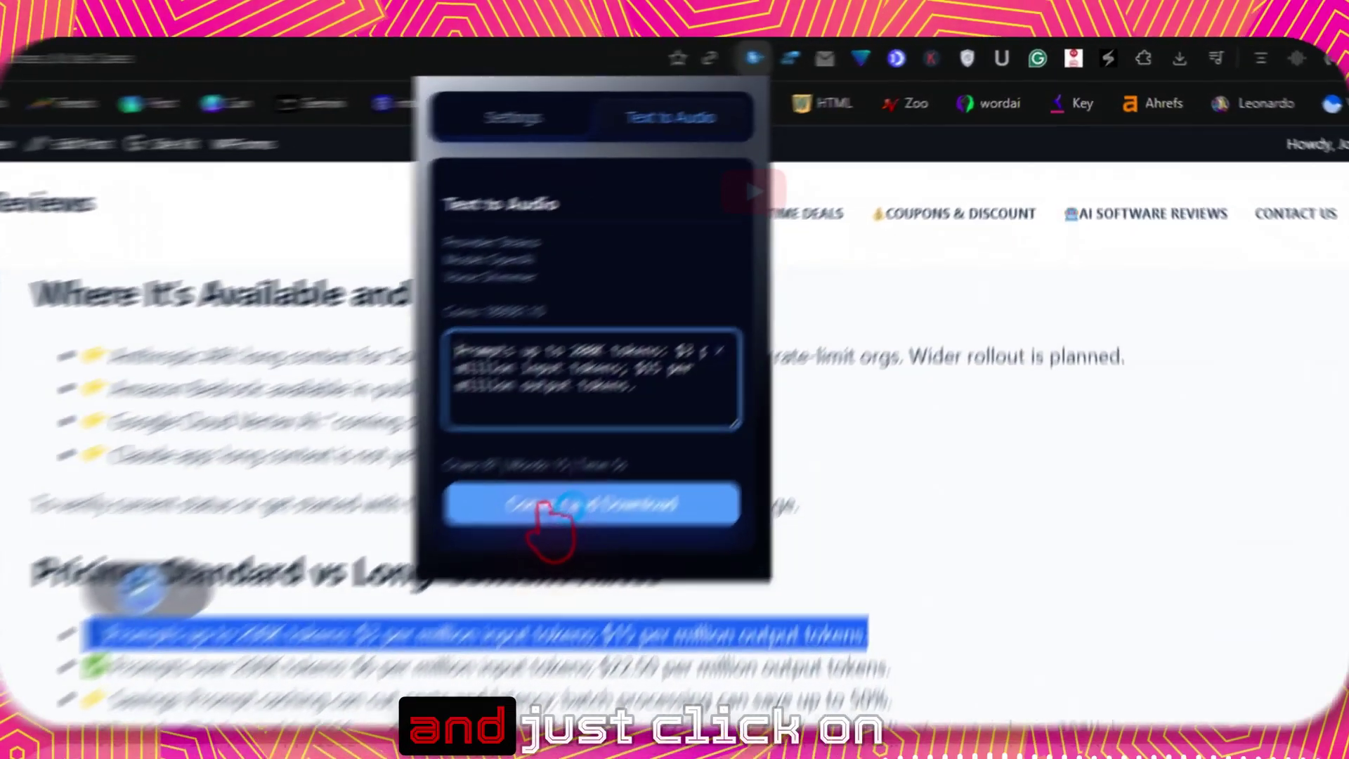
Step: Convert the pasted Text to Audio text and play the newest downloaded MP3, closing the media player and the page's read-aloud player
{"action": "left_click", "coordinate": [703, 338]}
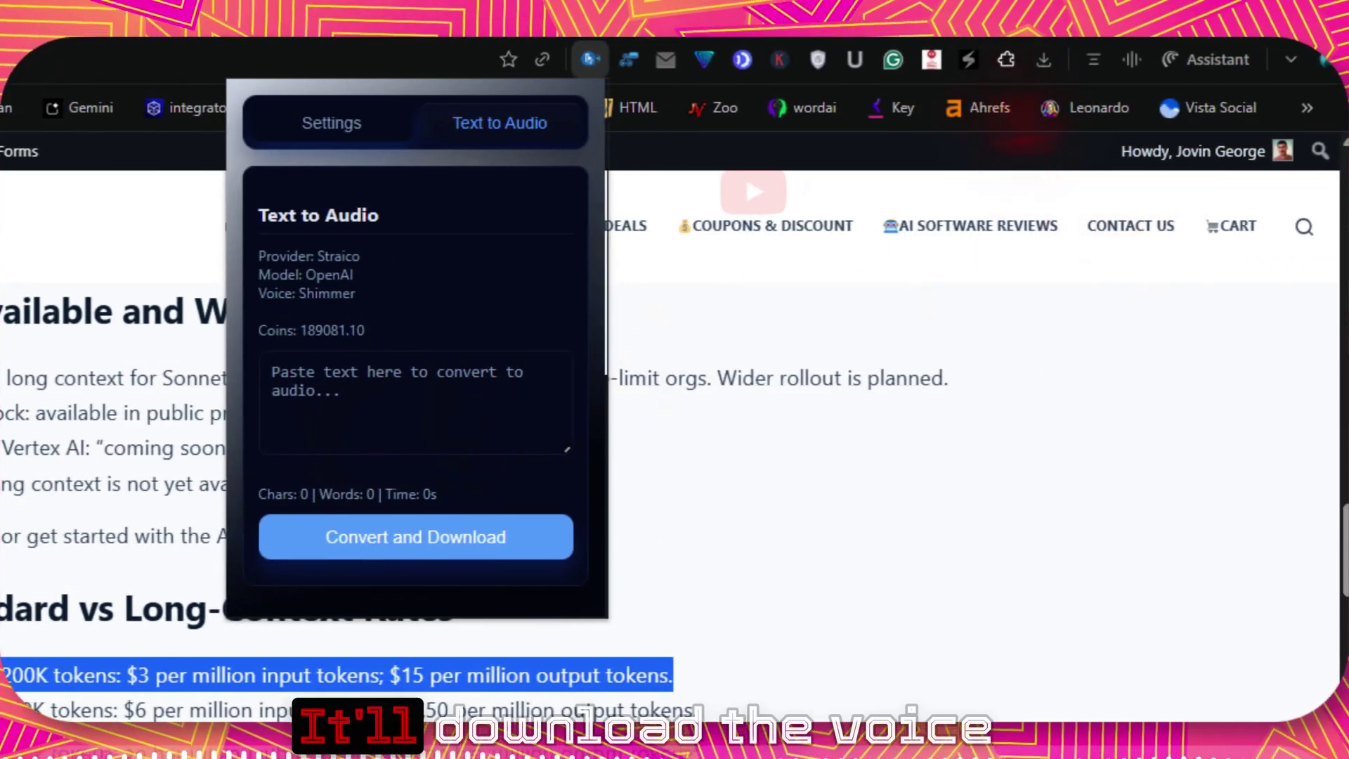
{"action": "left_click", "coordinate": [1044, 59]}
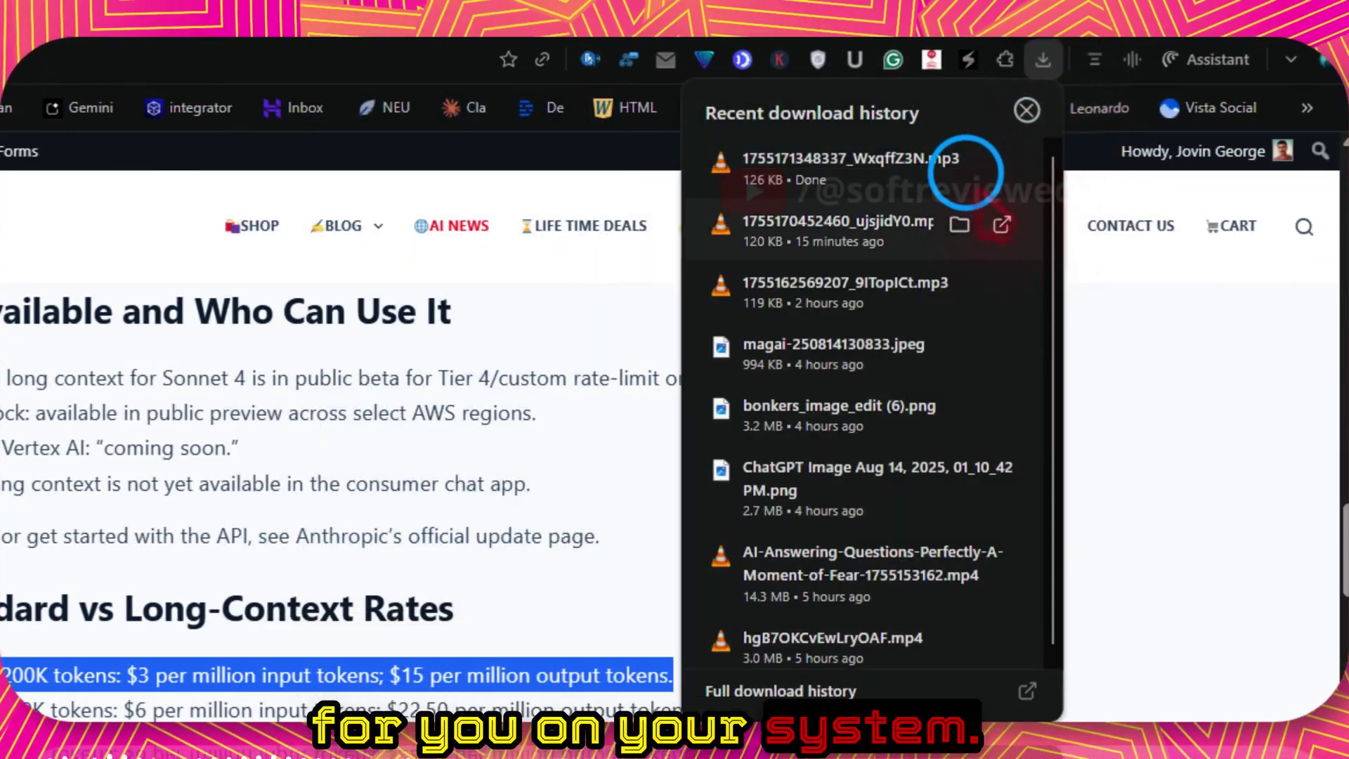
{"action": "left_click", "coordinate": [960, 163]}
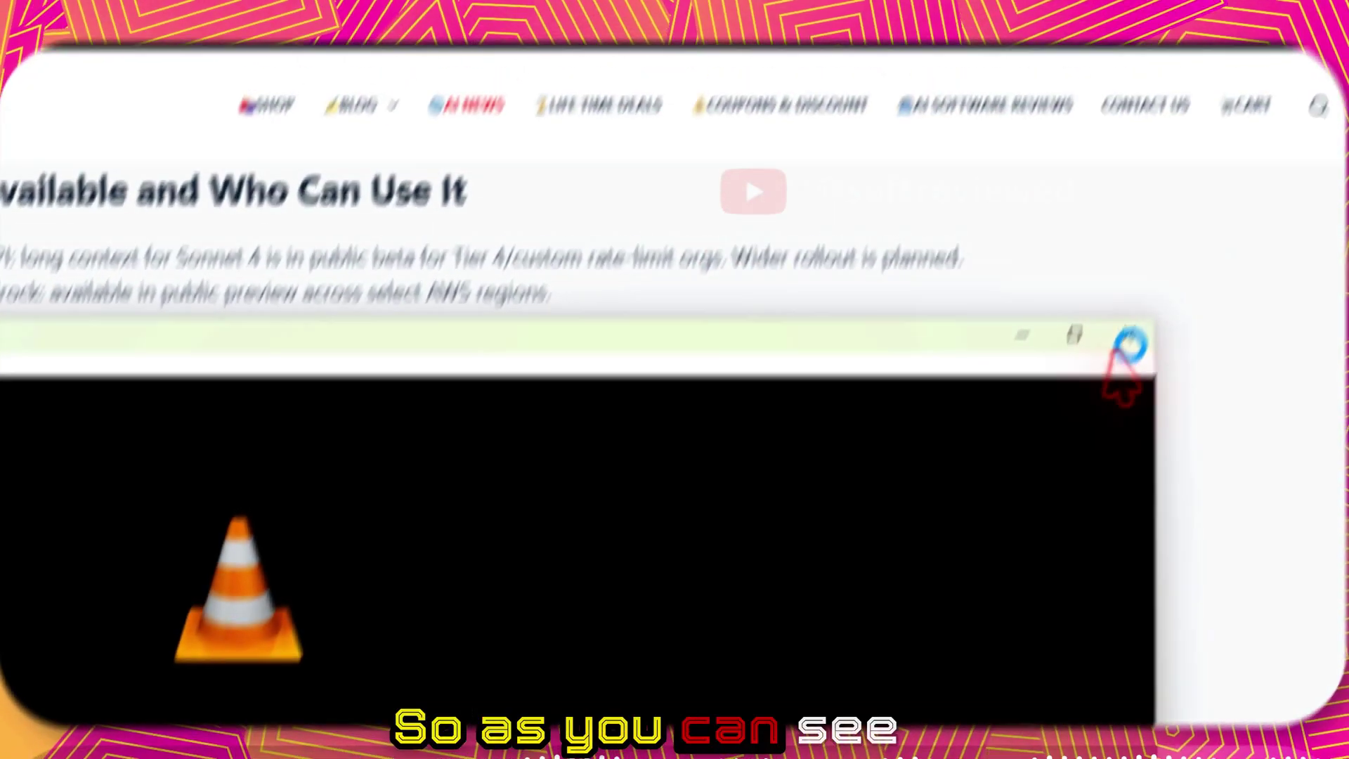
{"action": "left_click", "coordinate": [1260, 65]}
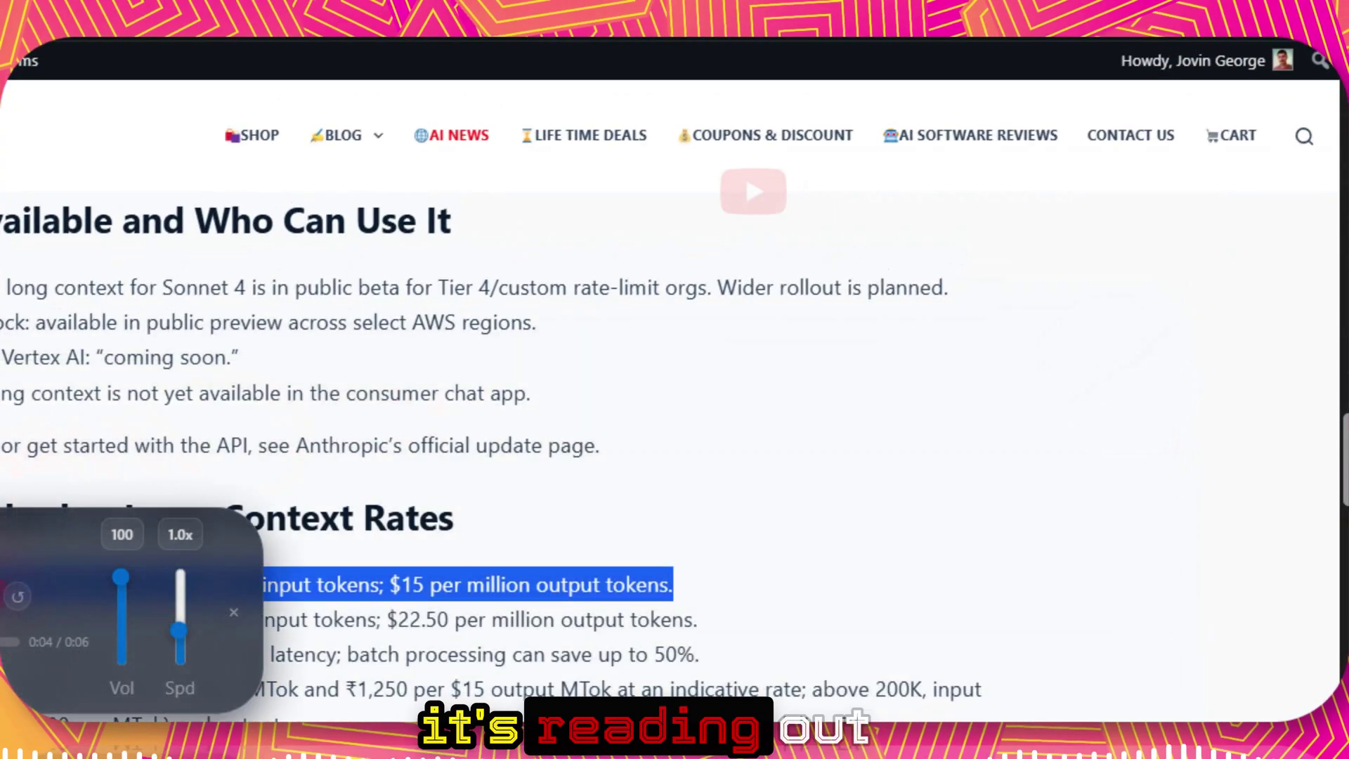
{"action": "left_click", "coordinate": [233, 612]}
Step: Go to the Speak the Selection page in the Chrome Web Store and open all of its reviews from the ratings section
{"action": "scroll", "coordinate": [596, 540], "scroll_direction": "down", "scroll_amount": 2}
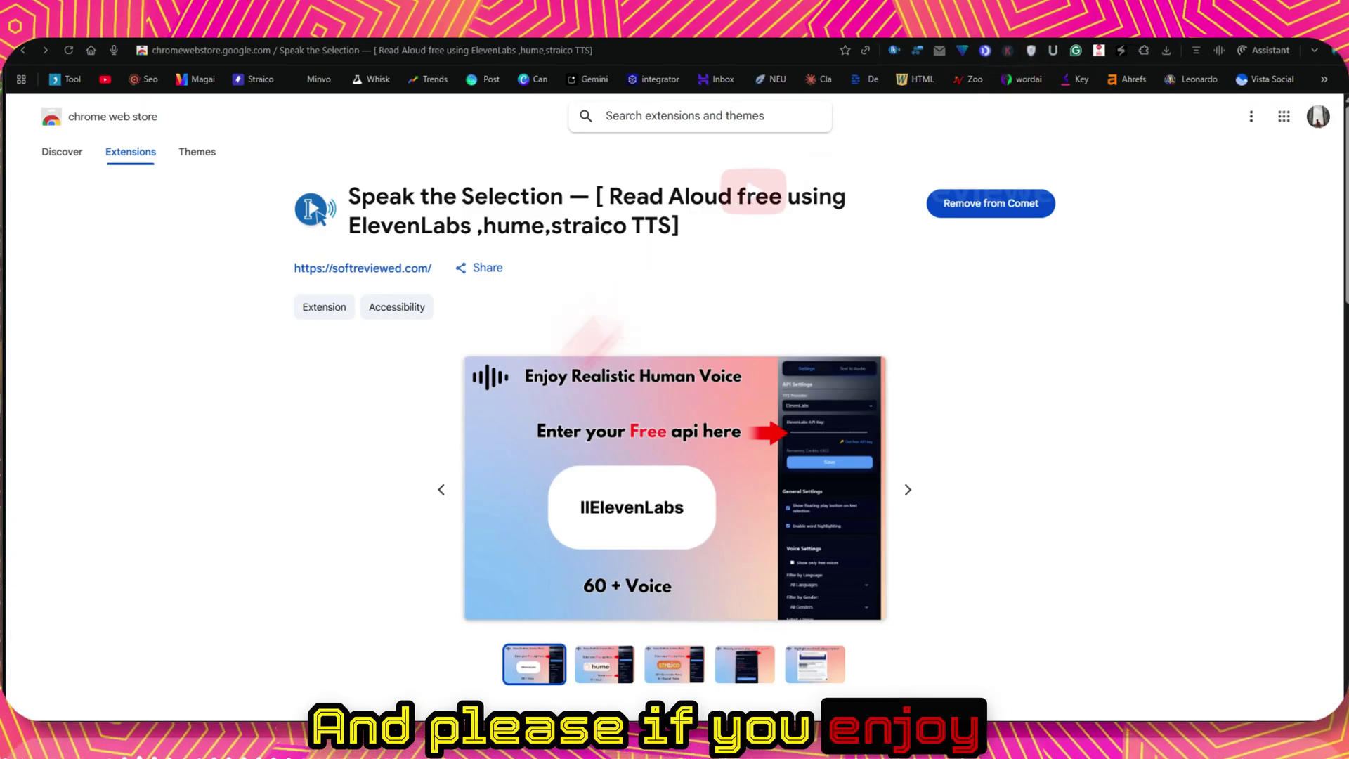
{"action": "scroll", "coordinate": [619, 296], "scroll_direction": "down", "scroll_amount": 3}
{"action": "scroll", "coordinate": [622, 295], "scroll_direction": "up", "scroll_amount": 3}
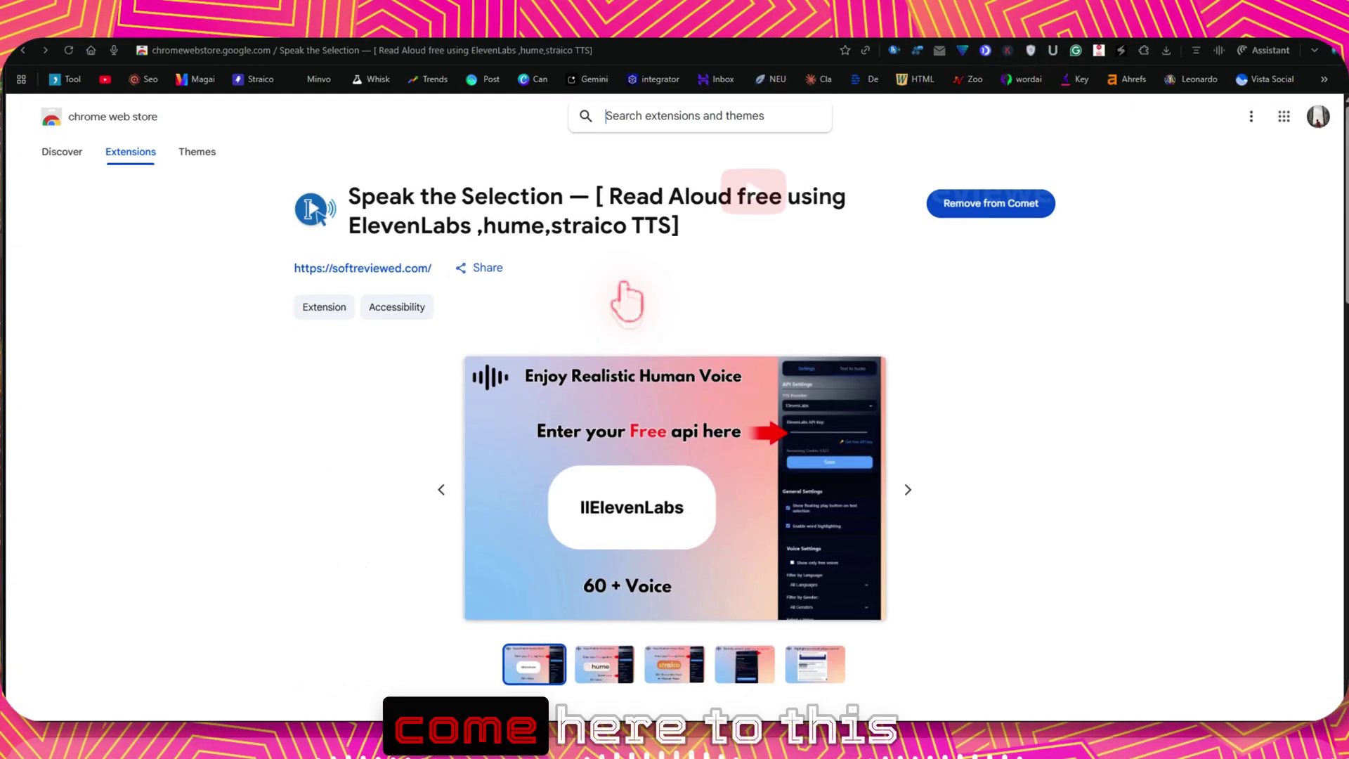
{"action": "left_click", "coordinate": [788, 118]}
{"action": "scroll", "coordinate": [768, 310], "scroll_direction": "down", "scroll_amount": 5}
{"action": "scroll", "coordinate": [768, 310], "scroll_direction": "down", "scroll_amount": 3}
{"action": "left_click", "coordinate": [450, 506]}
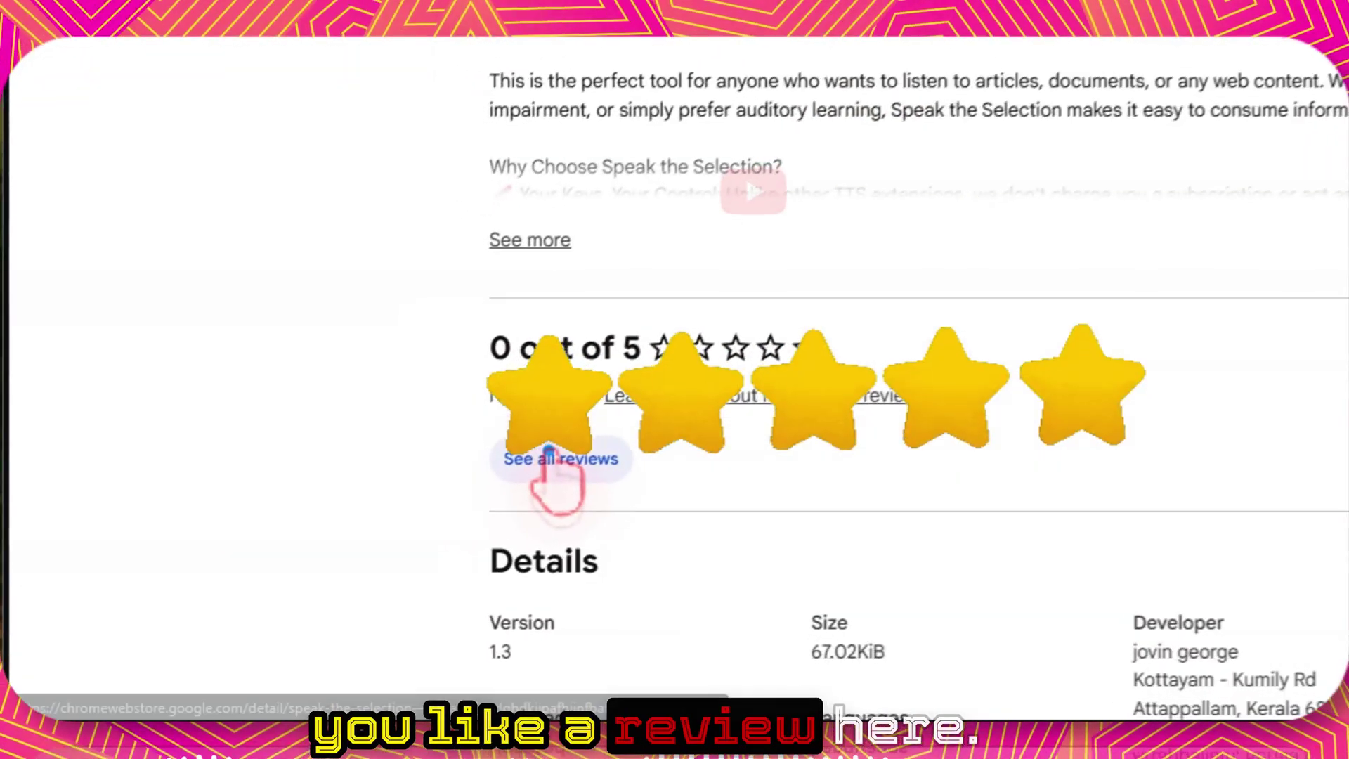